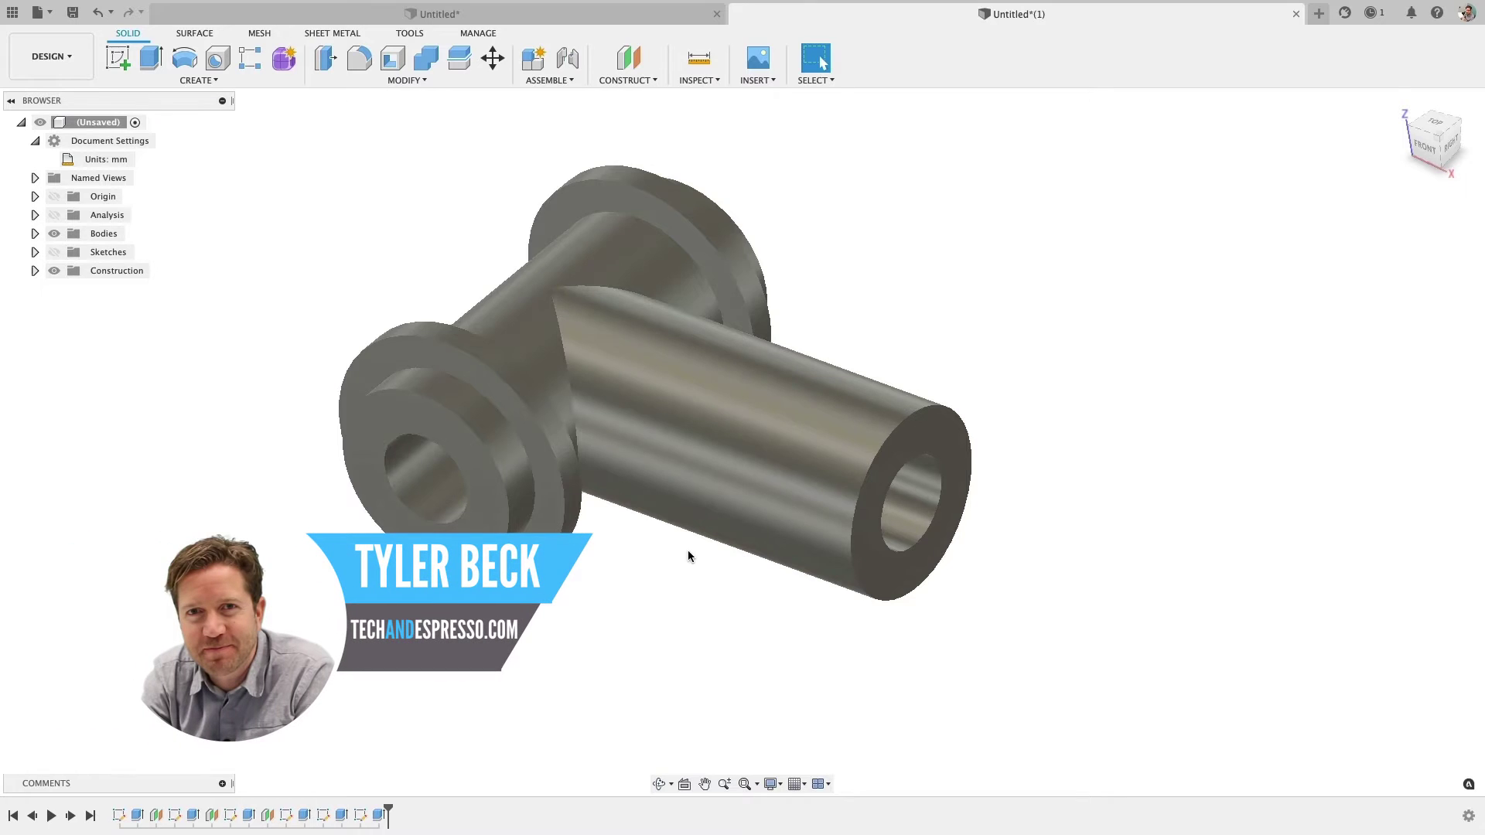
# Step: Orbit the finished flanged T-fitting to view it from another angle
pyautogui.keyDown('shift'); pyautogui.moveTo(688, 555); pyautogui.dragTo(725, 539, button='middle'); pyautogui.keyUp('shift')
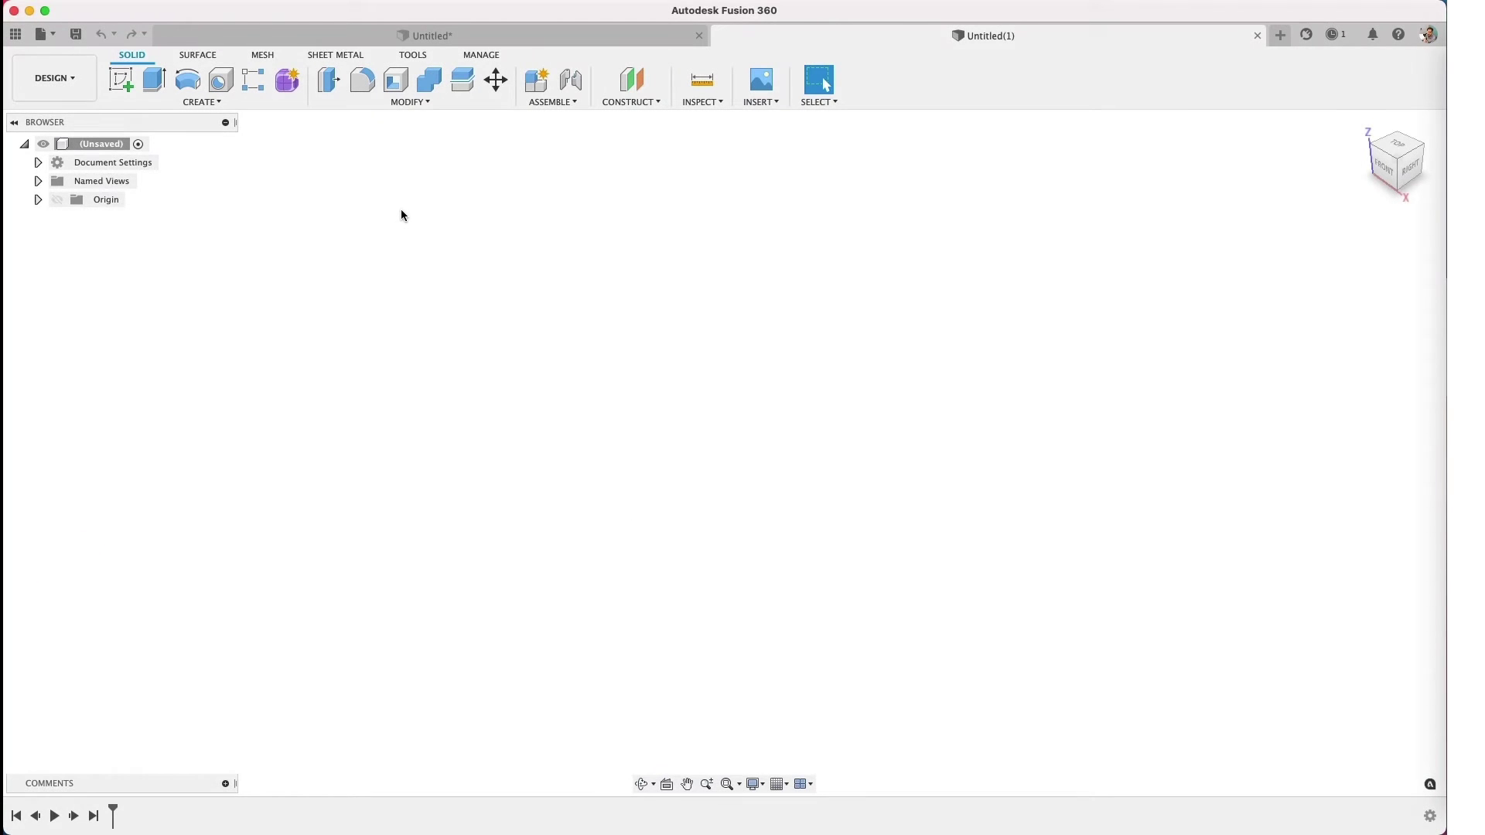
# Step: On the front plane, draw a centre-diameter circle centred on the origin
pyautogui.click(121, 80)
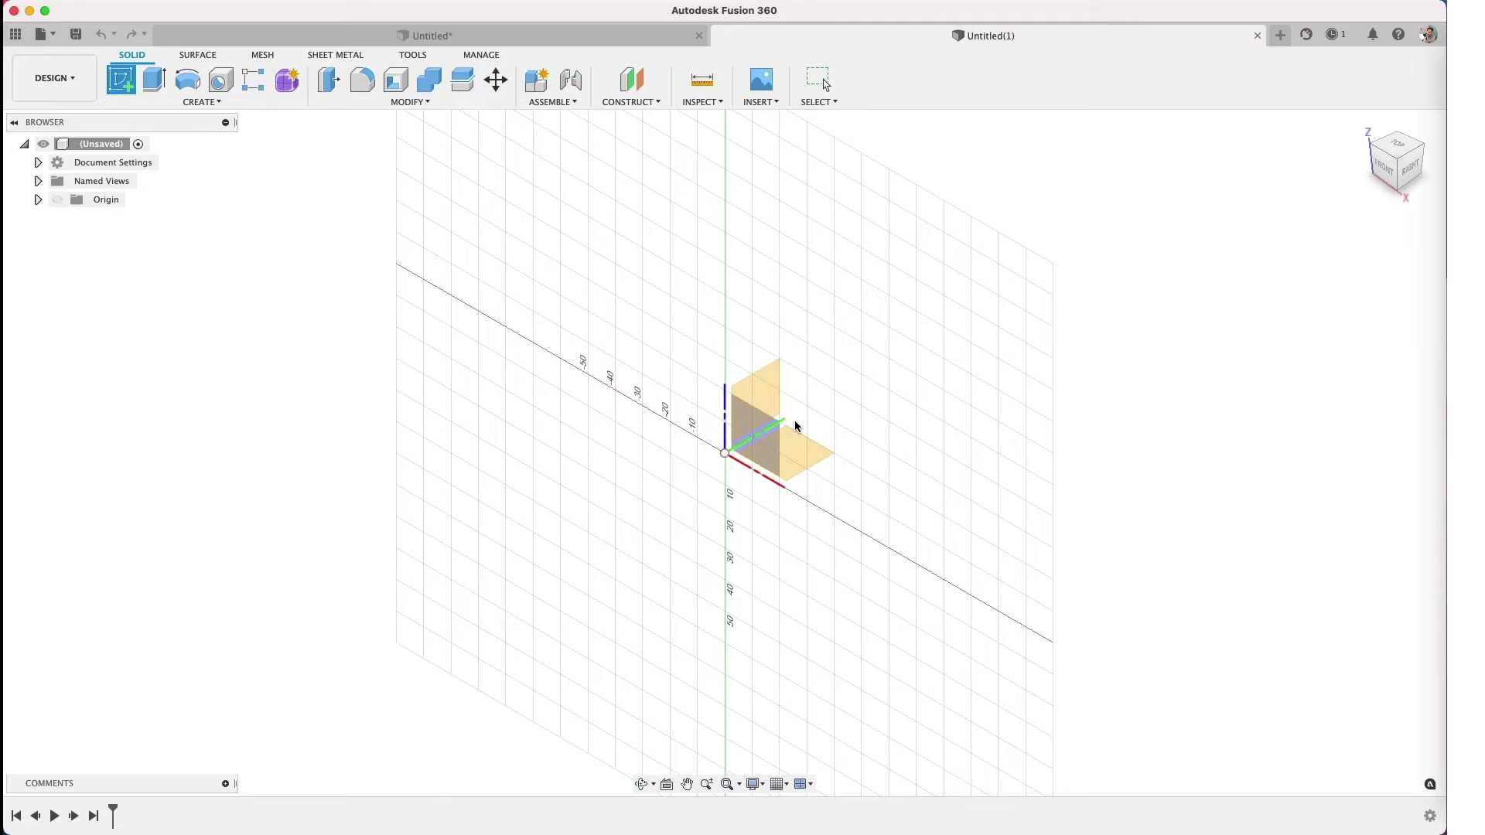
pyautogui.click(760, 431)
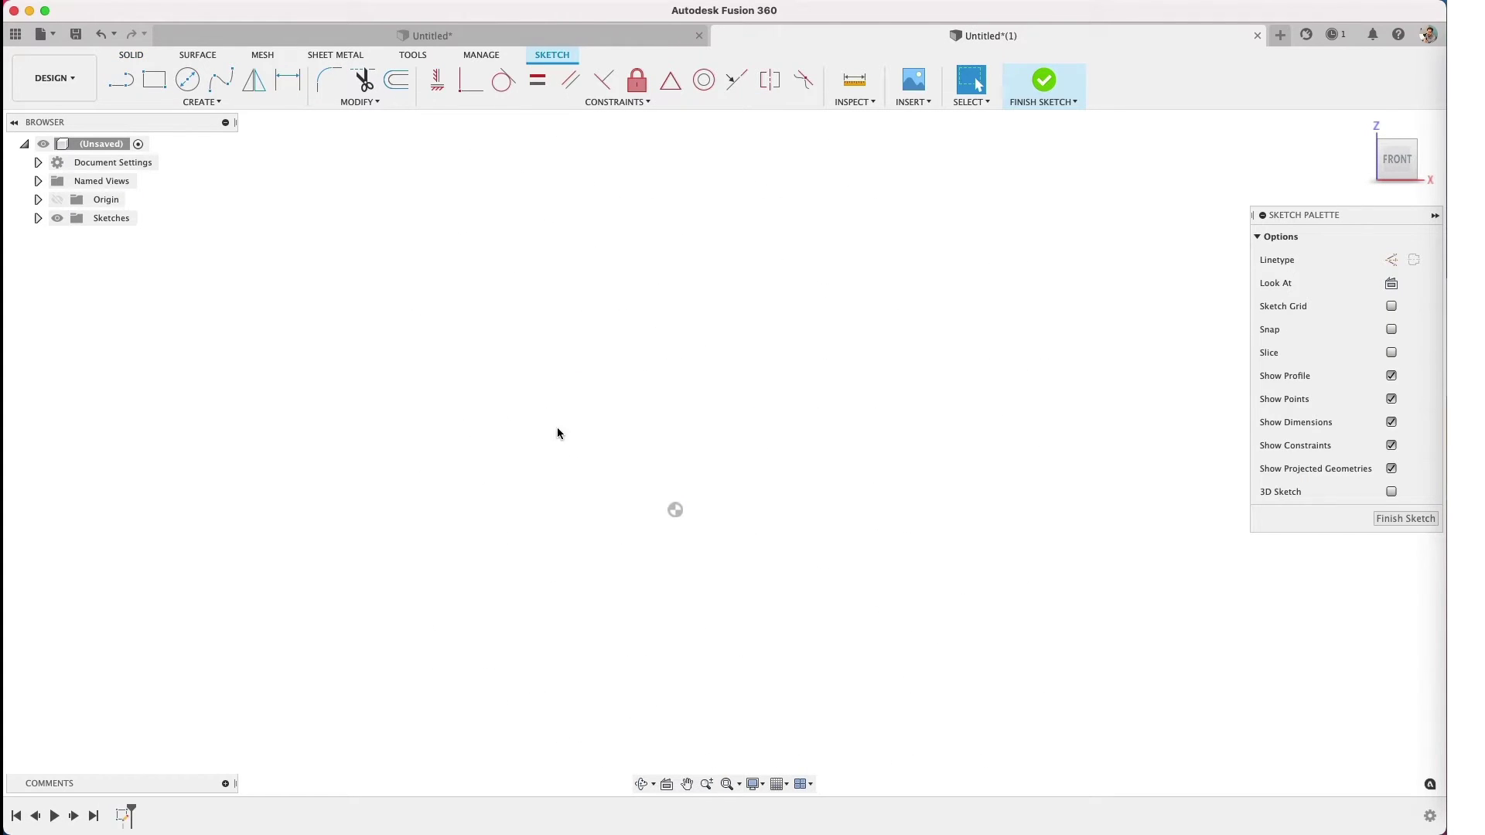
pyautogui.click(187, 80)
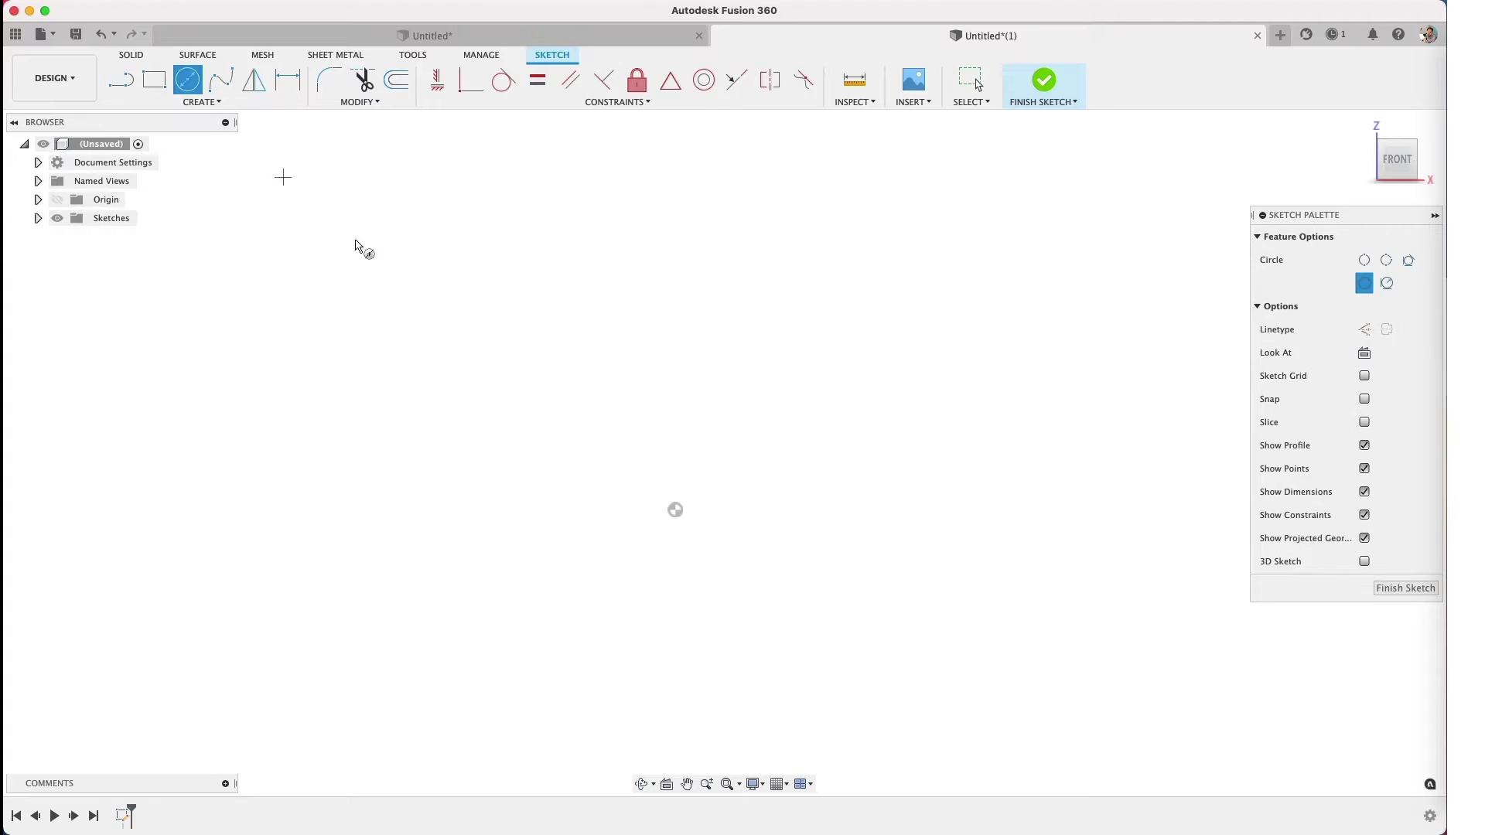
pyautogui.click(676, 510)
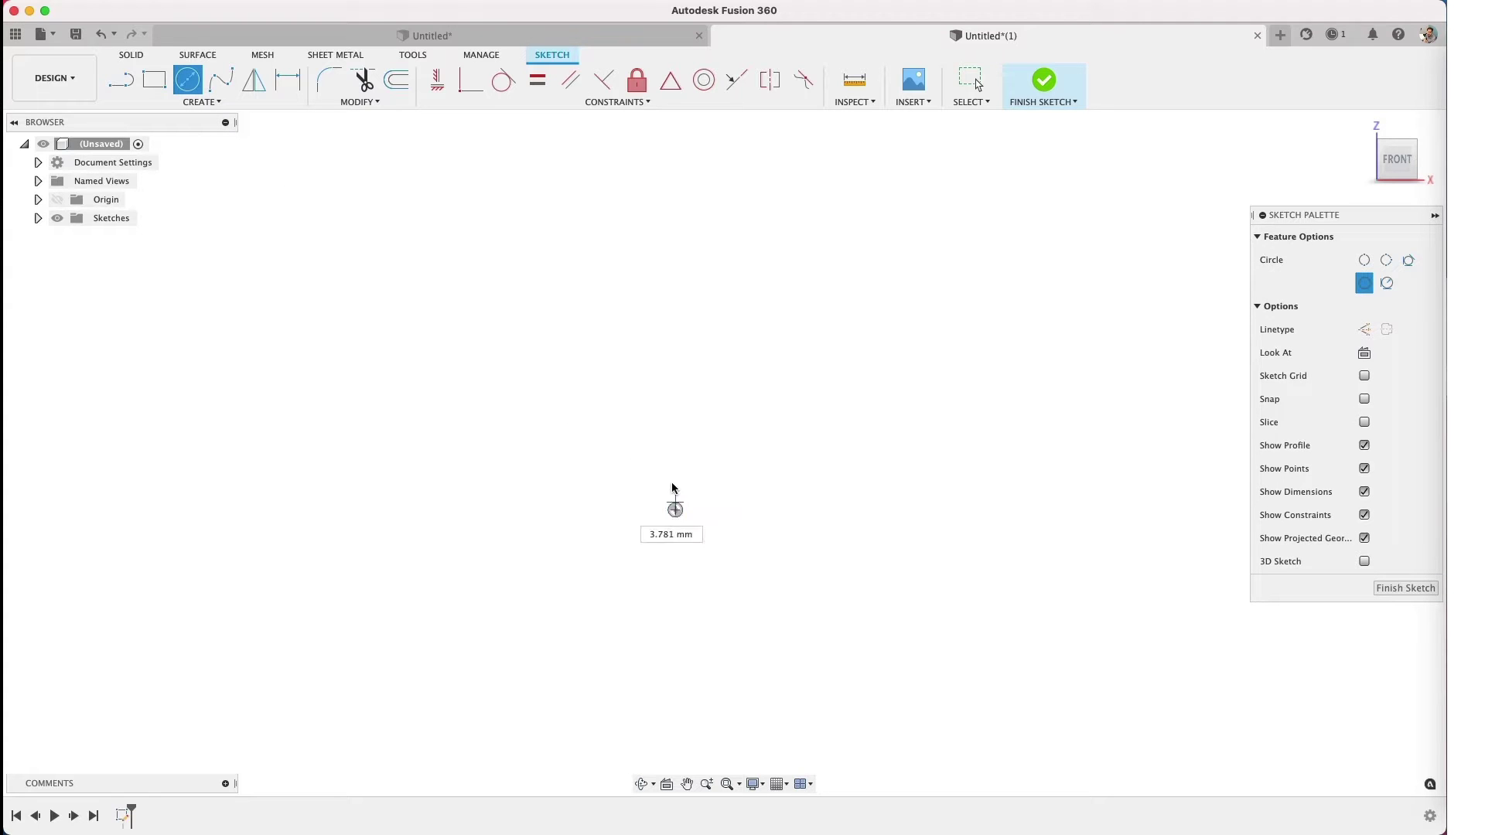
pyautogui.click(677, 383)
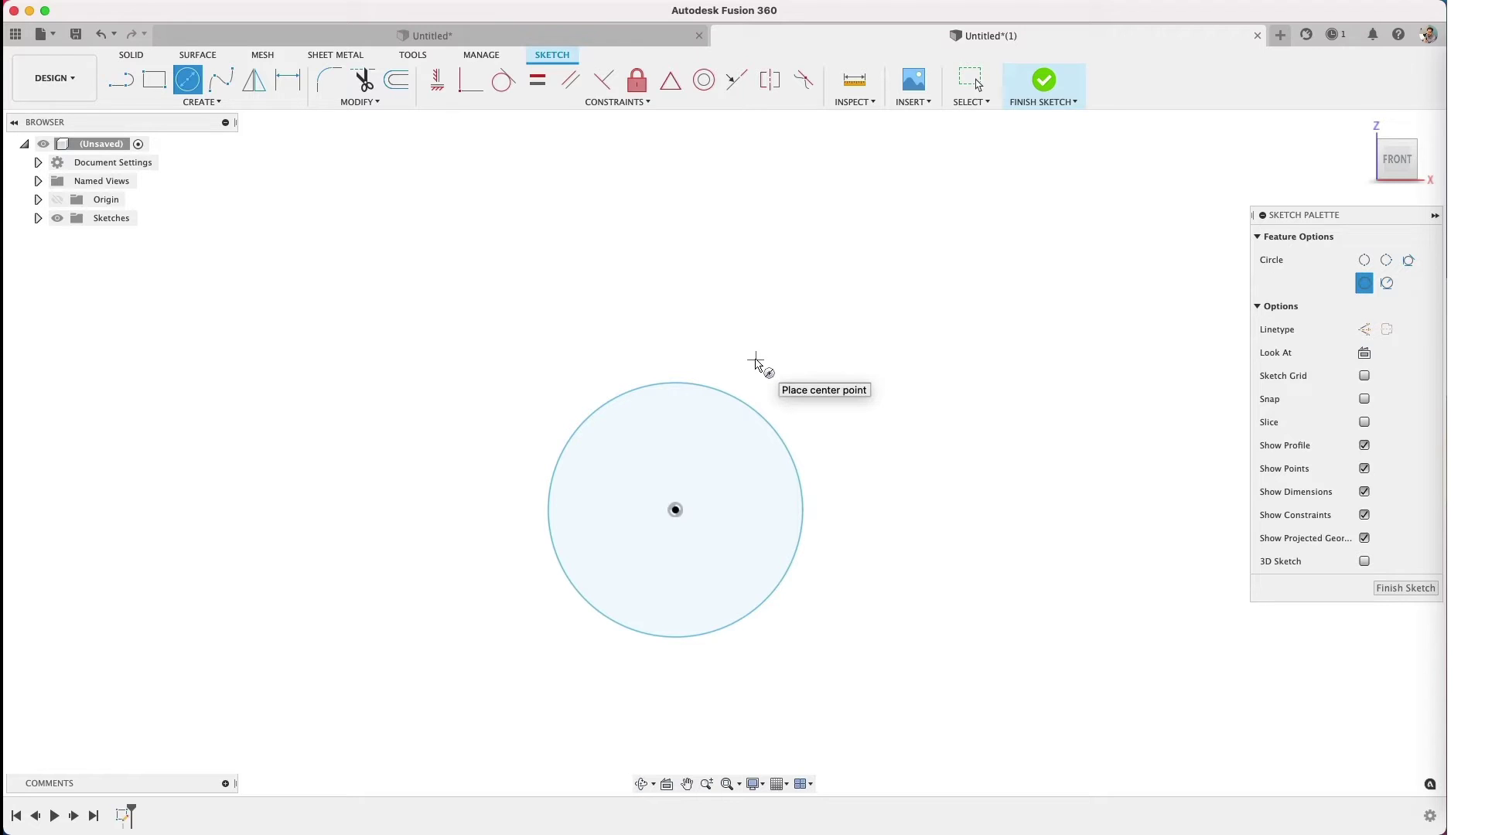
# Step: Dimension the circle to 70 mm diameter, confirm millimetre units, and finish the sketch
pyautogui.press('d')
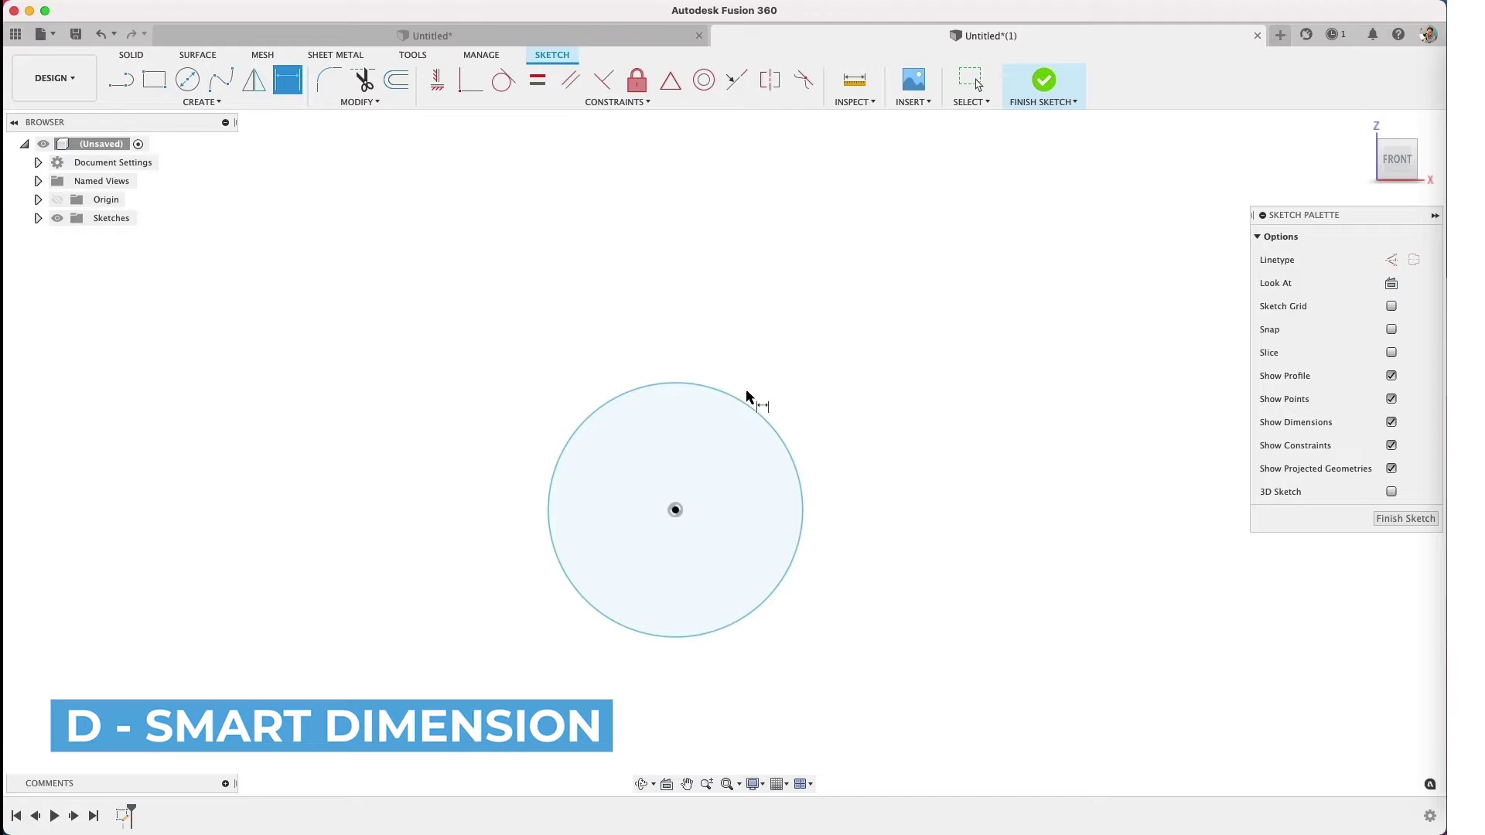
pyautogui.click(748, 400)
pyautogui.click(784, 316)
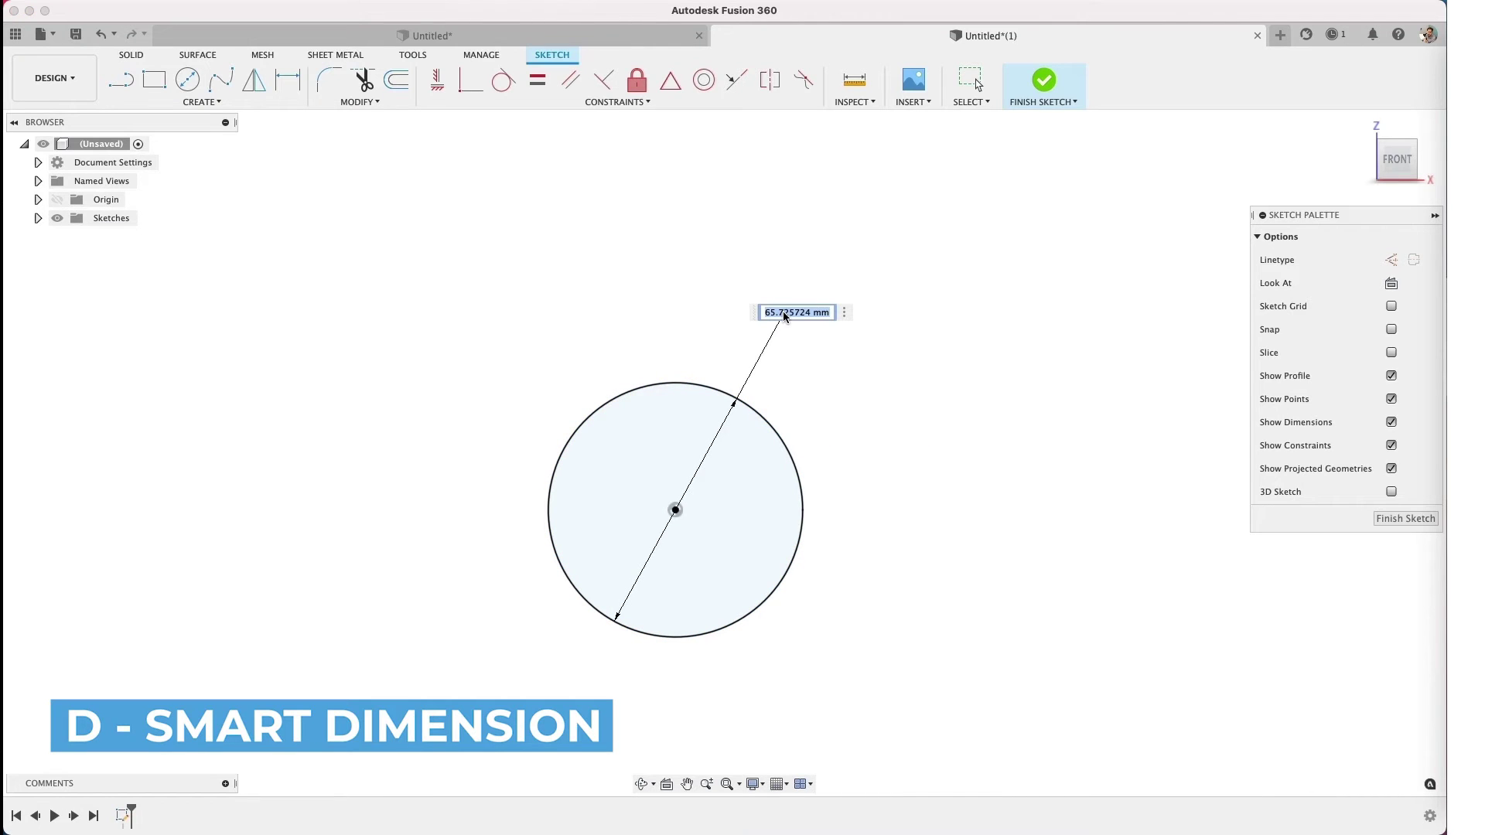
pyautogui.write('70')
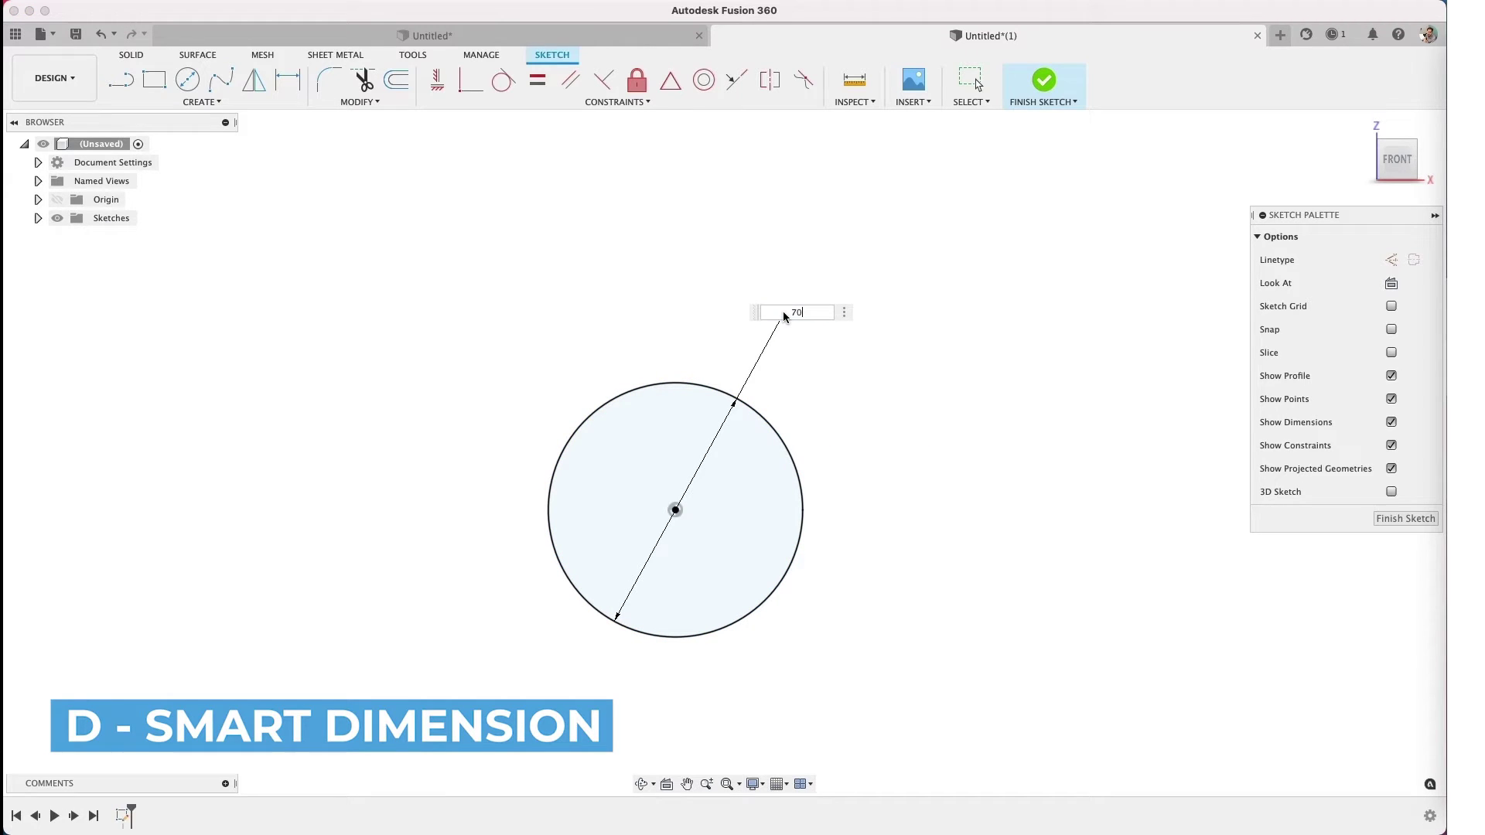
pyautogui.press('Return')
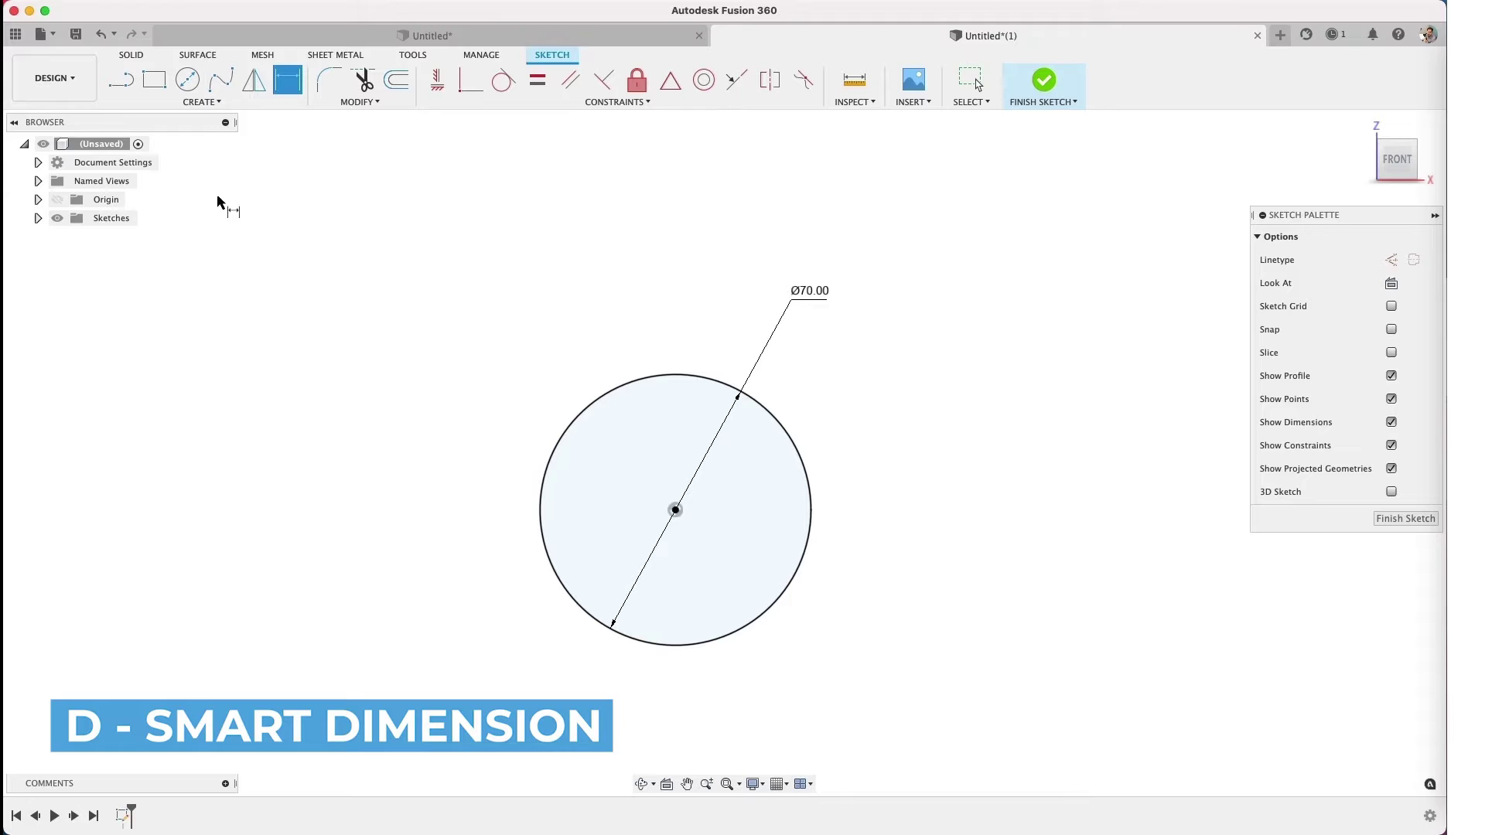
pyautogui.click(38, 163)
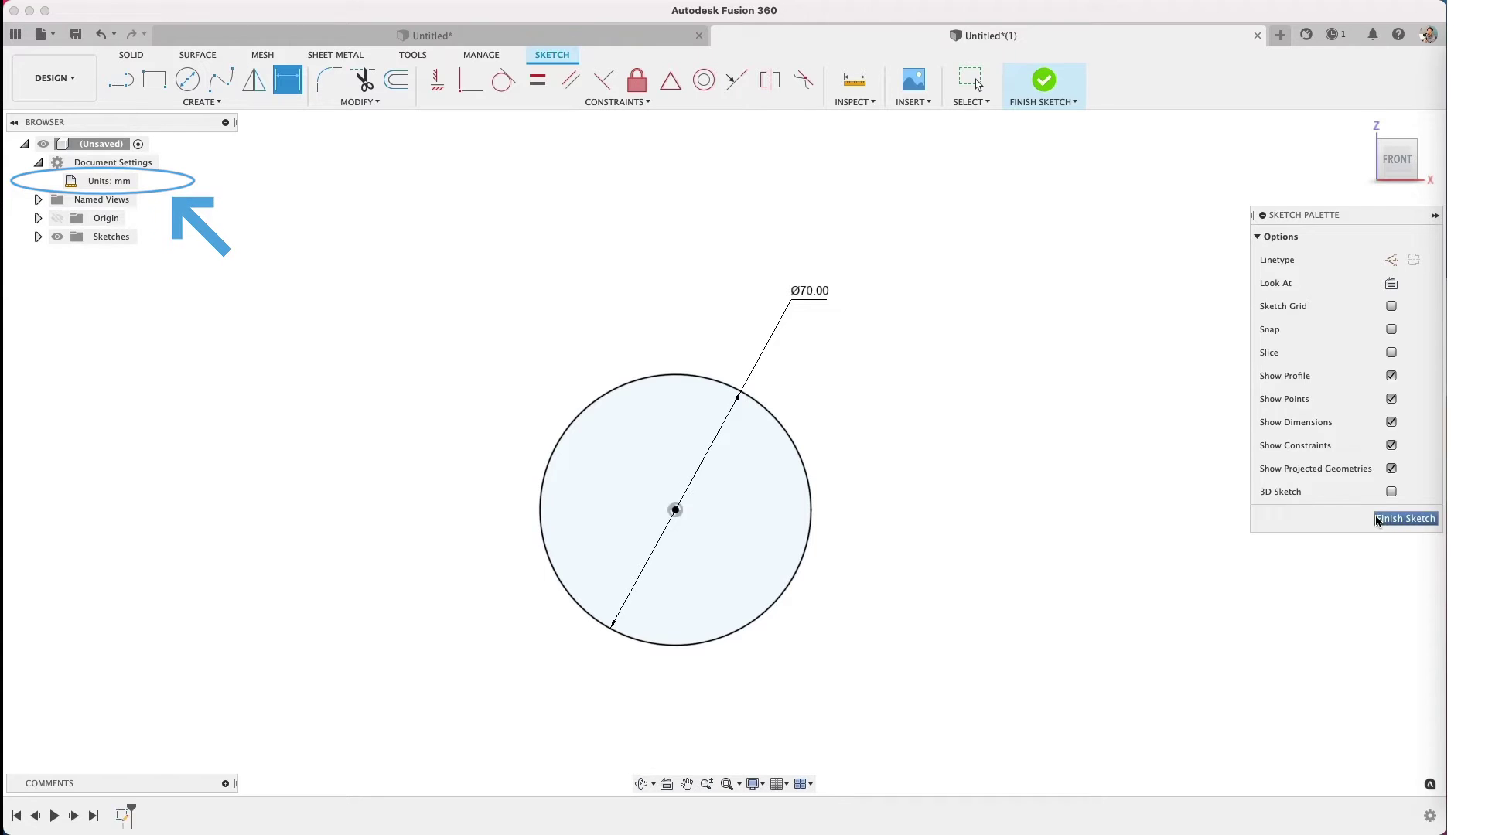
pyautogui.click(1404, 519)
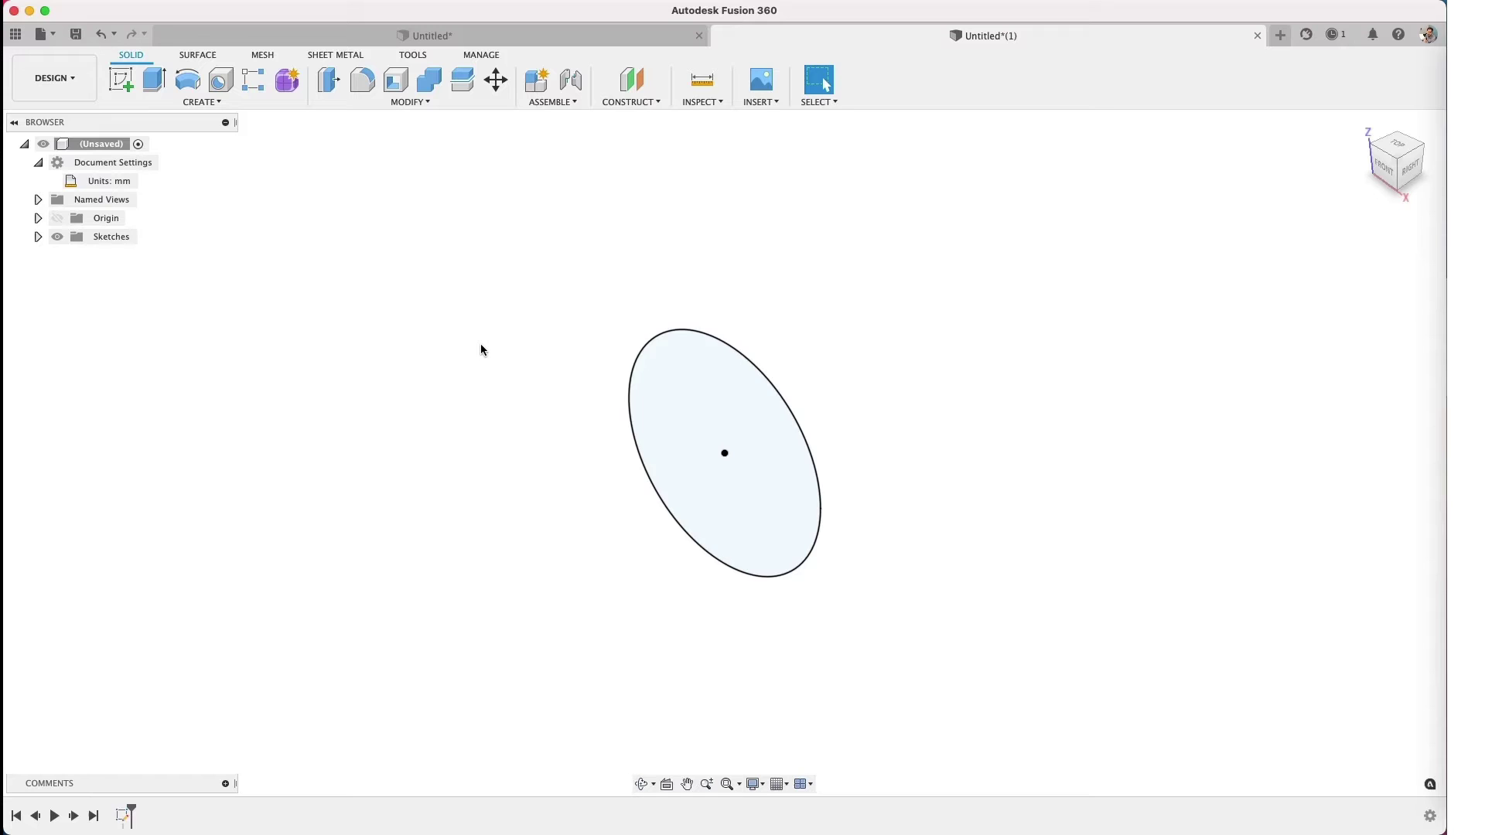
# Step: Extrude the 70 mm circle profile 150 mm into the main pipe cylinder and fit the view
pyautogui.press('e')
pyautogui.click(739, 422)
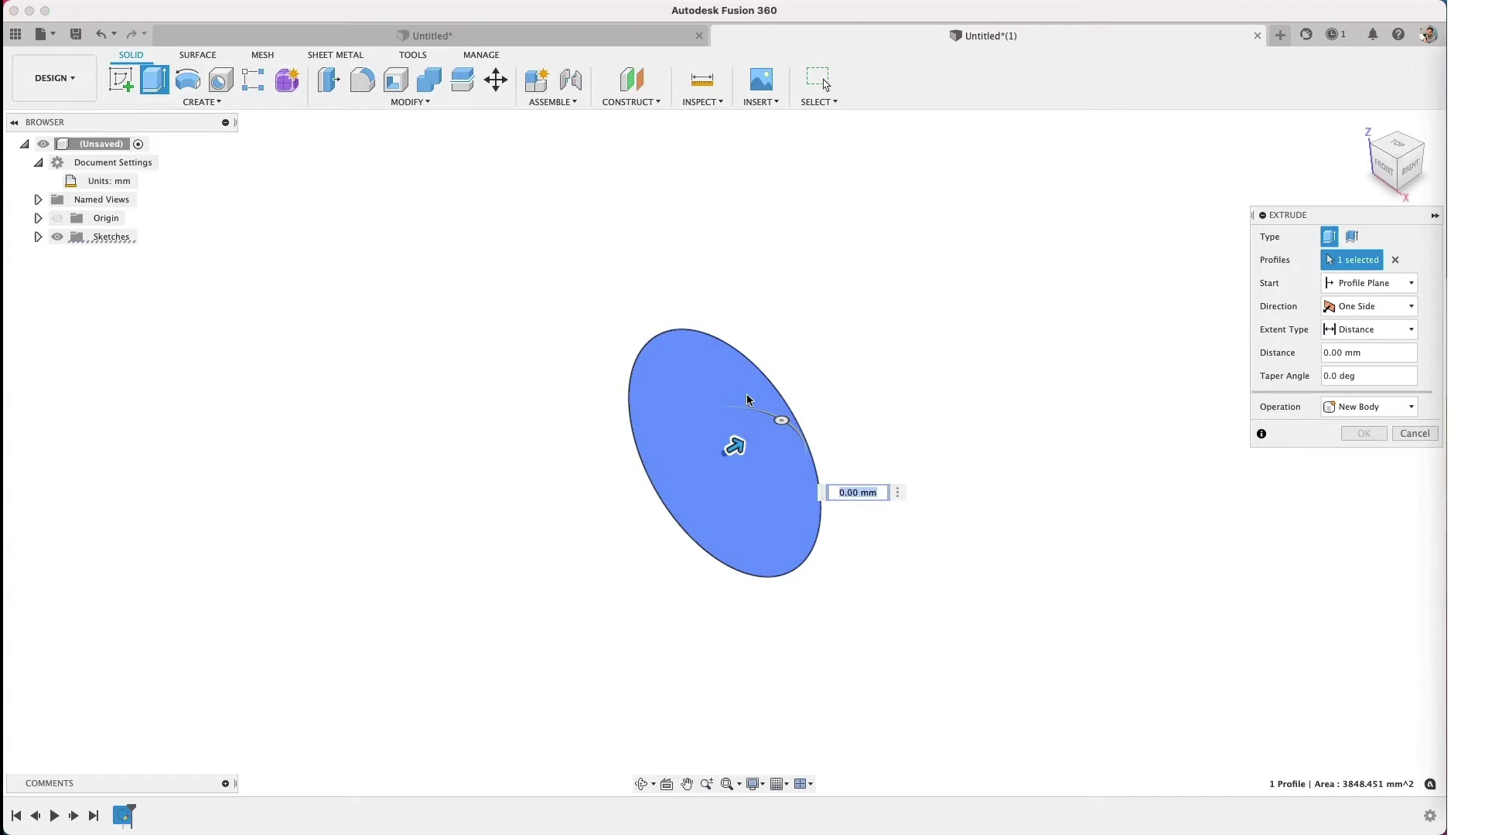
pyautogui.write('e')
pyautogui.moveTo(737, 462); pyautogui.dragTo(1171, 163)
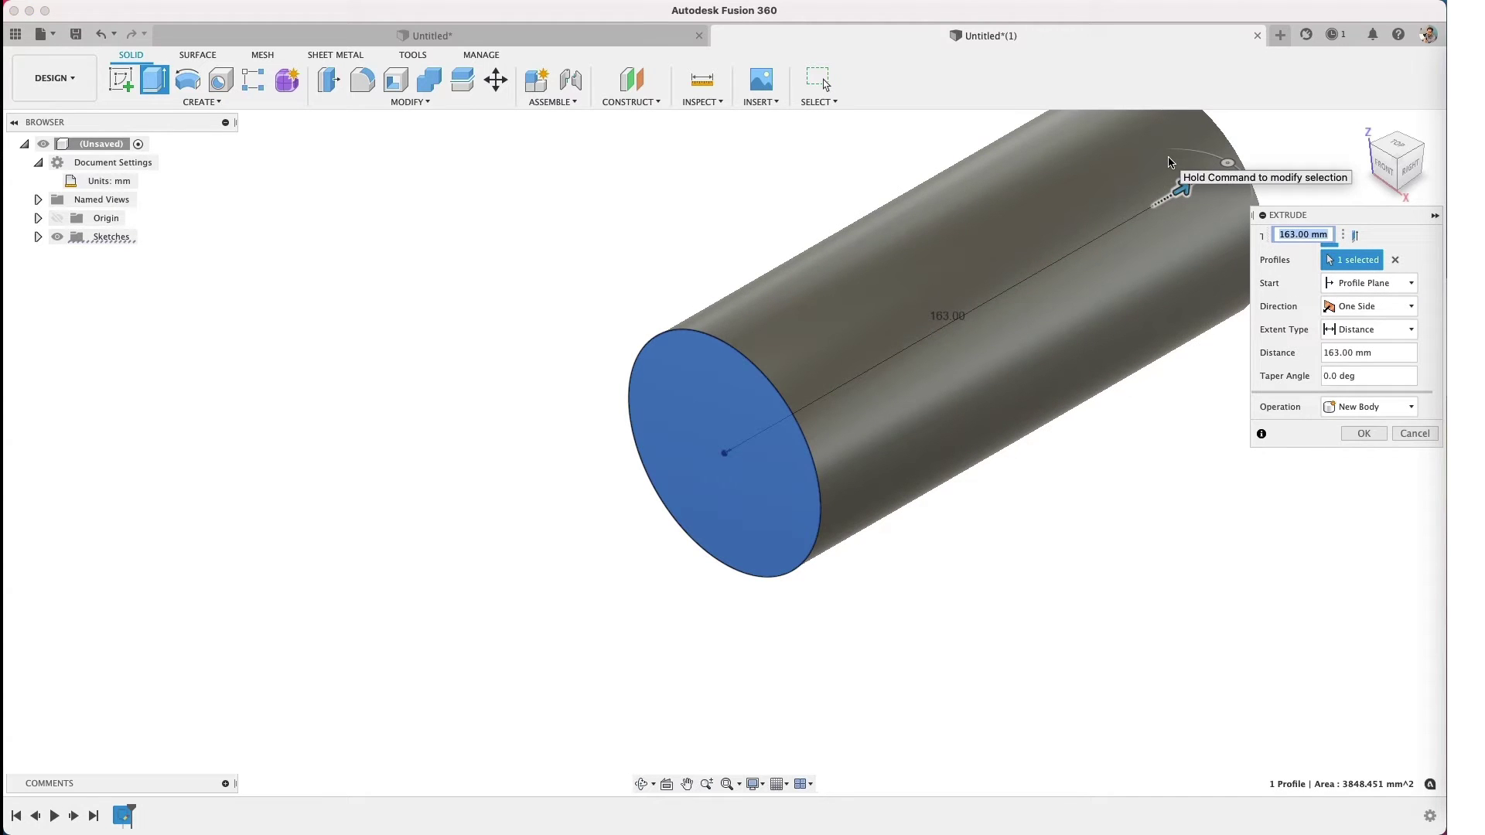
pyautogui.write('150')
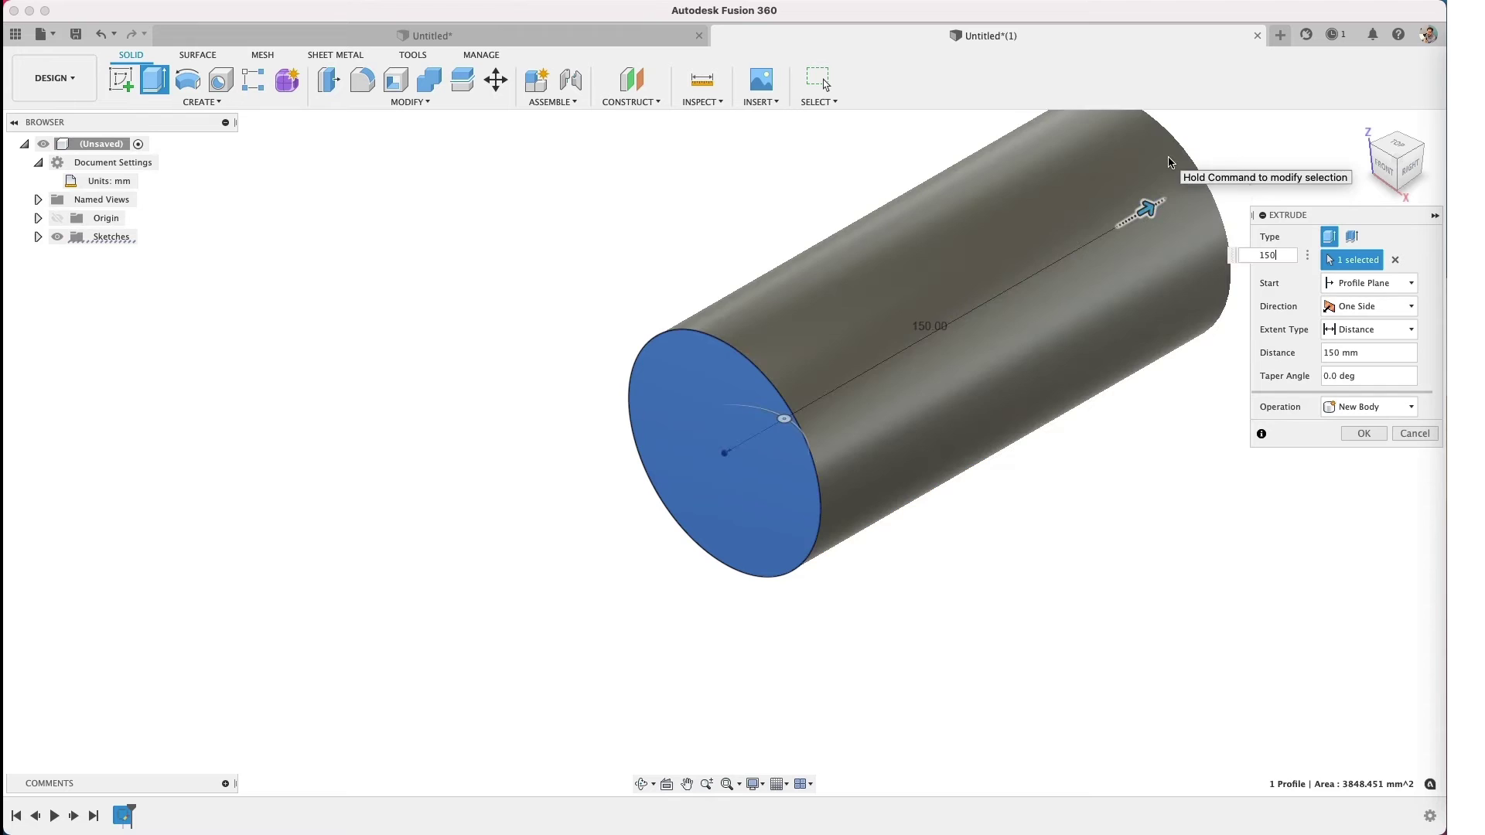
pyautogui.press('Return')
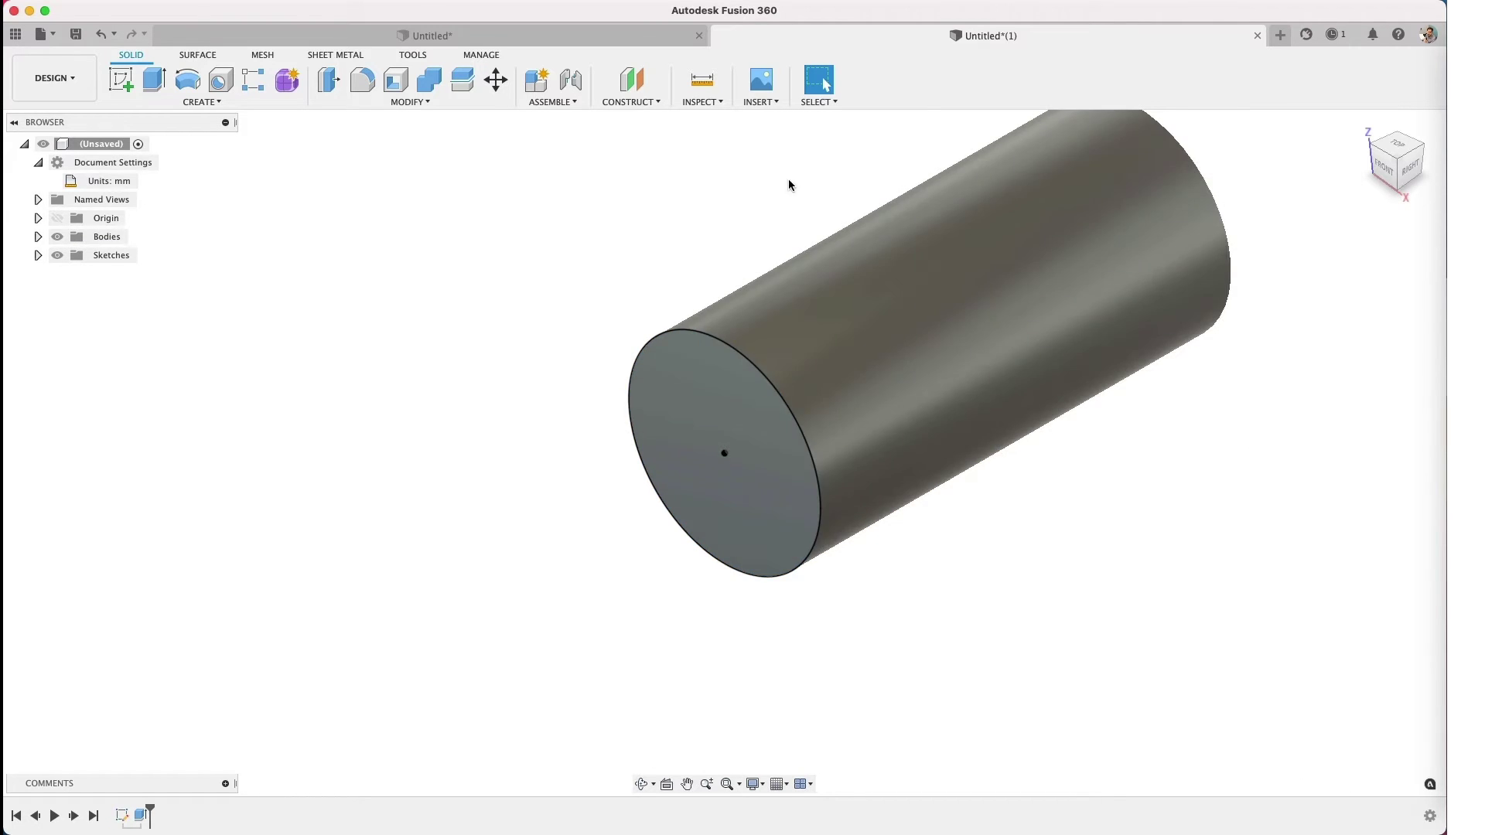
pyautogui.press('F6')
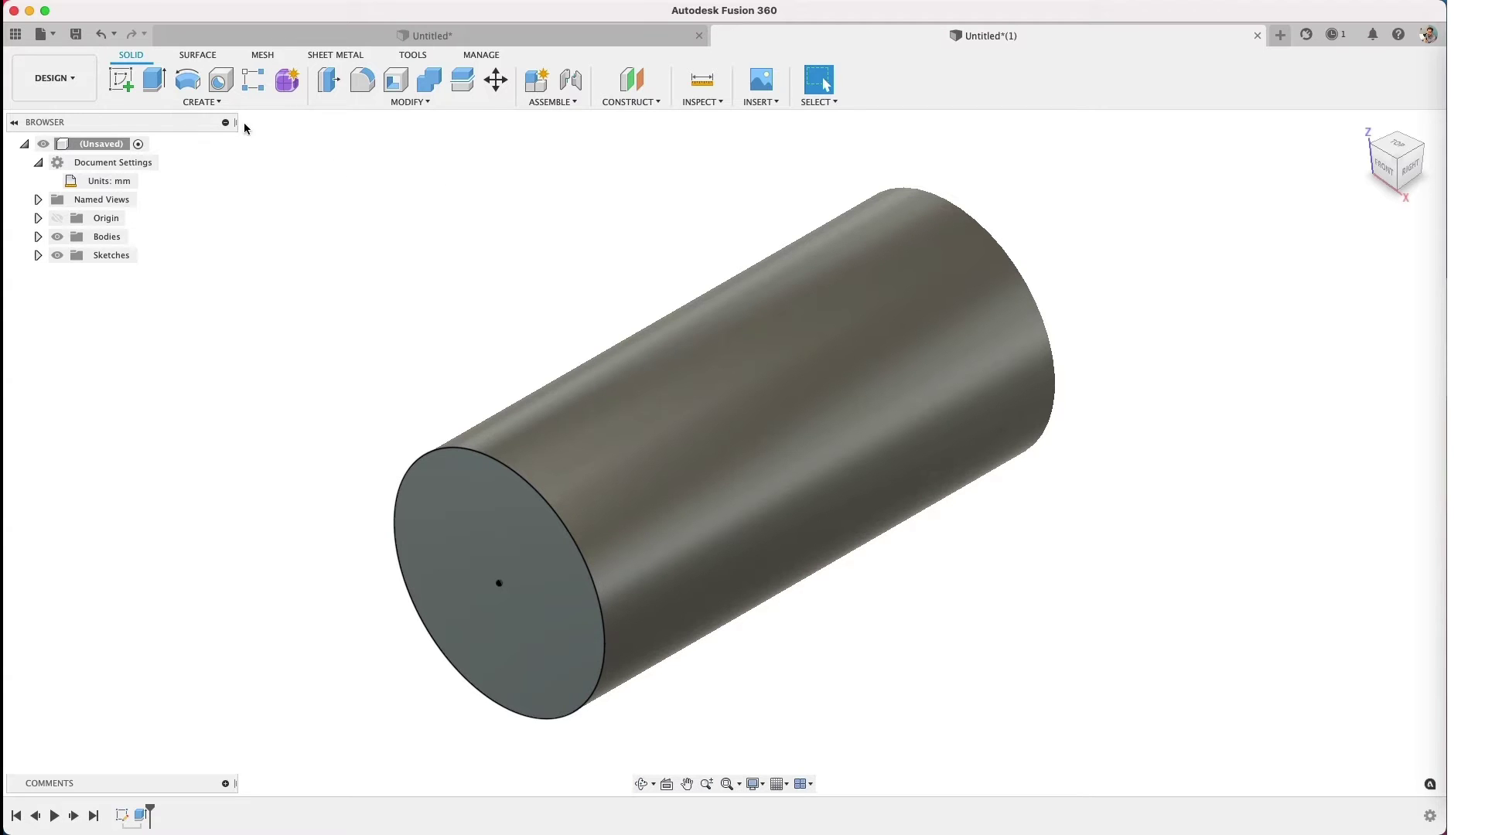
# Step: Create offset construction plane Plane1, 25 mm from the cylinder's front end face
pyautogui.click(121, 79)
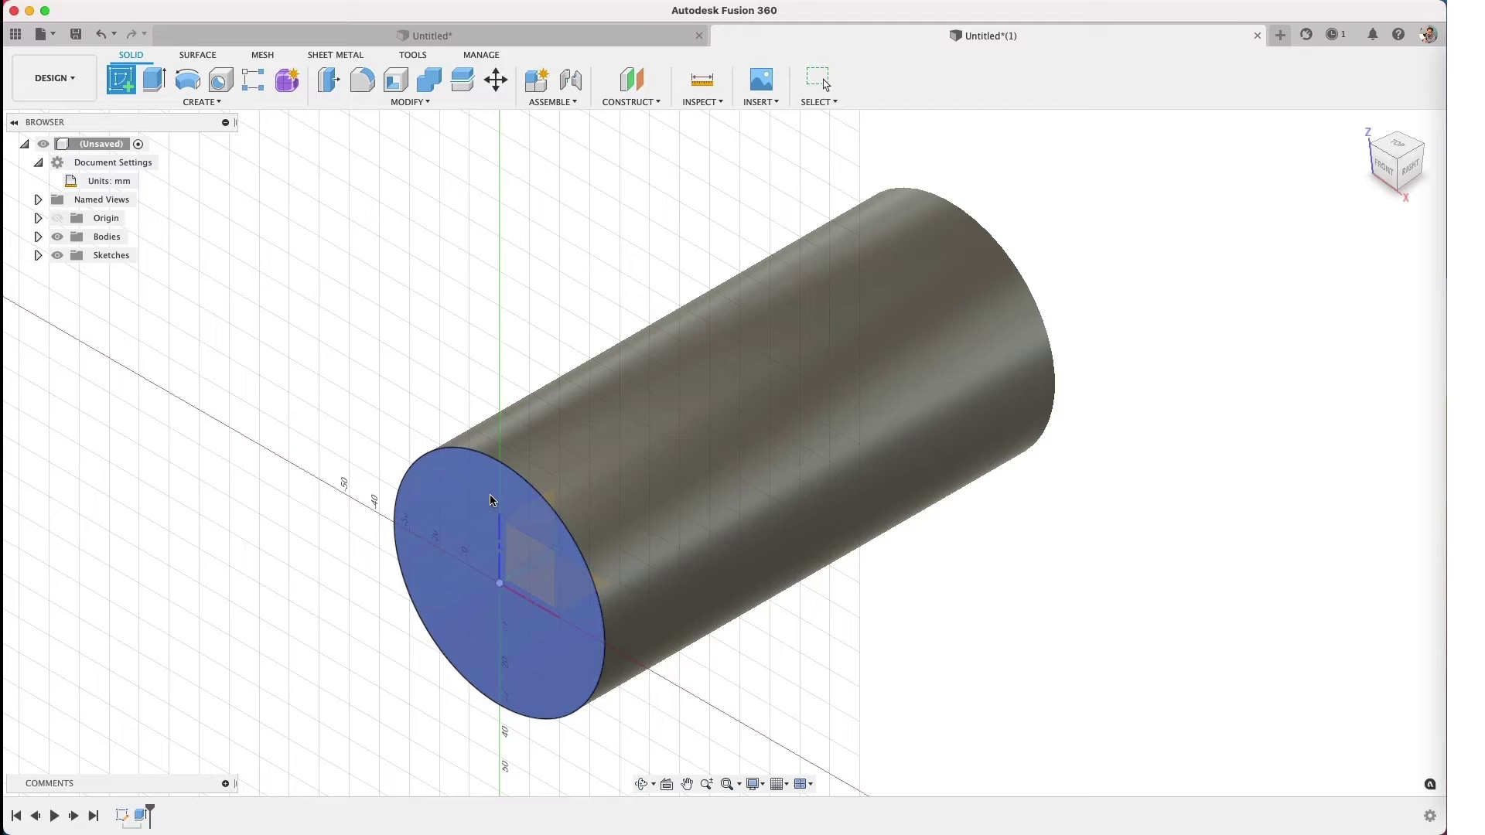
pyautogui.press('Escape')
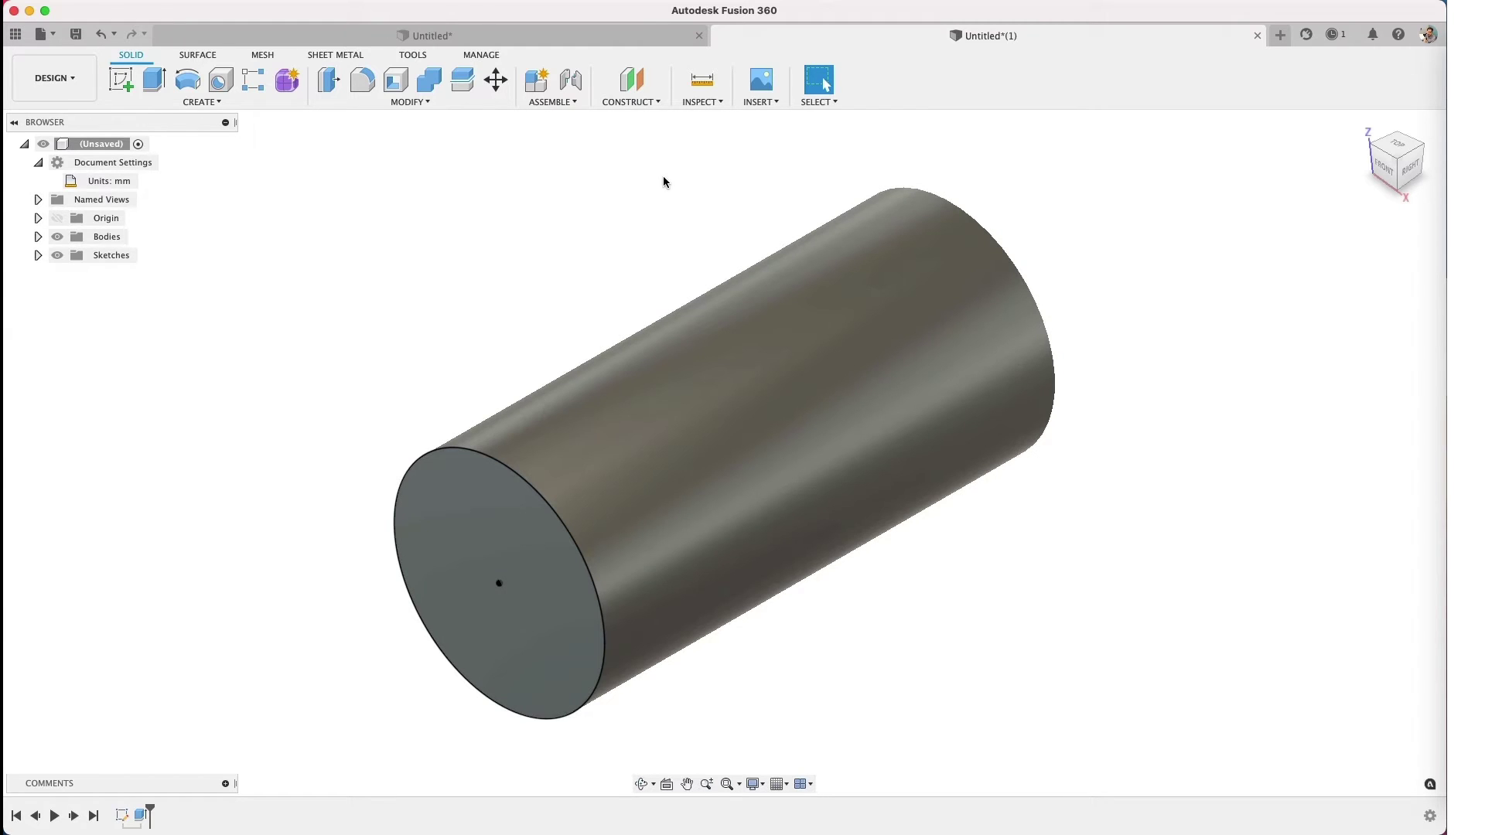
pyautogui.click(652, 102)
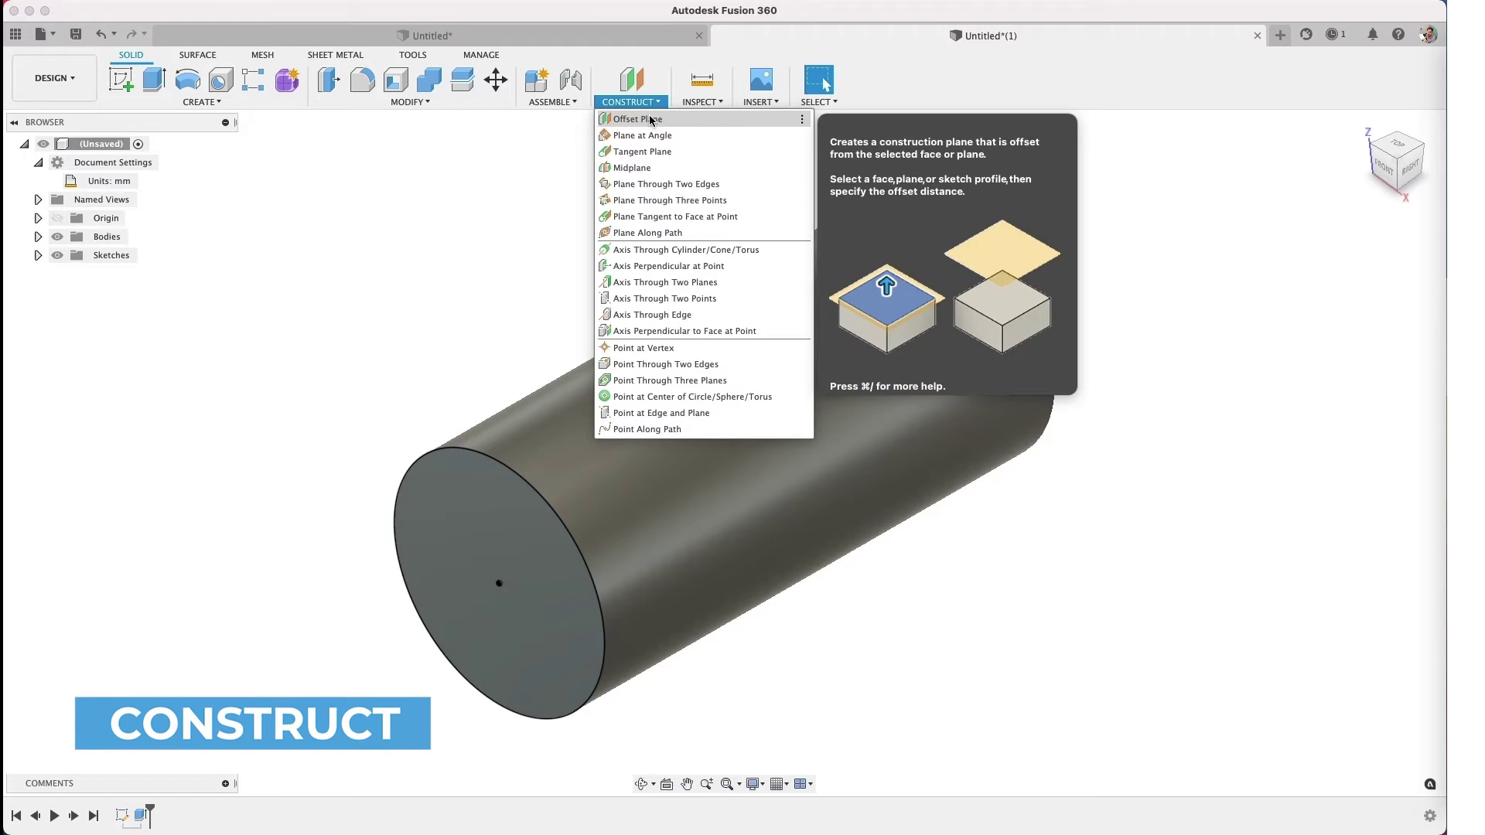
pyautogui.click(650, 120)
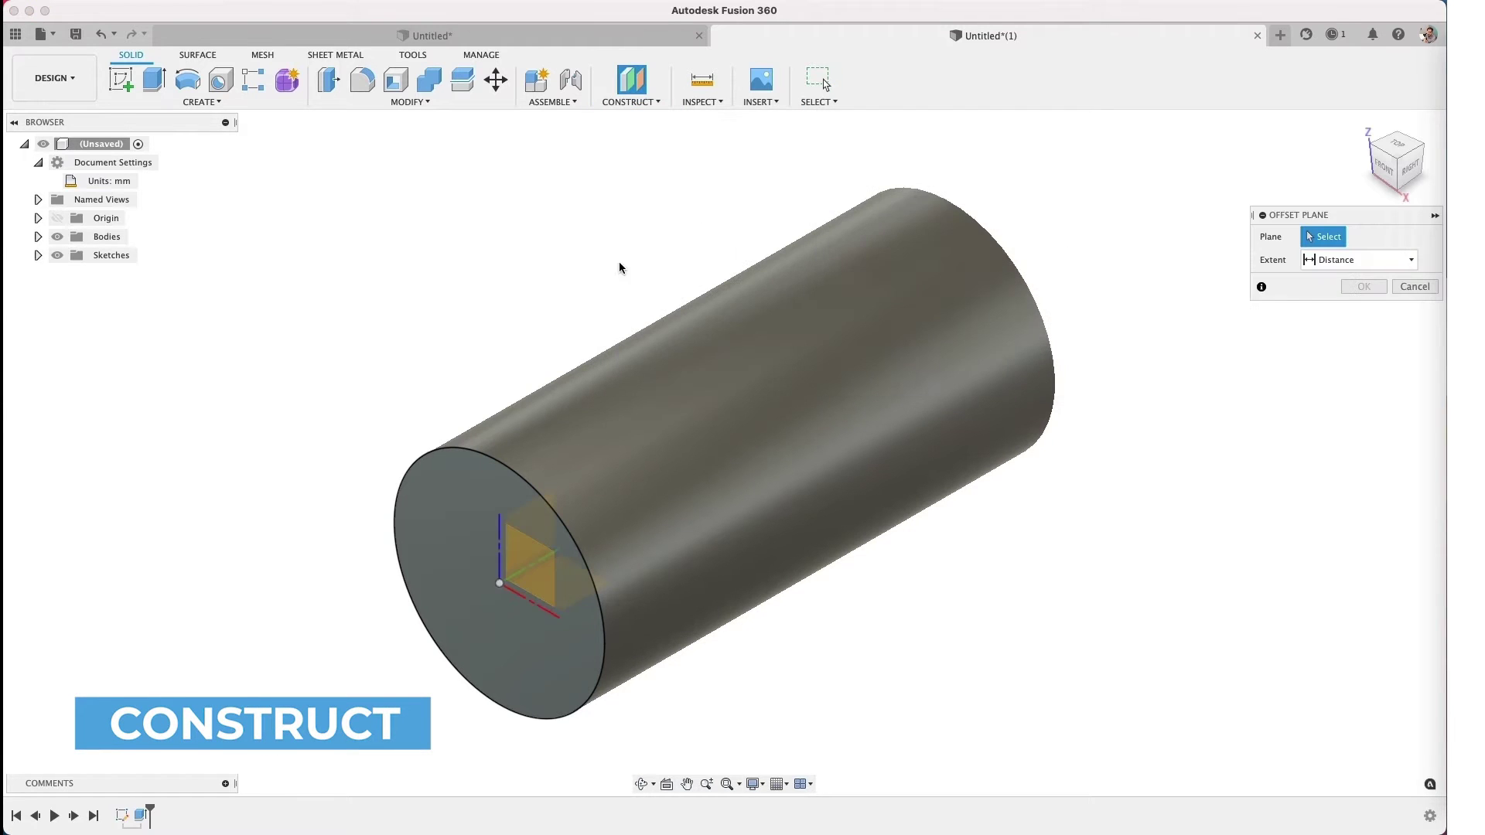
pyautogui.click(459, 508)
pyautogui.moveTo(506, 576); pyautogui.dragTo(560, 522)
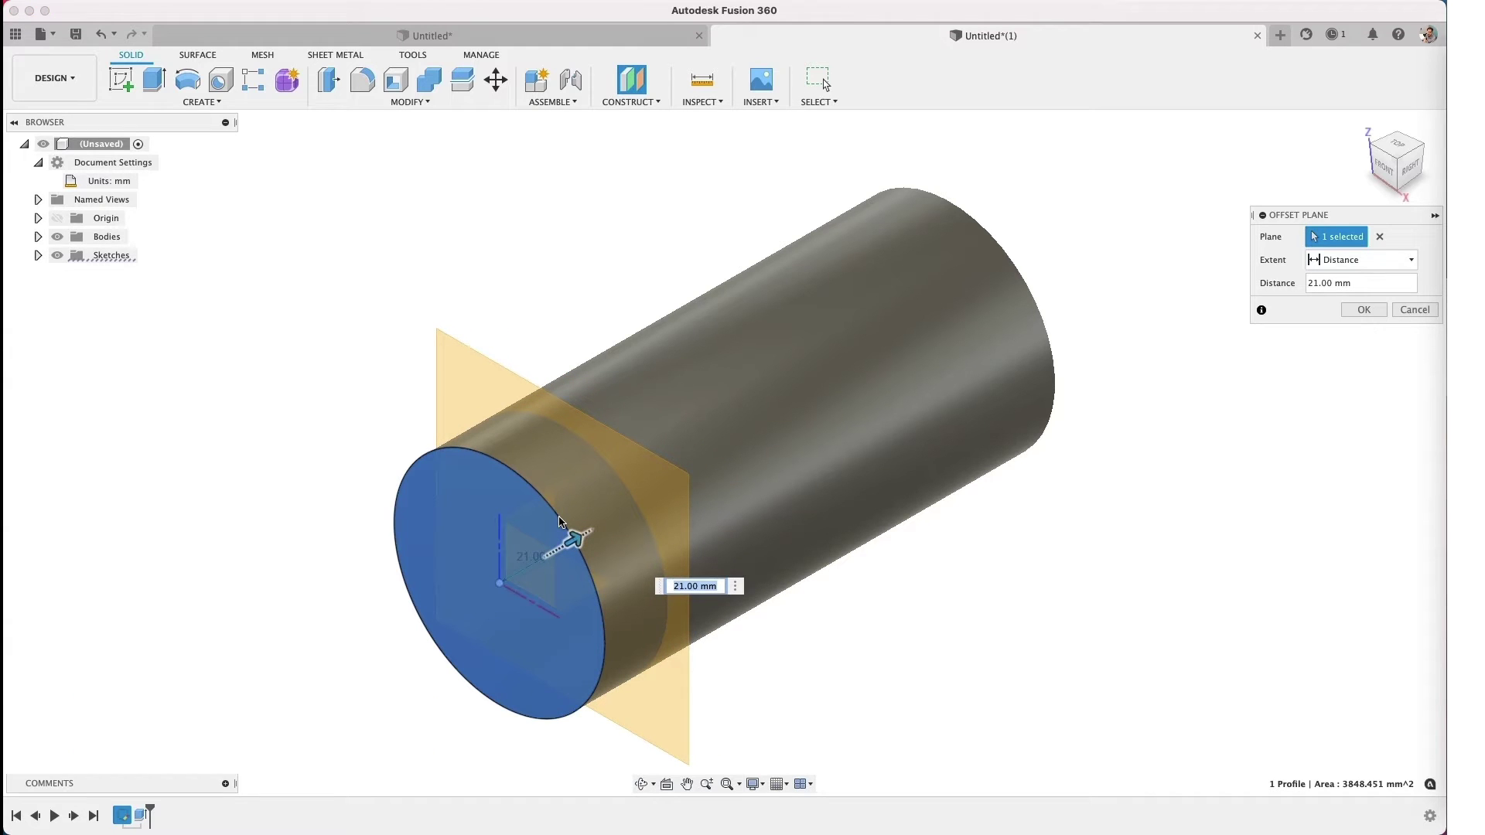
pyautogui.write('25')
pyautogui.press('Return')
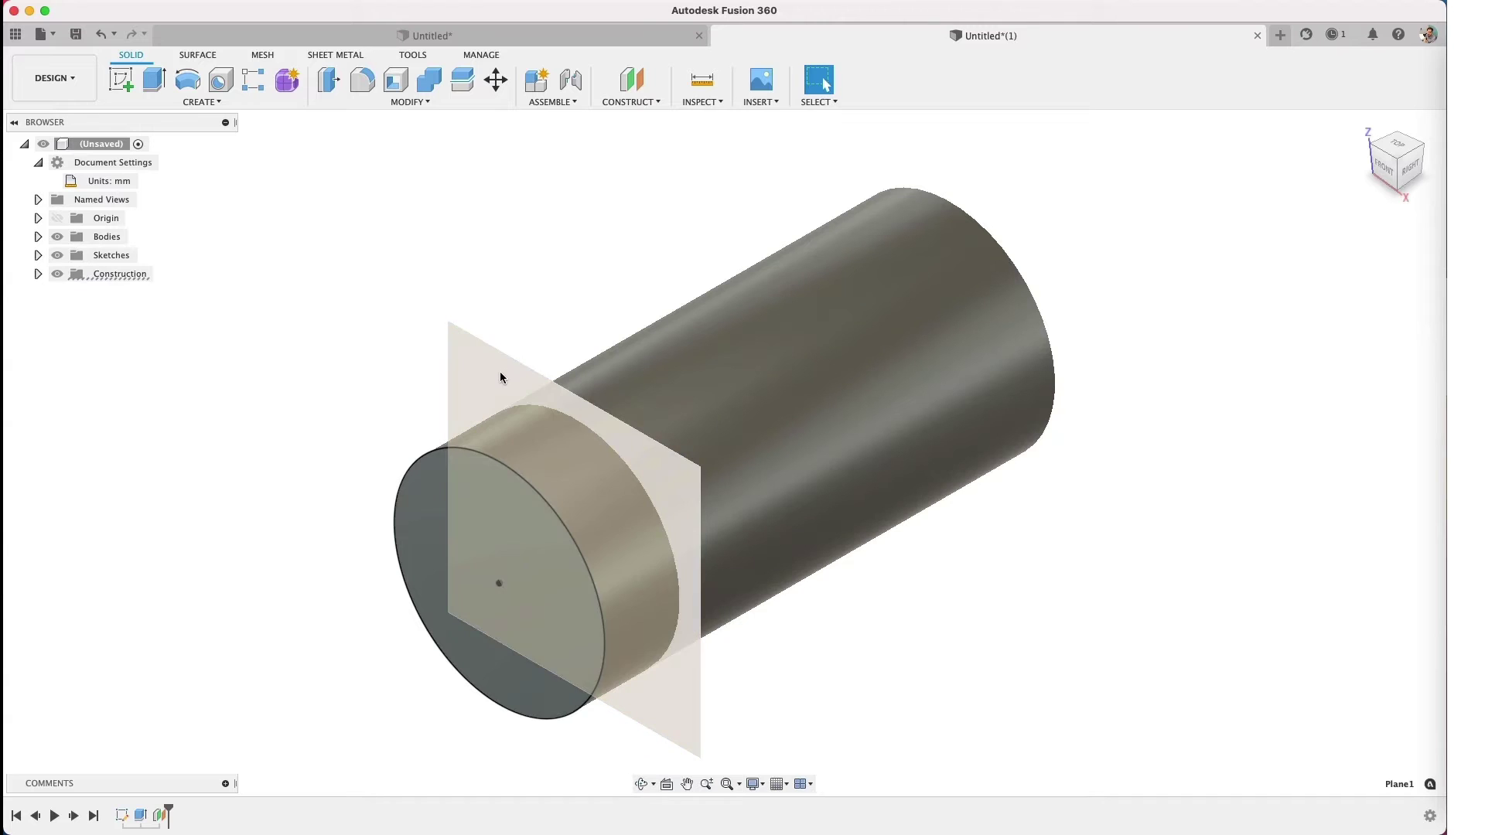
# Step: On Plane1, sketch an origin-centred circle larger than the cylinder outline
pyautogui.click(500, 371)
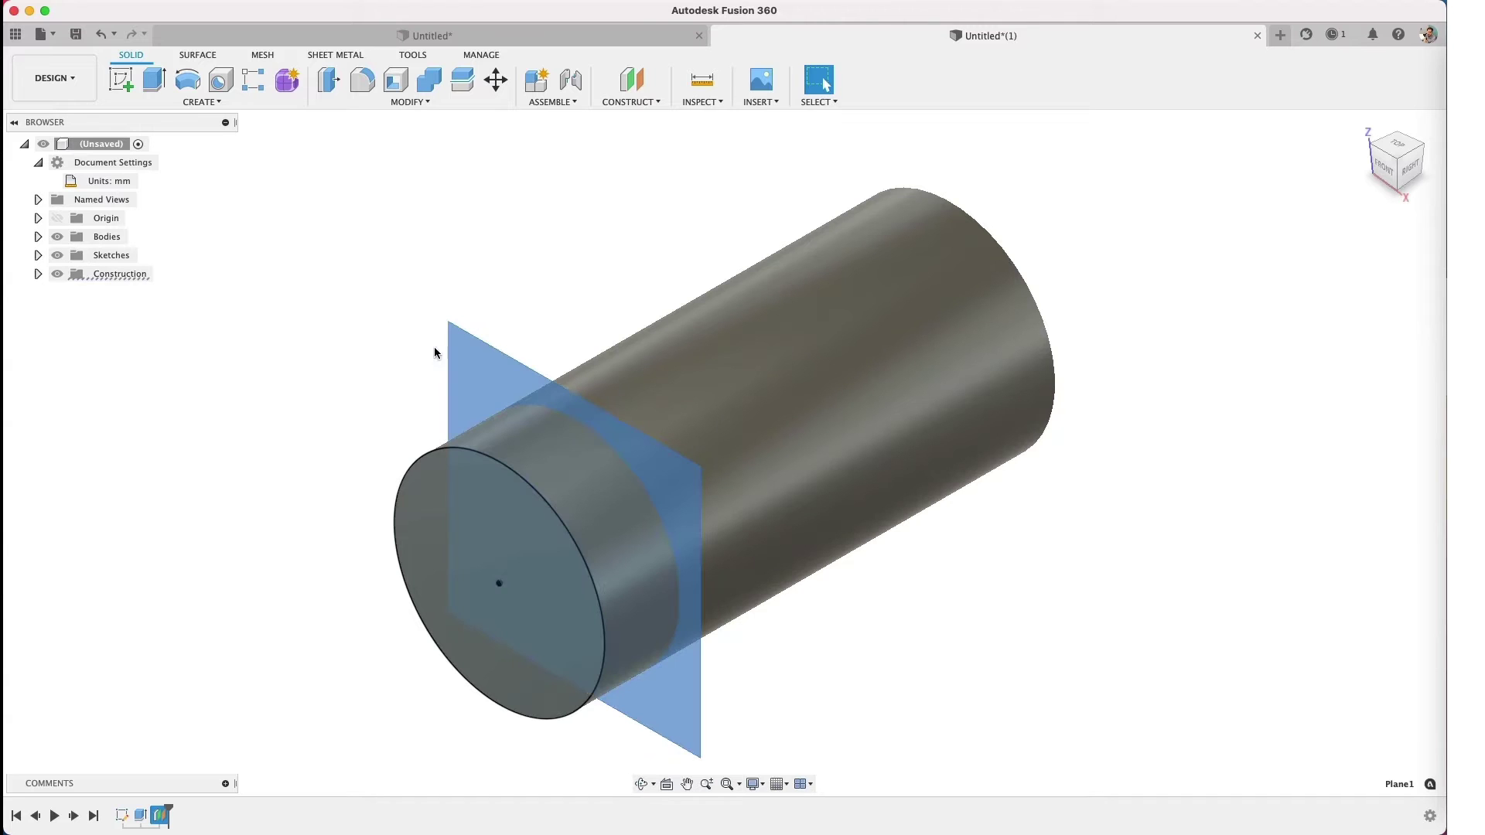
pyautogui.click(117, 80)
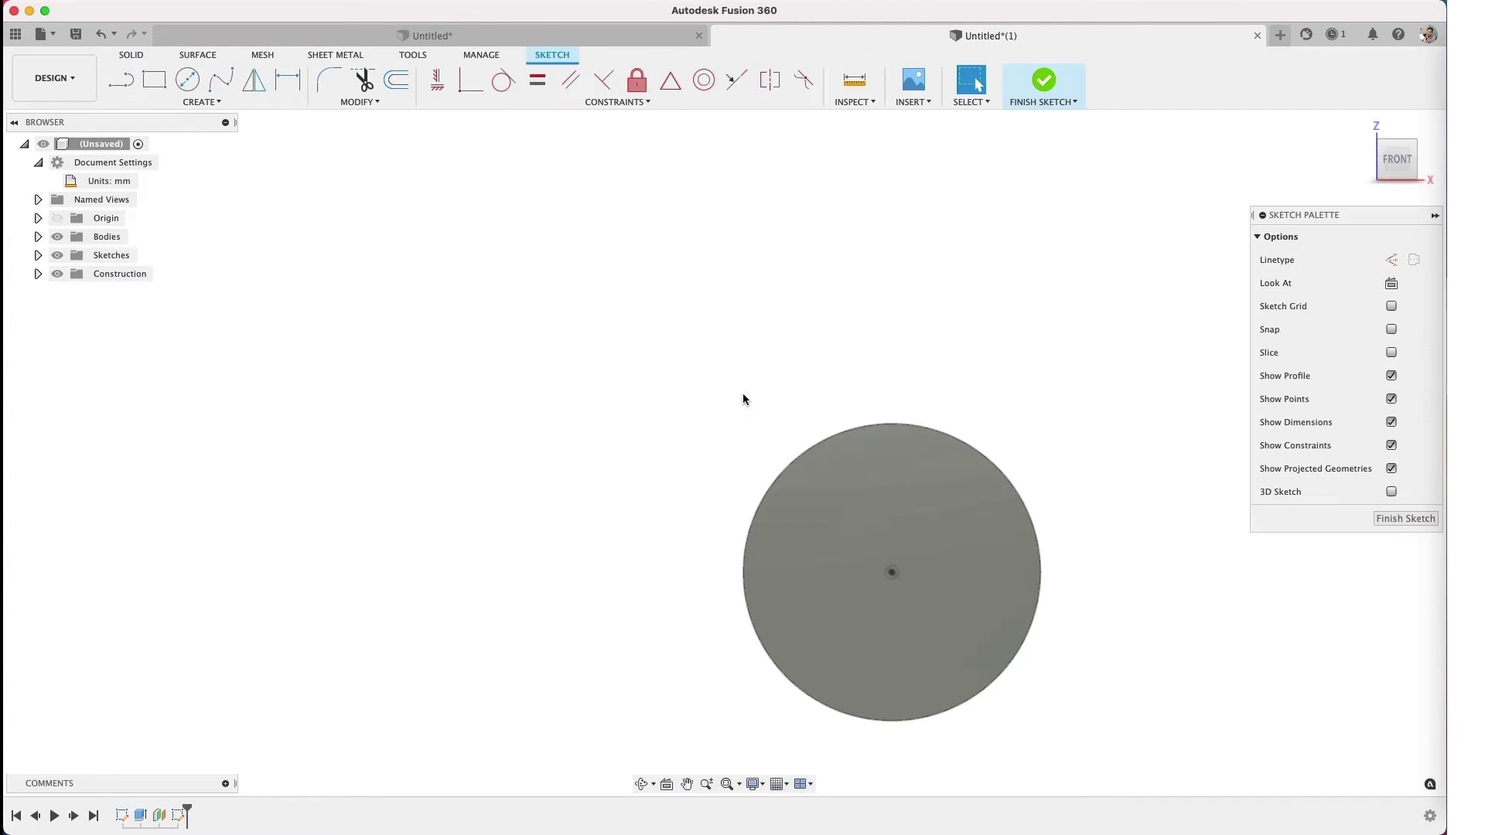
pyautogui.click(188, 79)
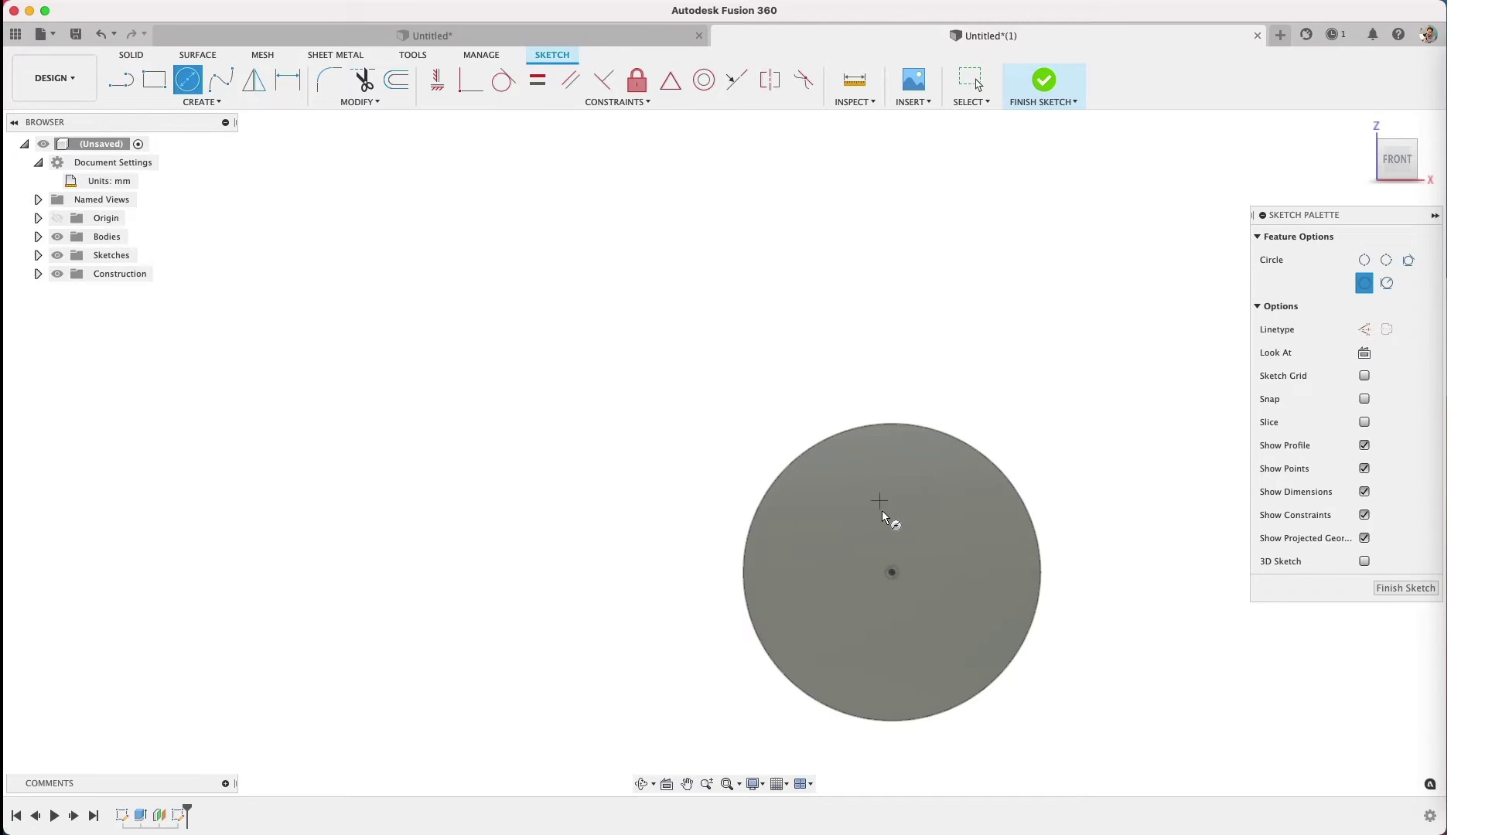
pyautogui.click(892, 572)
pyautogui.click(844, 387)
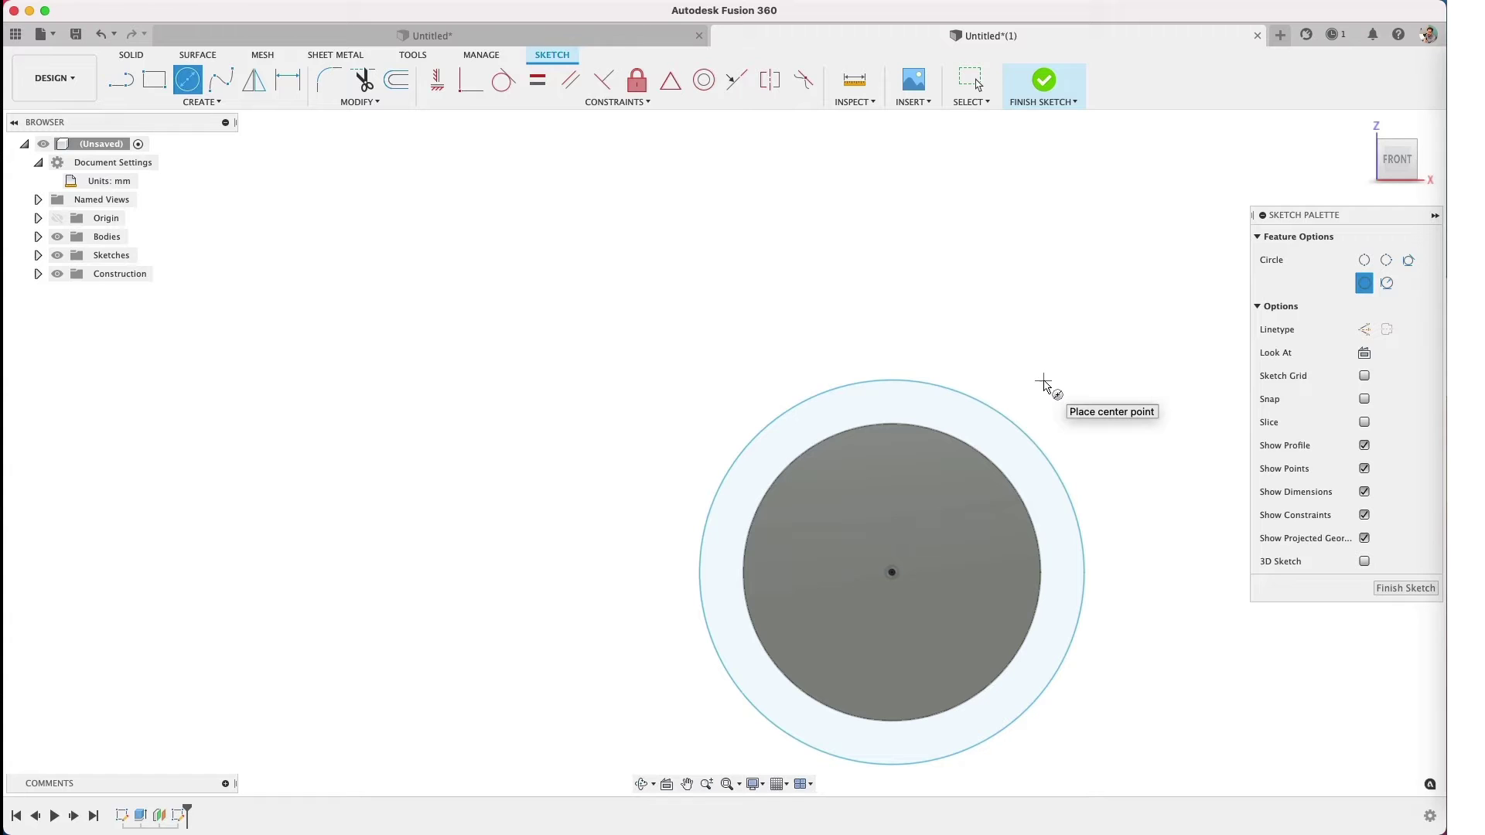
pyautogui.keyDown('shift'); pyautogui.moveTo(1041, 381); pyautogui.dragTo(998, 417, button='middle'); pyautogui.keyUp('shift')
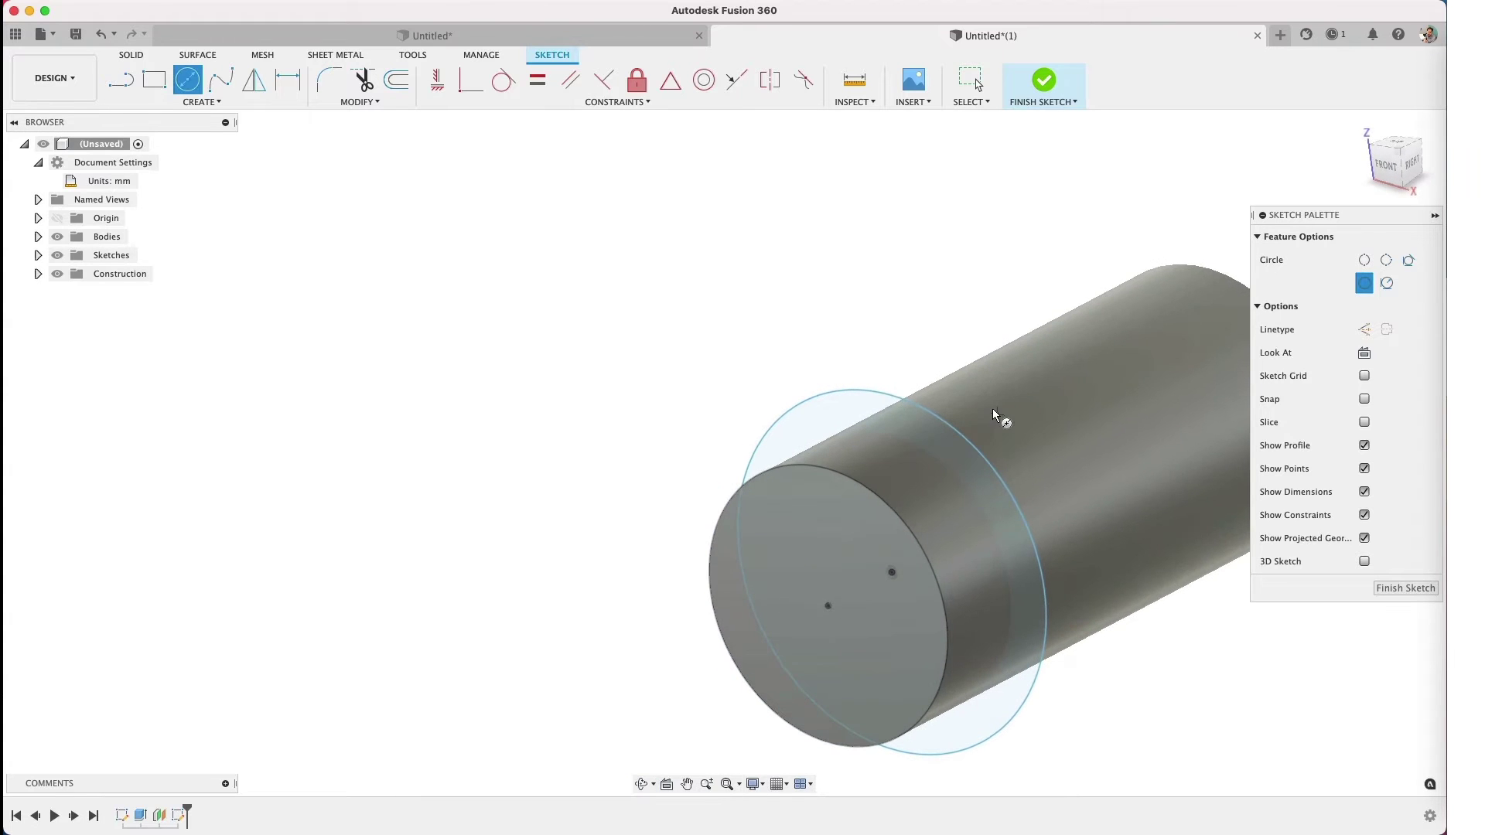
pyautogui.press('Escape')
# Step: Extrude that circle -10 mm back along the cylinder using the Join operation
pyautogui.click(929, 442)
pyautogui.press('e')
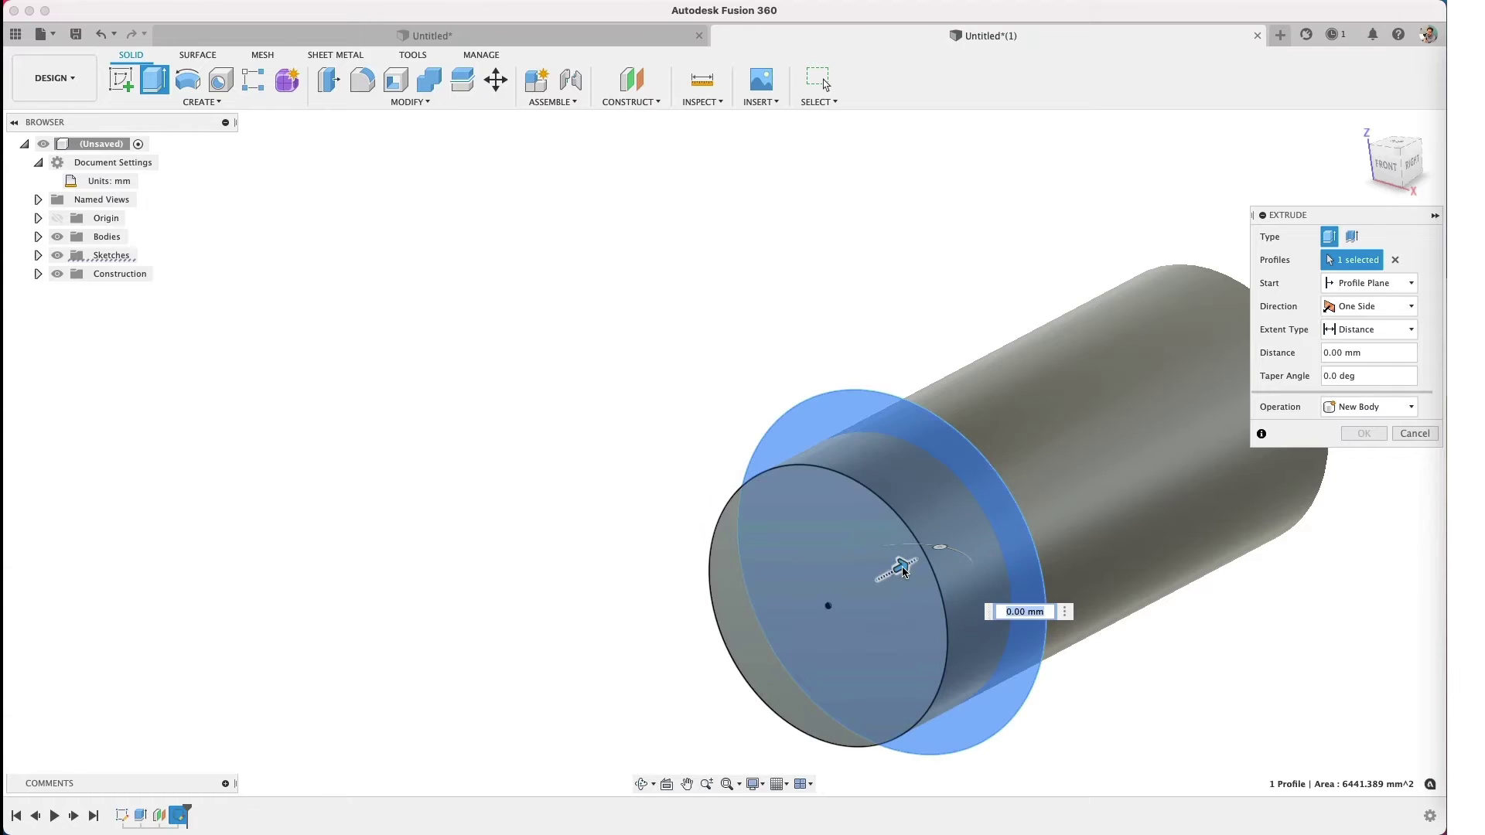
pyautogui.moveTo(902, 566); pyautogui.dragTo(877, 587)
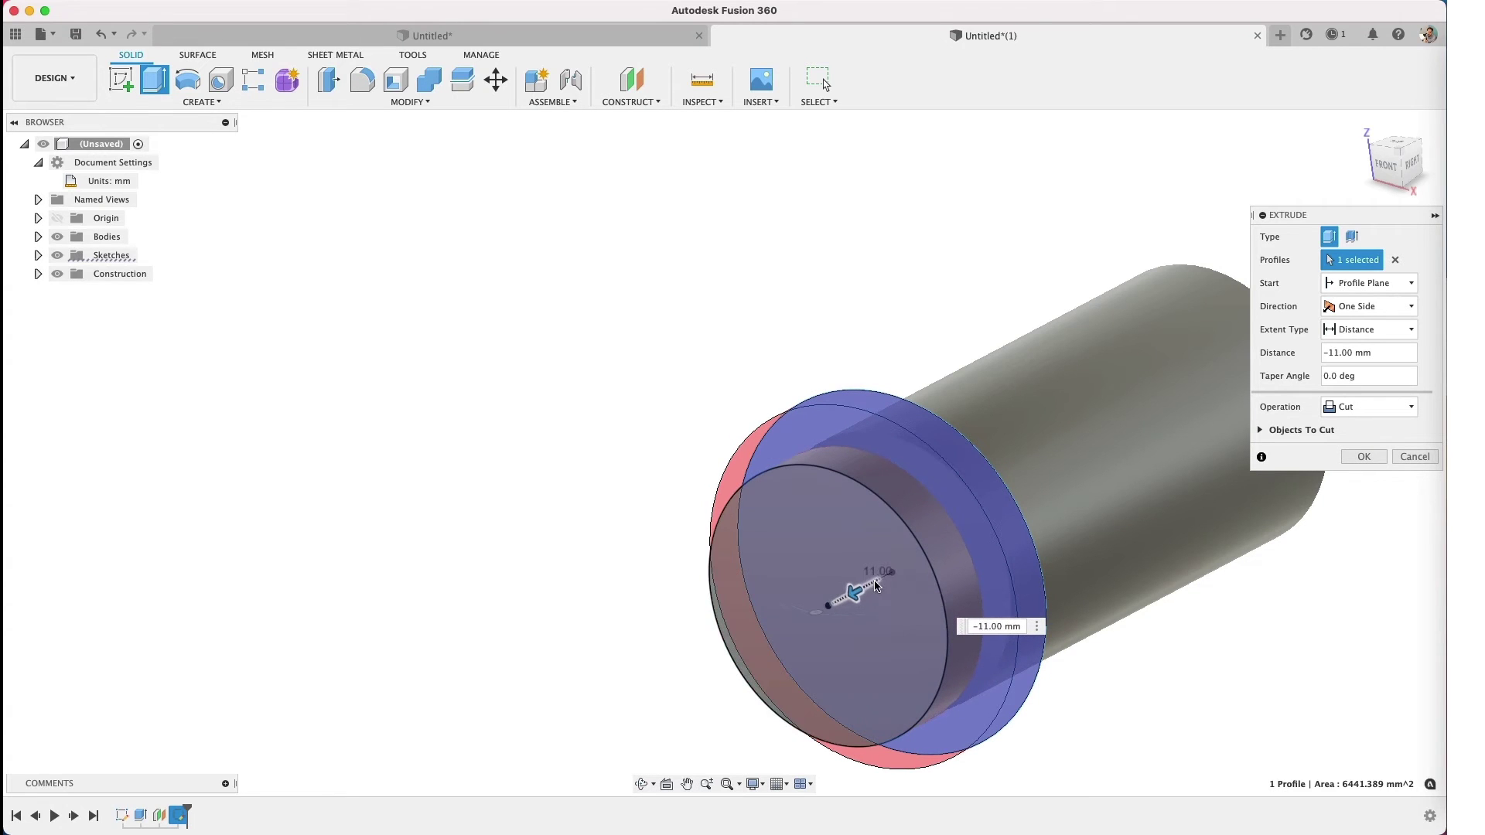
pyautogui.click(1353, 409)
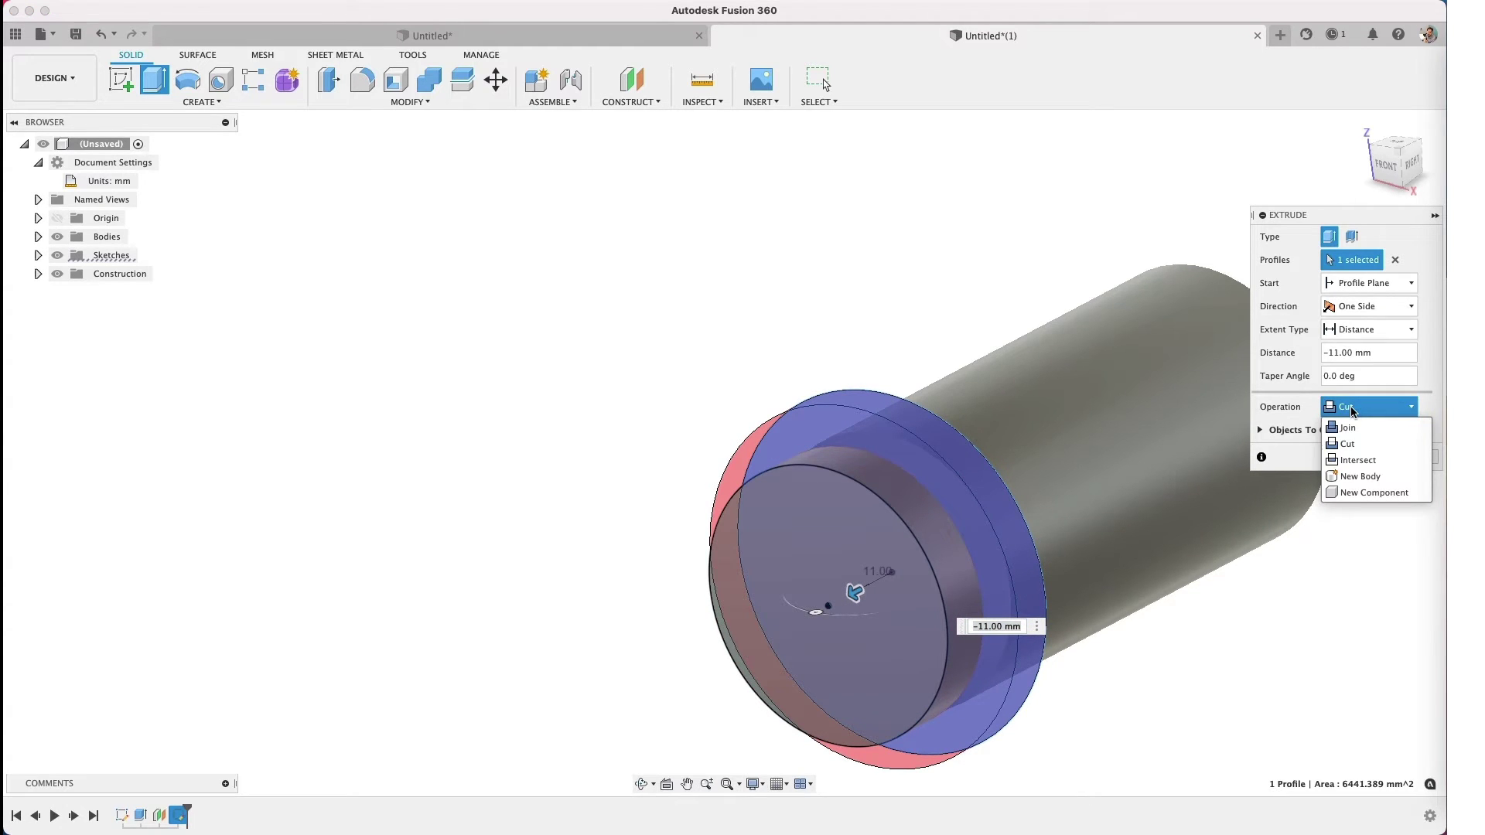
pyautogui.click(1350, 429)
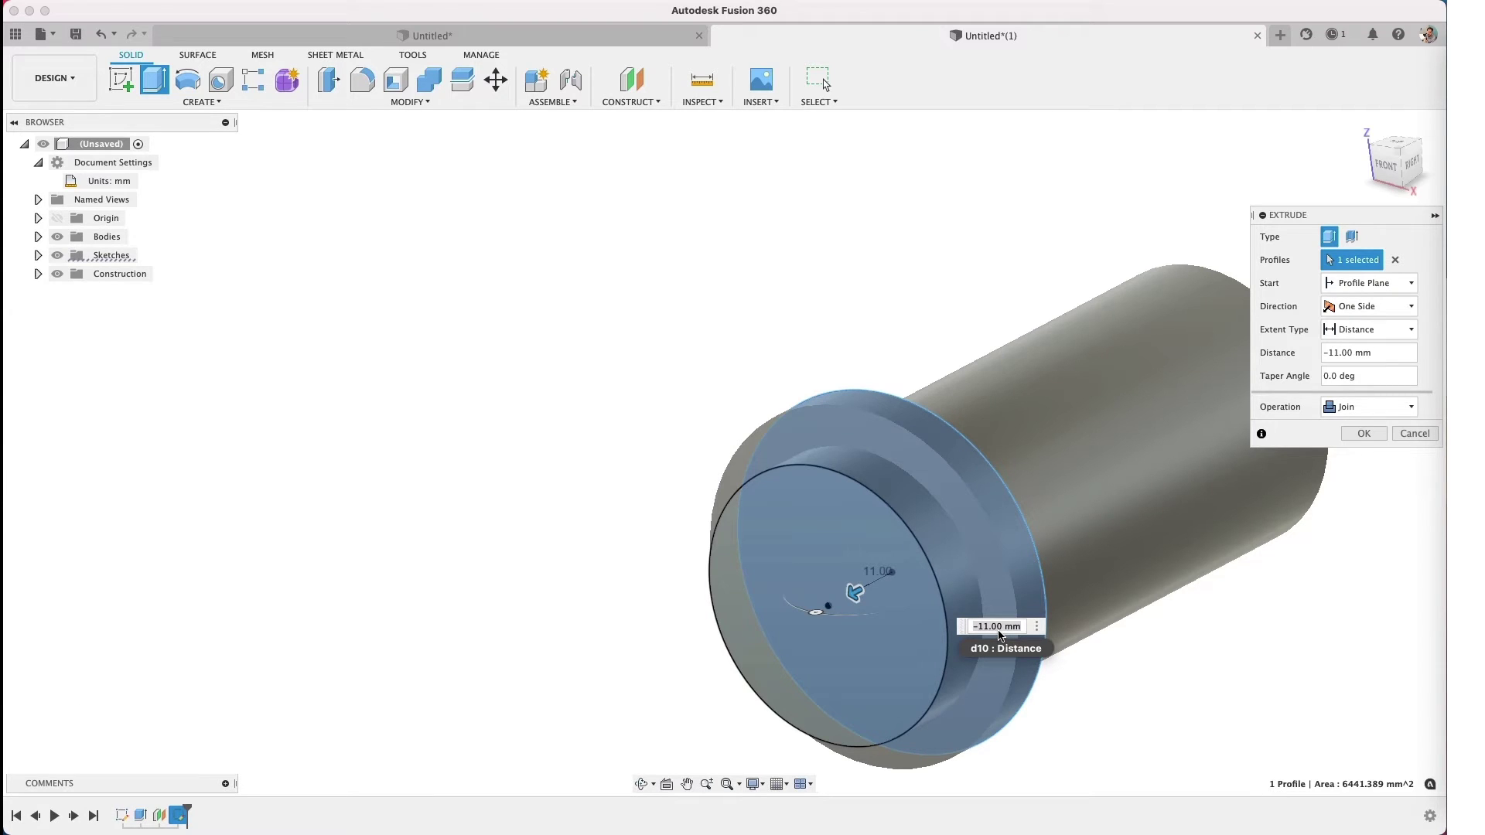
pyautogui.click(1367, 354)
pyautogui.write('-')
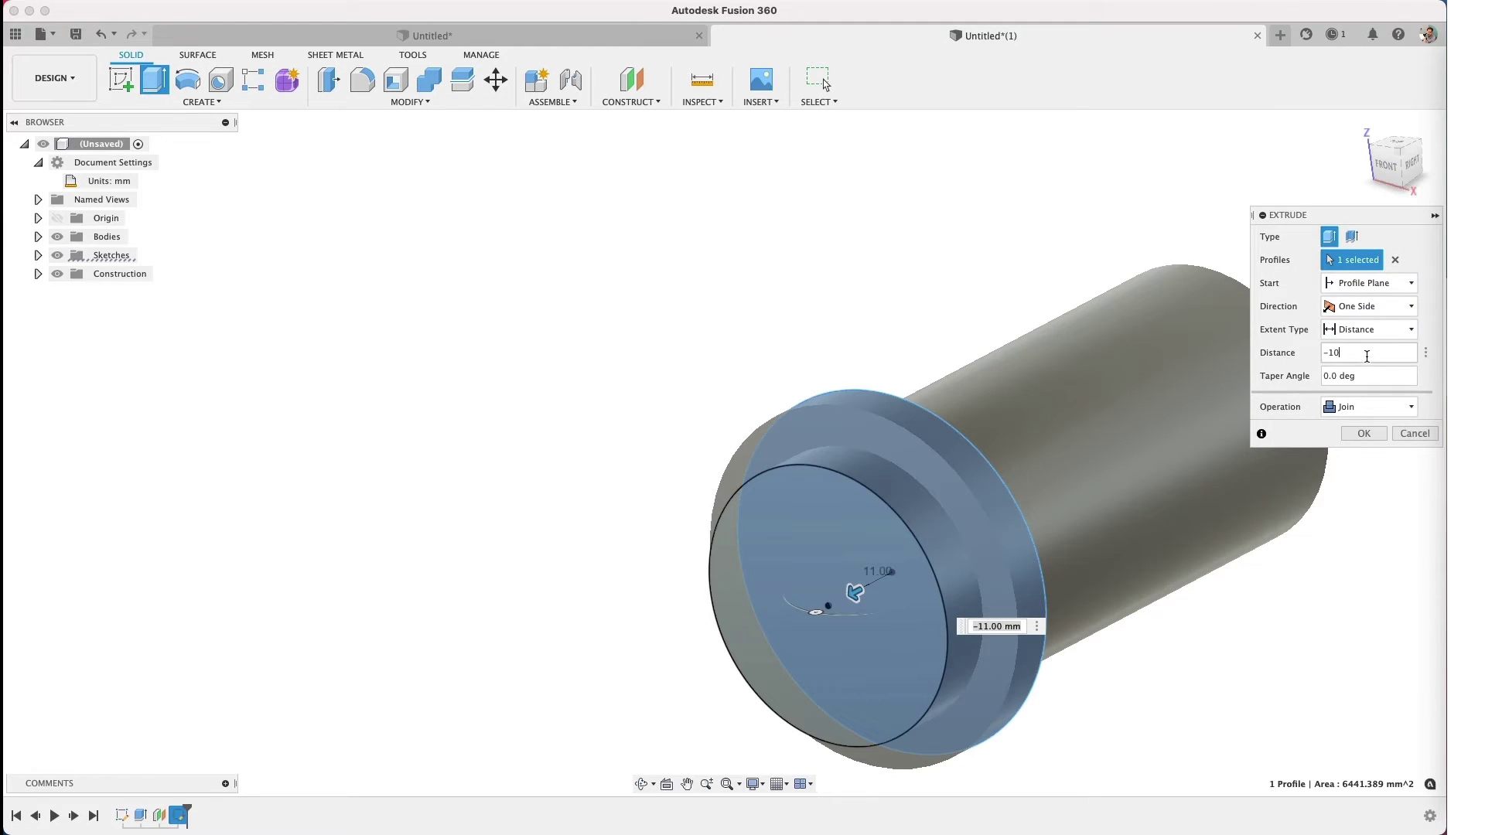
pyautogui.write('10')
pyautogui.press('Return')
# Step: Recheck Plane1's settings, keeping its 25 mm offset
pyautogui.scroll(-3, 1074, 332)
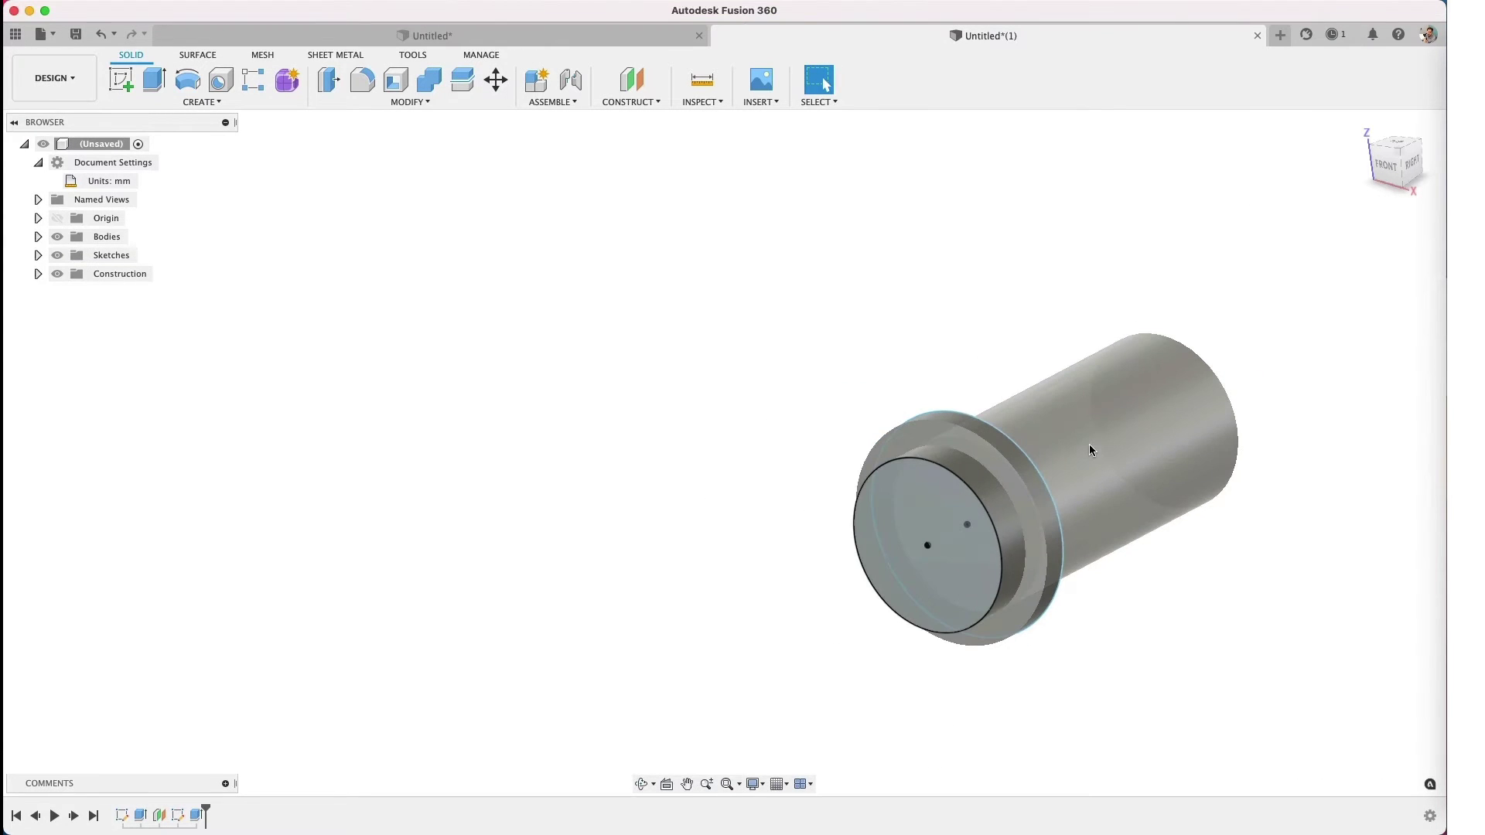
pyautogui.scroll(4, 1097, 463)
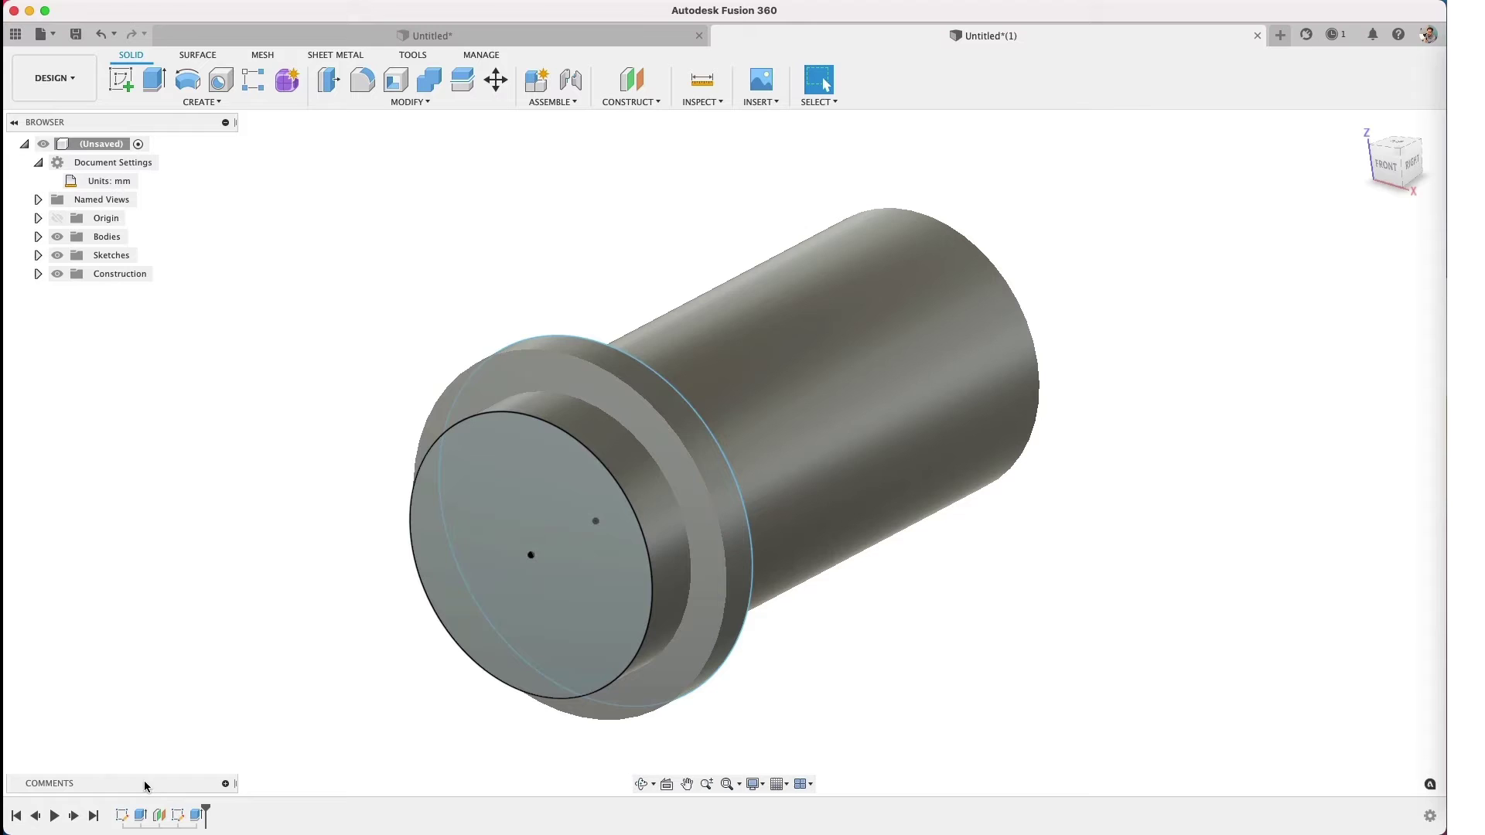
pyautogui.doubleClick(158, 817)
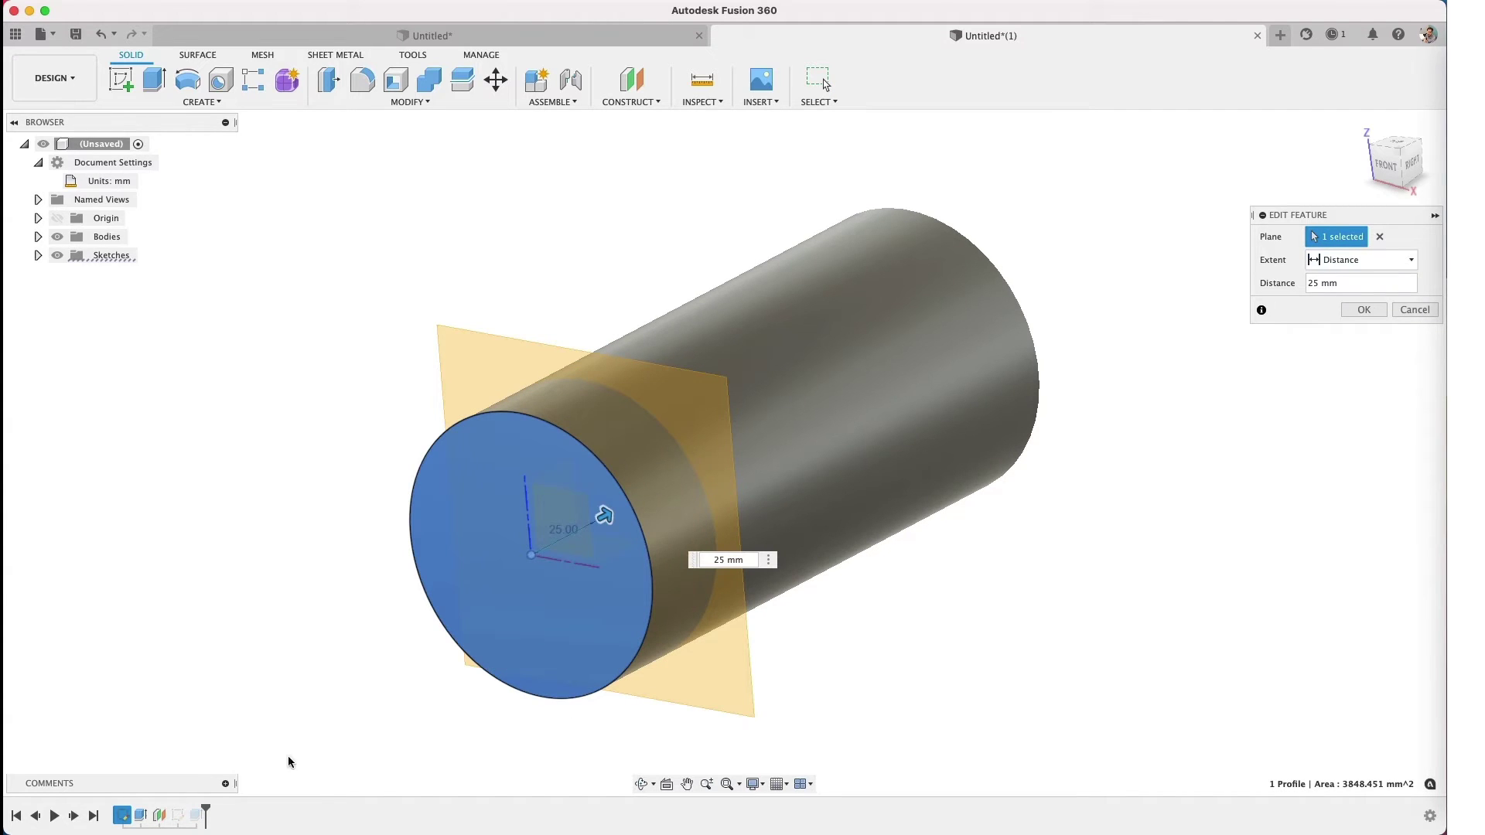
pyautogui.press('Return')
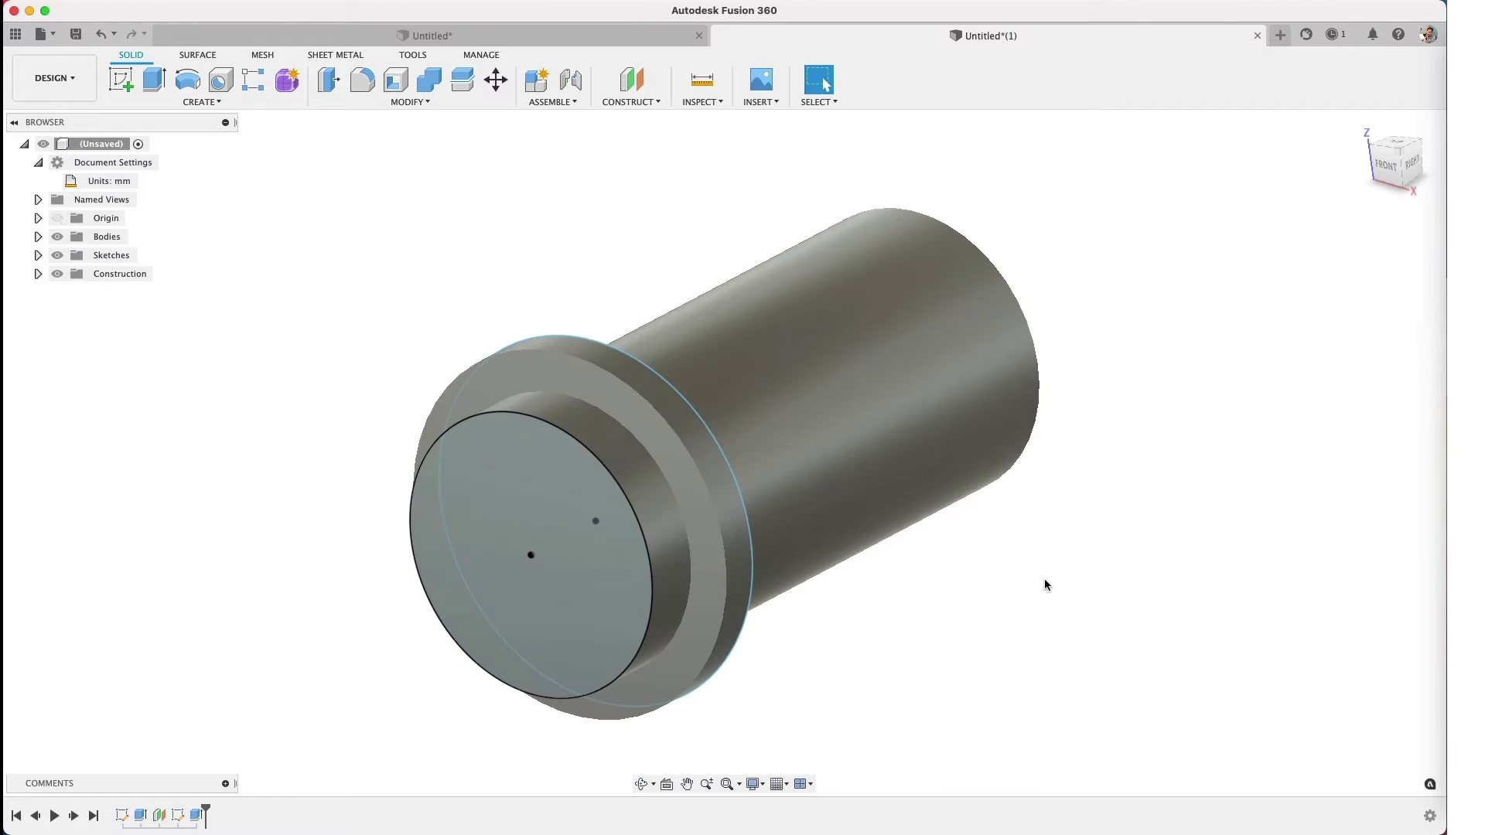
pyautogui.keyDown('shift'); pyautogui.moveTo(907, 551); pyautogui.dragTo(921, 325, button='middle'); pyautogui.keyUp('shift')
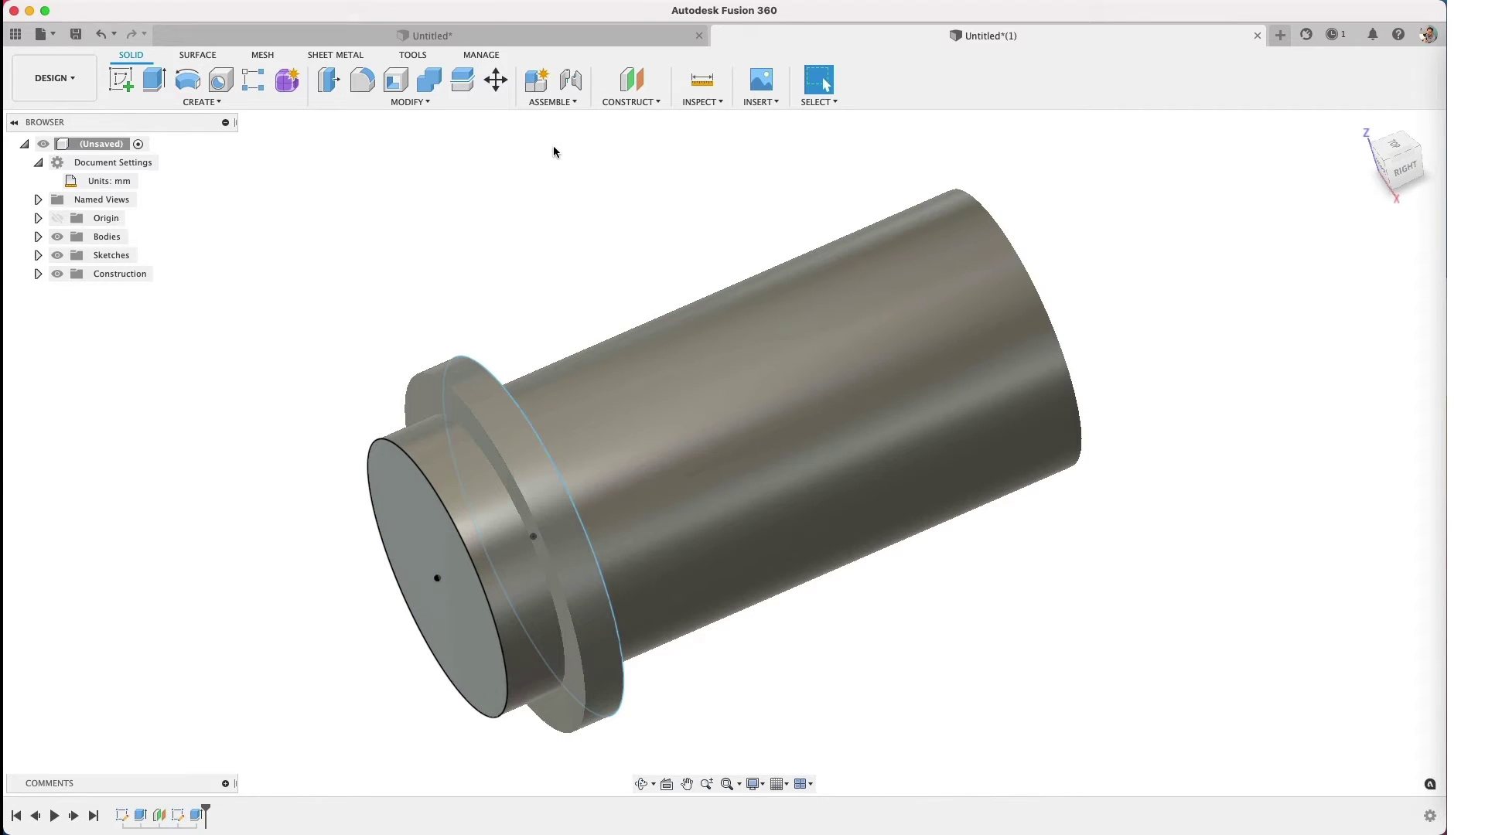
# Step: Add Plane2, offset -25 mm from the pipe's far end face
pyautogui.click(612, 104)
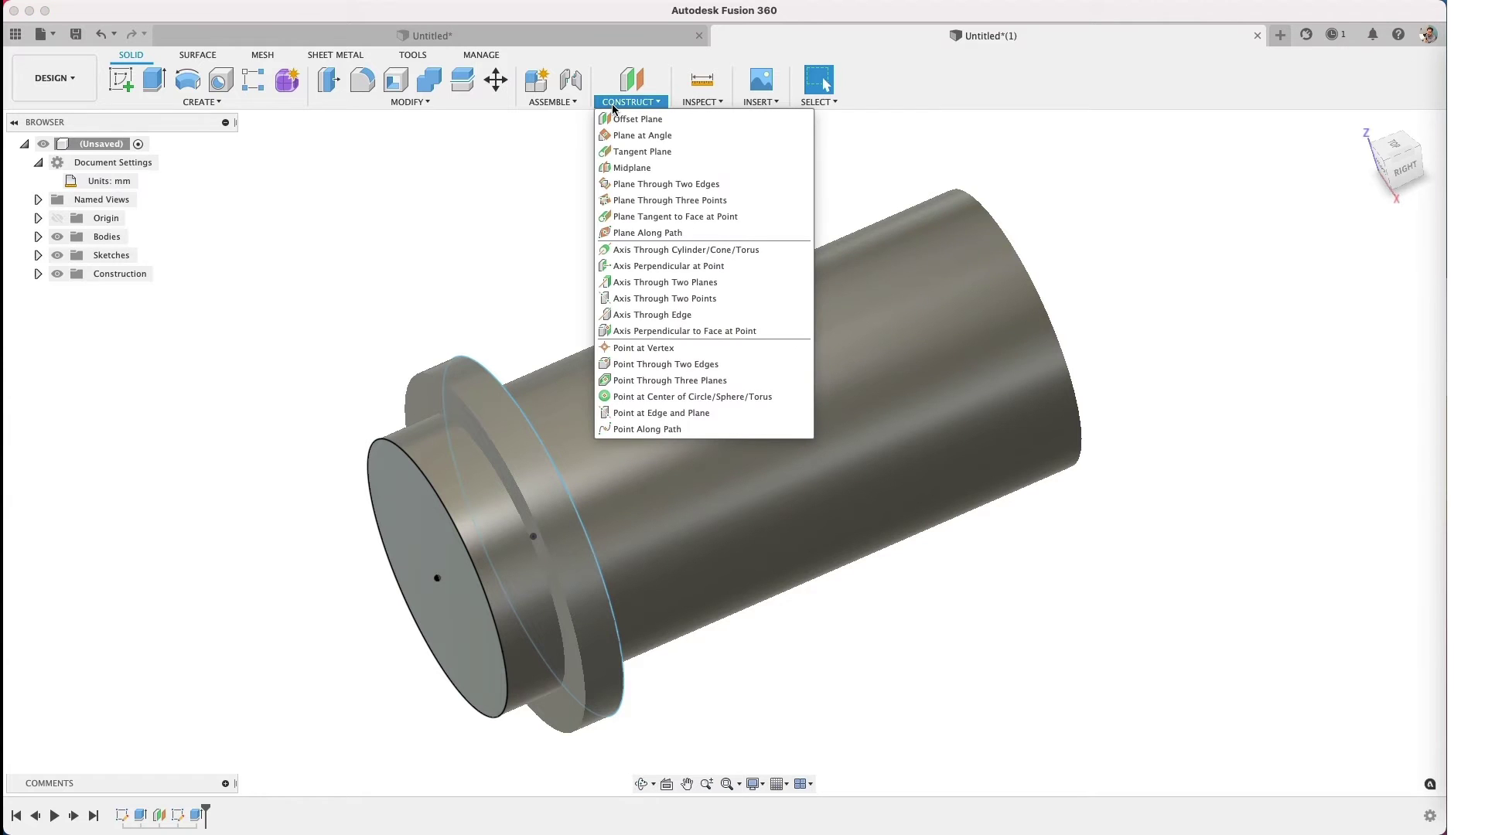
pyautogui.click(623, 119)
pyautogui.keyDown('shift'); pyautogui.moveTo(1194, 293); pyautogui.dragTo(1093, 374, button='middle'); pyautogui.keyUp('shift')
pyautogui.click(984, 443)
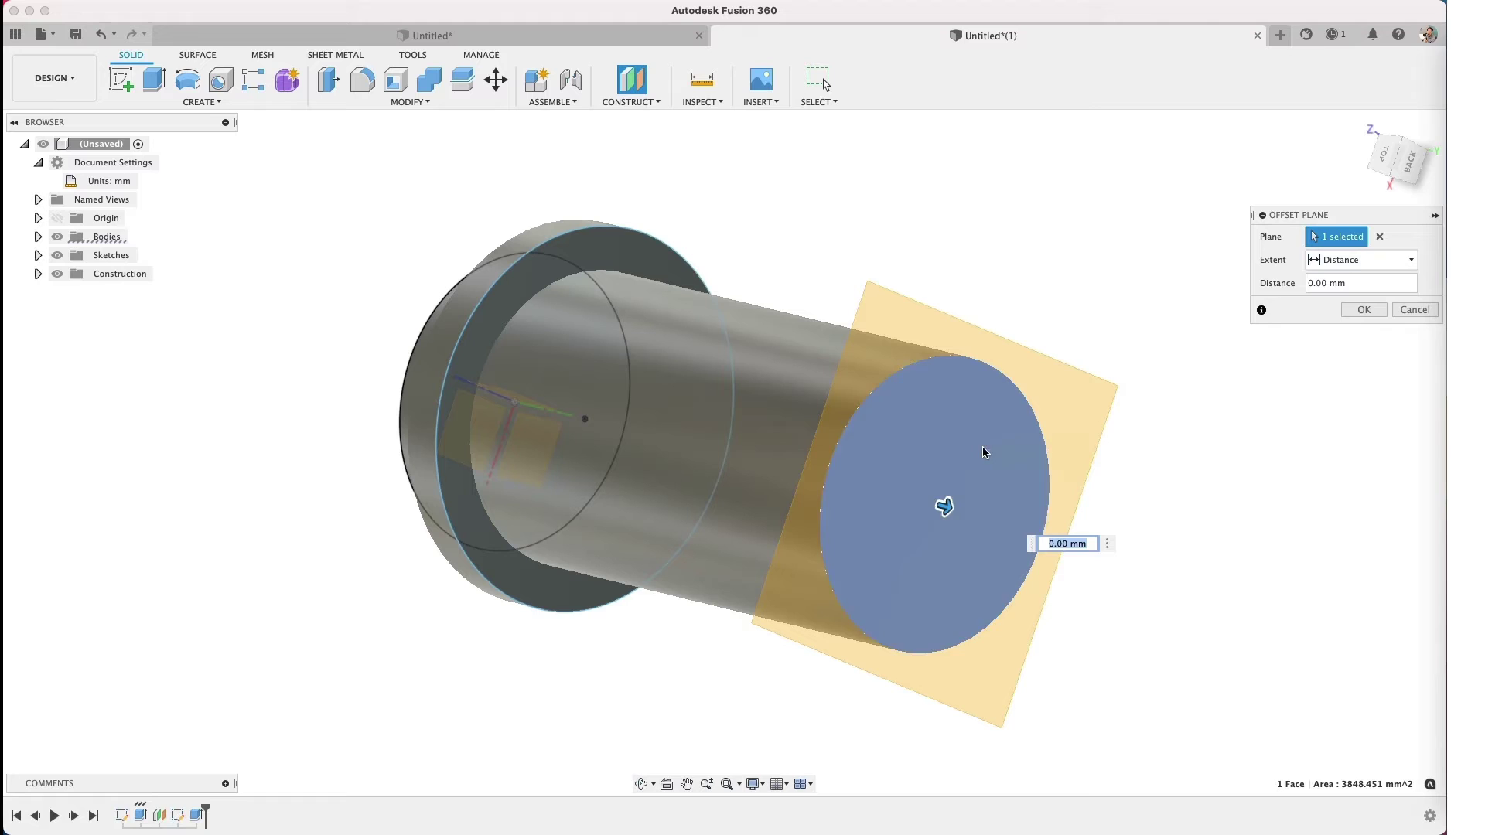
pyautogui.moveTo(945, 504); pyautogui.dragTo(885, 504)
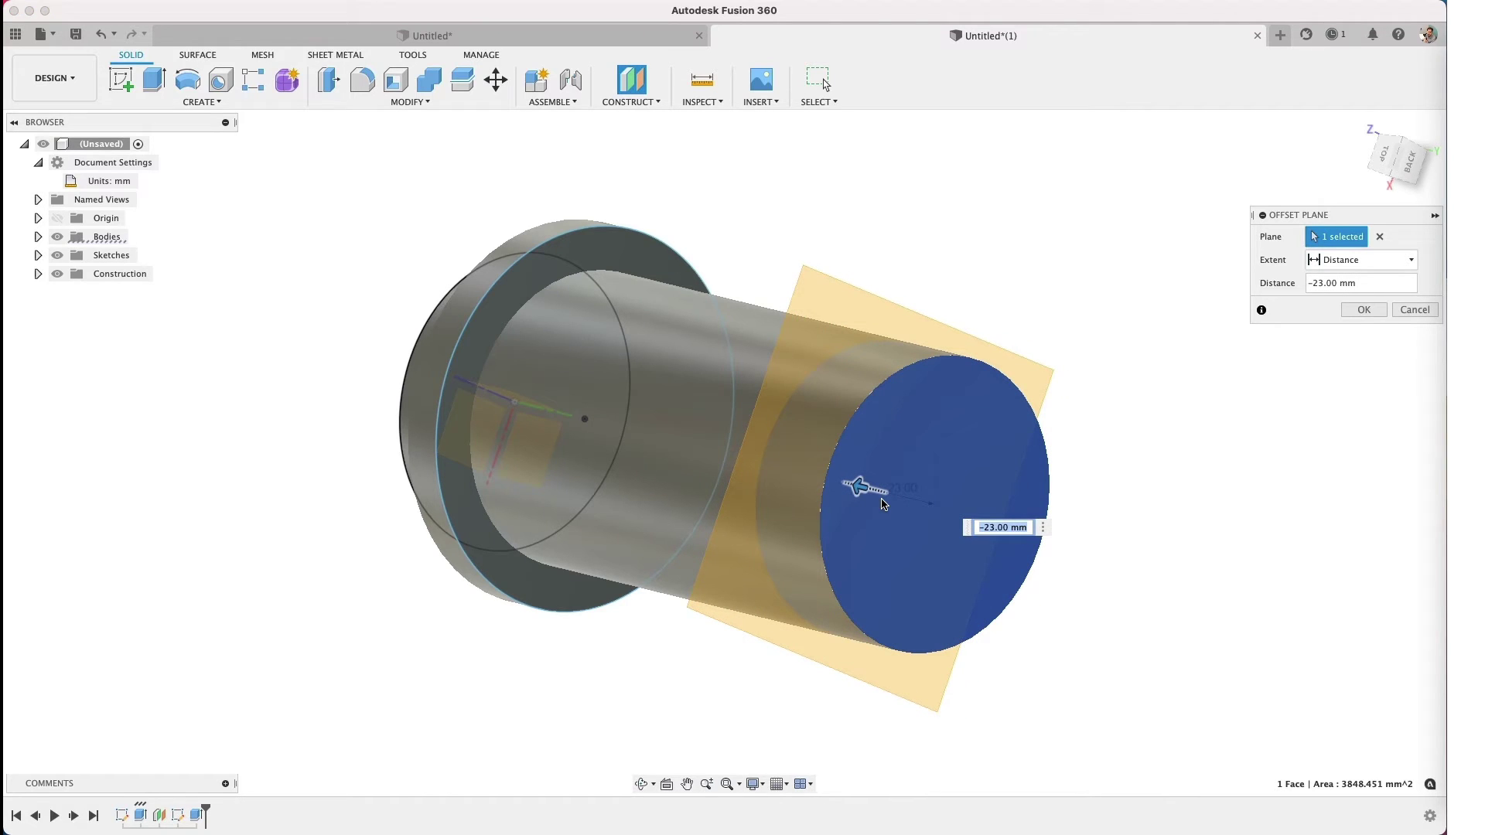
pyautogui.write('-25')
pyautogui.press('Return')
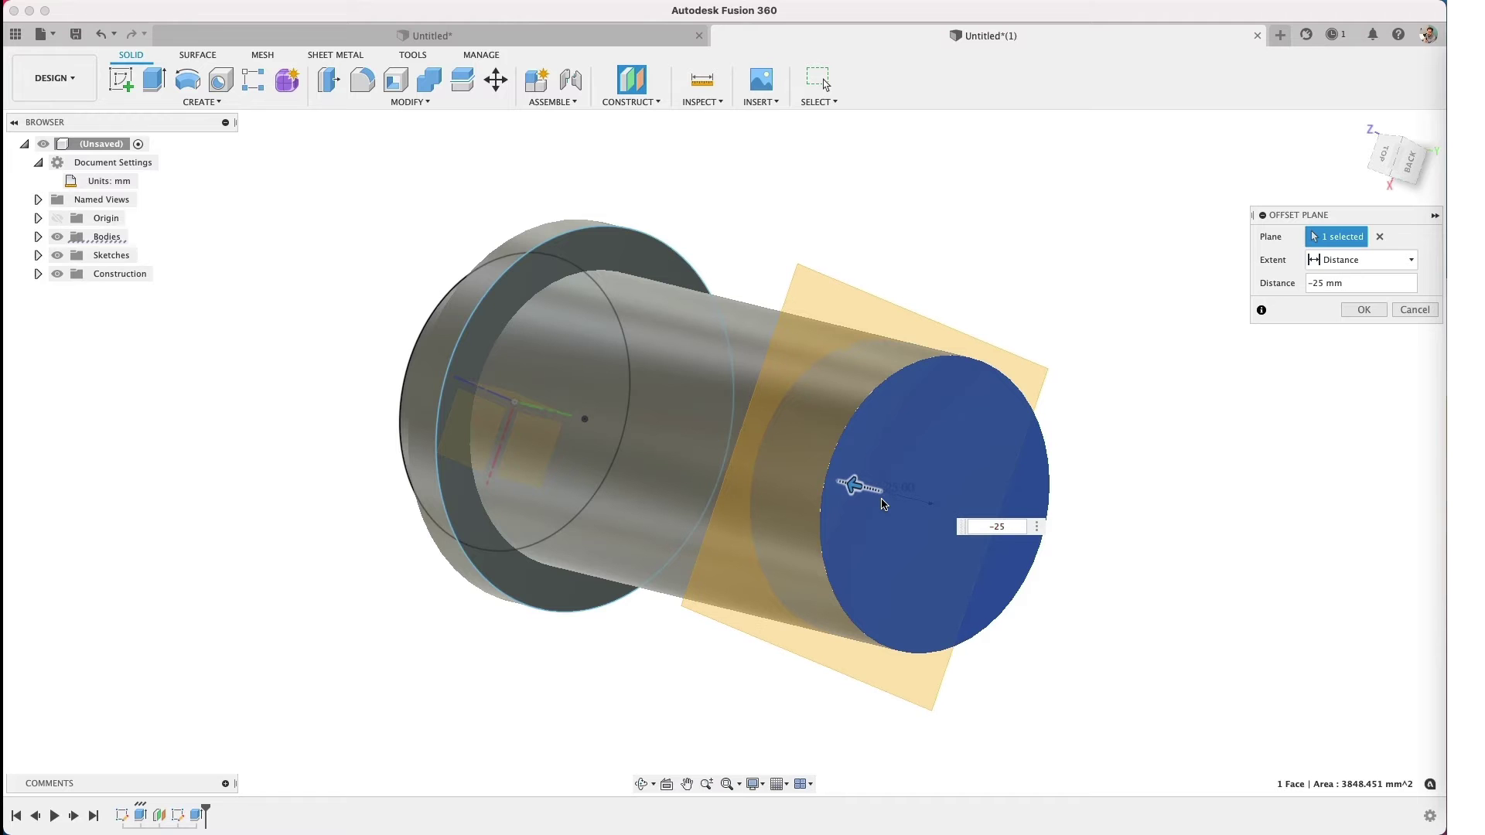
pyautogui.press('Return')
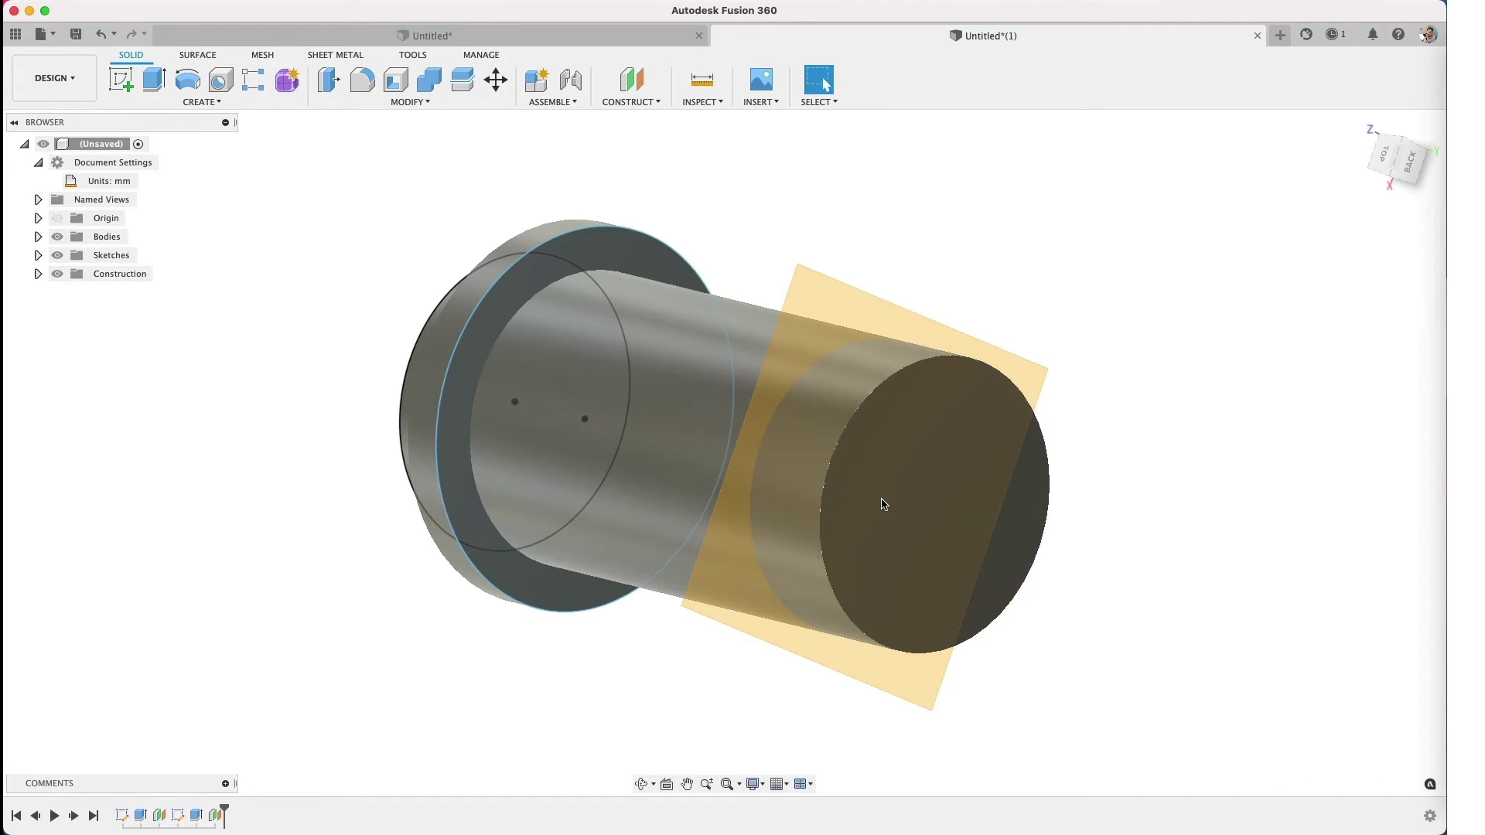
pyautogui.moveTo(883, 504)
pyautogui.keyDown('shift'); pyautogui.mouseDown(button='middle')
pyautogui.moveTo(931, 499)
pyautogui.moveTo(919, 426)
pyautogui.moveTo(962, 285)
pyautogui.mouseUp(button='middle'); pyautogui.keyUp('shift')
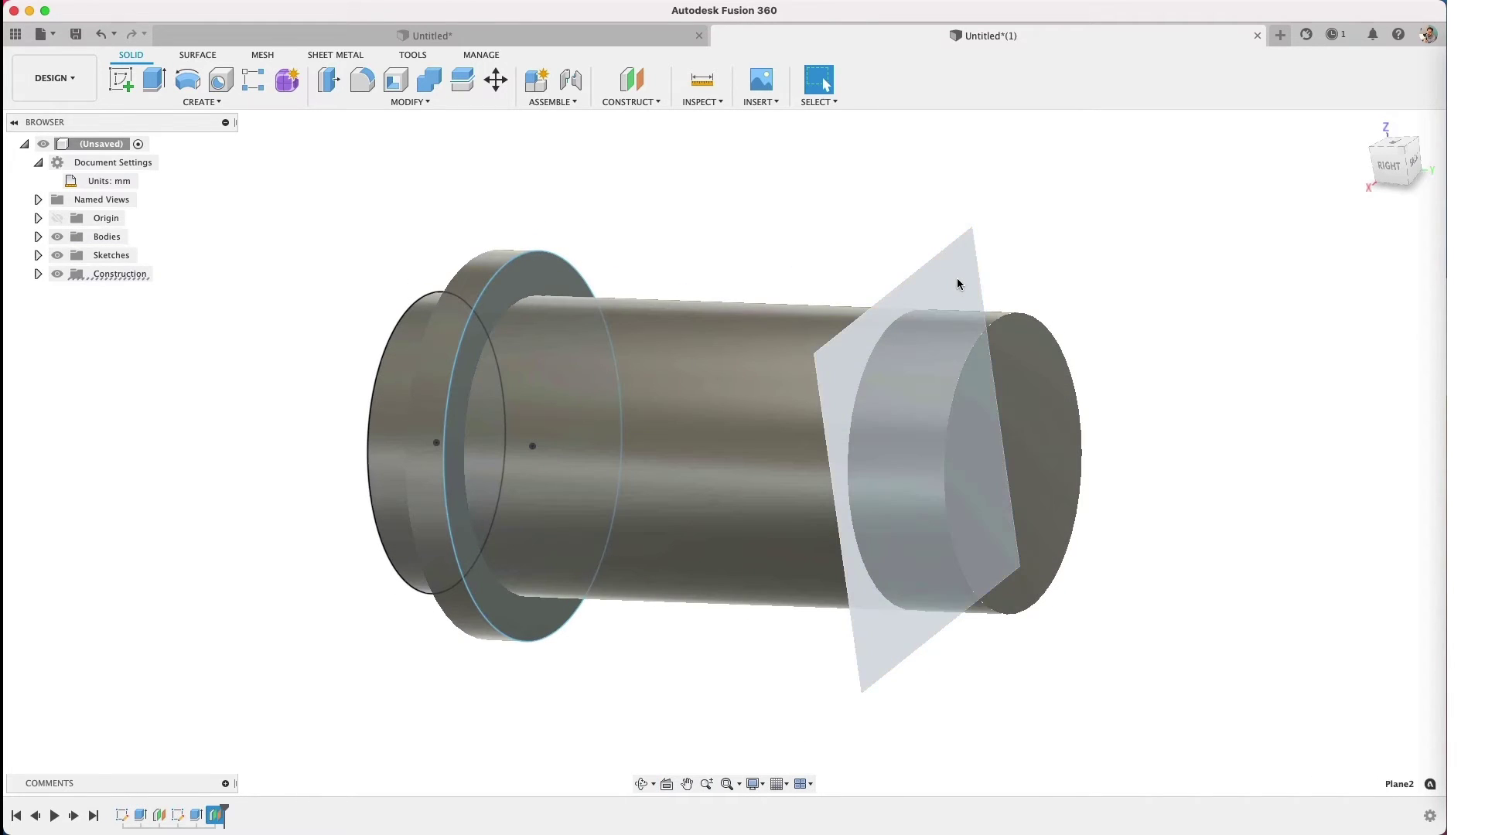
# Step: On Plane2, sketch a circle centred on the pipe axis, dimensioned to about 133 mm
pyautogui.click(962, 285)
pyautogui.click(109, 72)
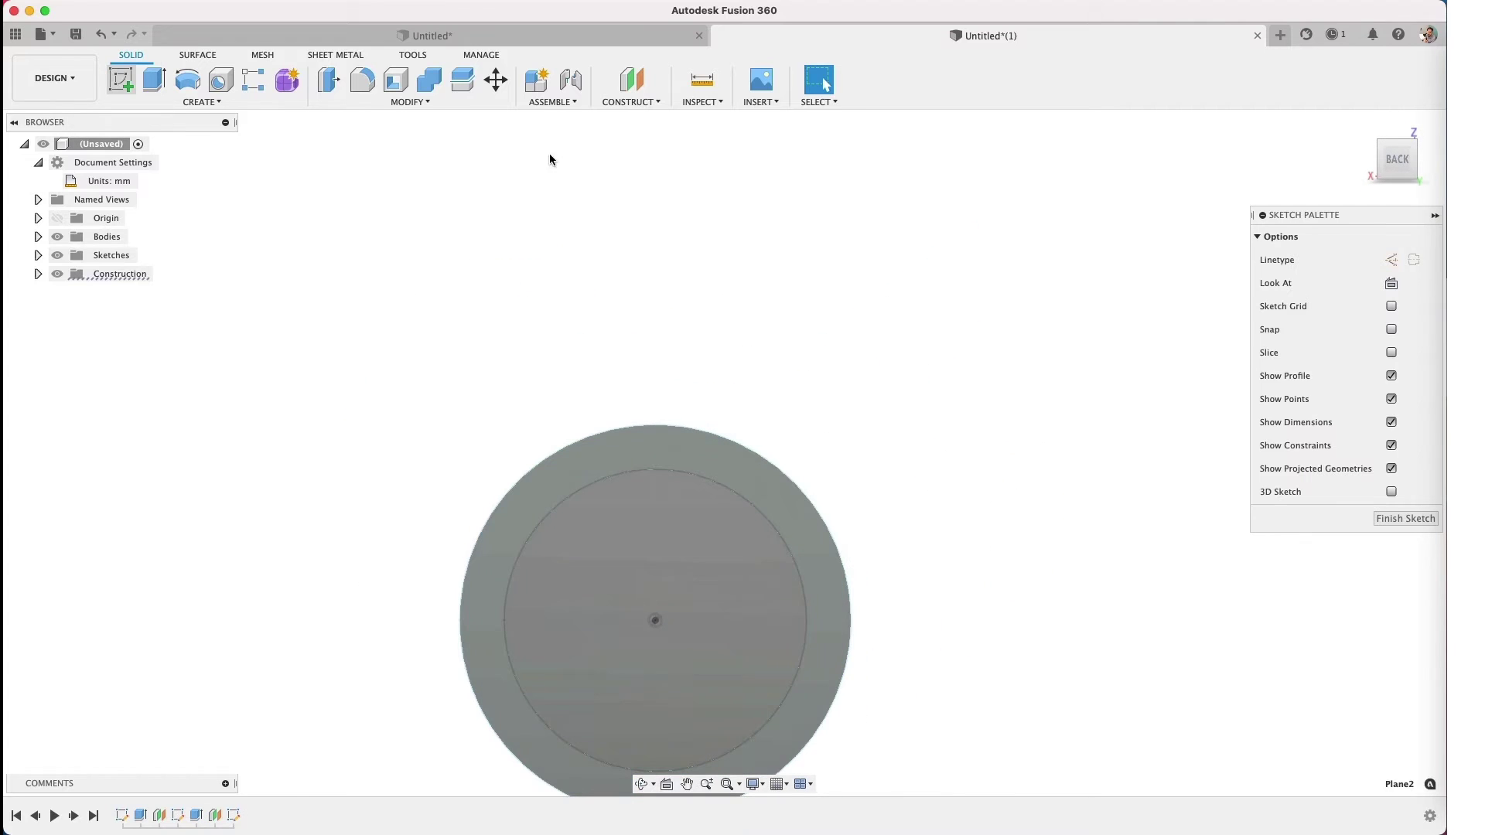
pyautogui.click(194, 78)
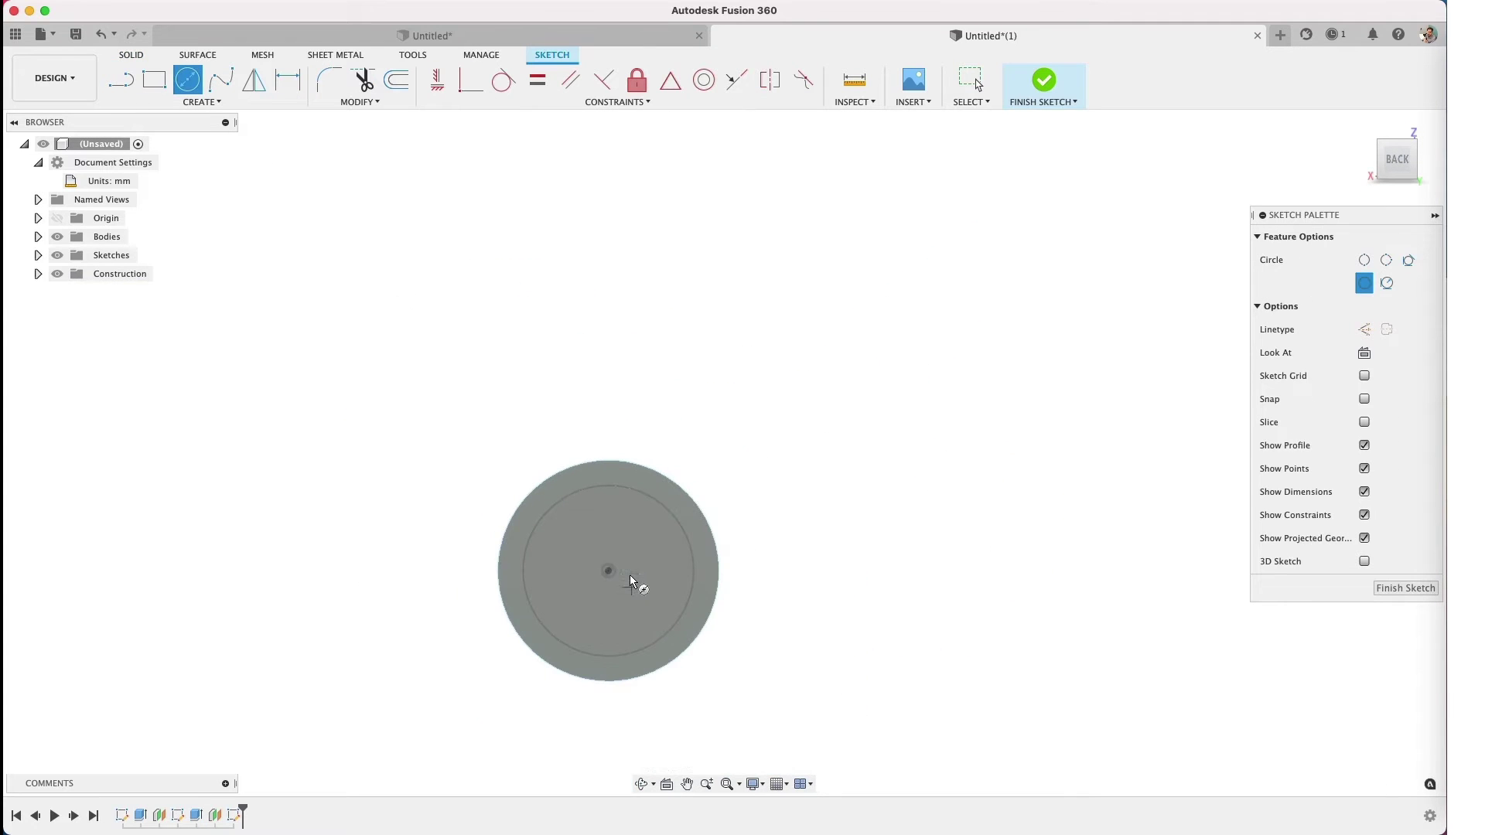
pyautogui.click(609, 572)
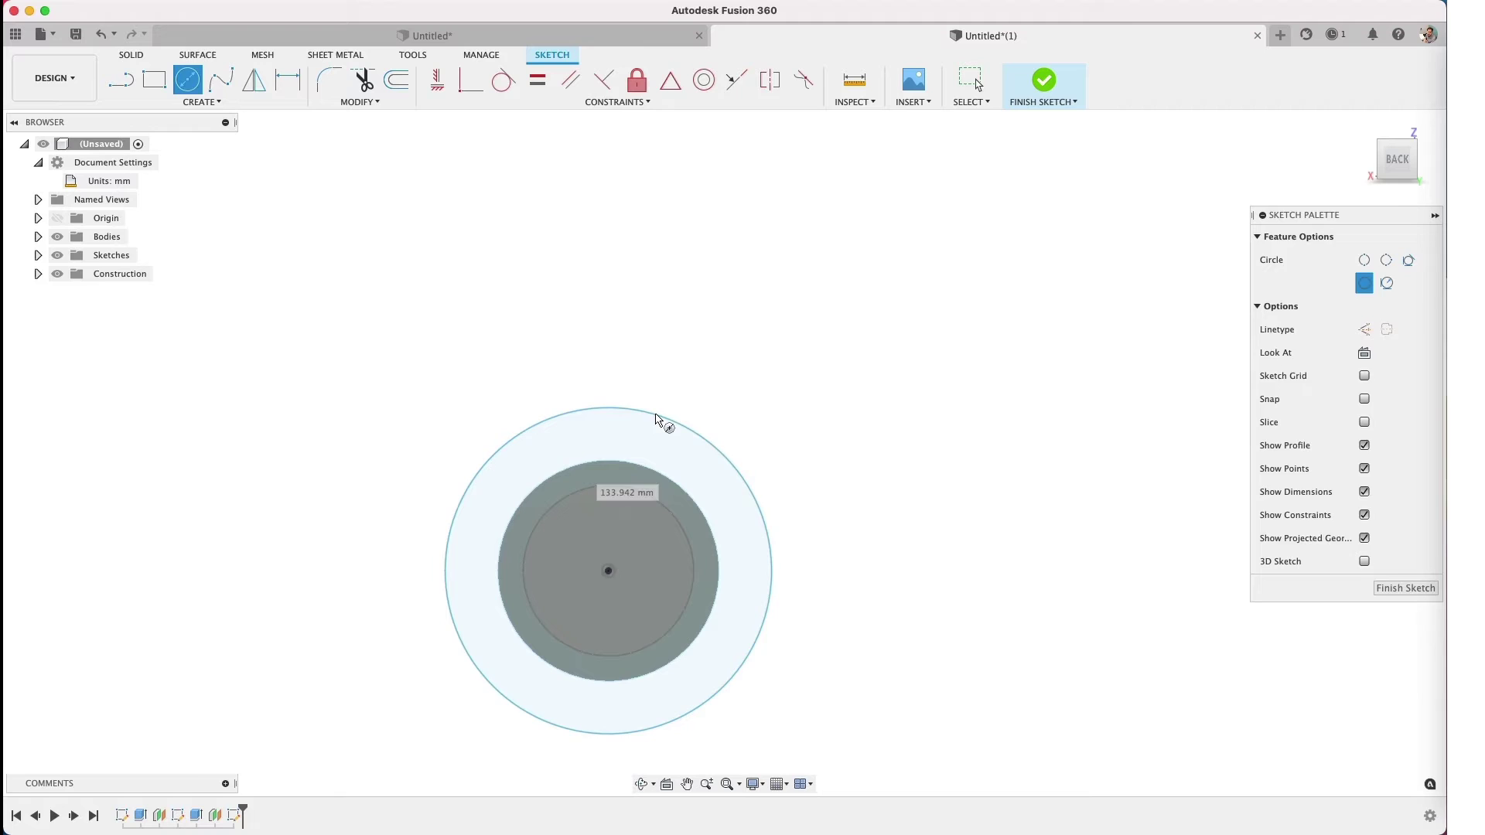
pyautogui.click(707, 436)
pyautogui.press('d')
pyautogui.click(707, 435)
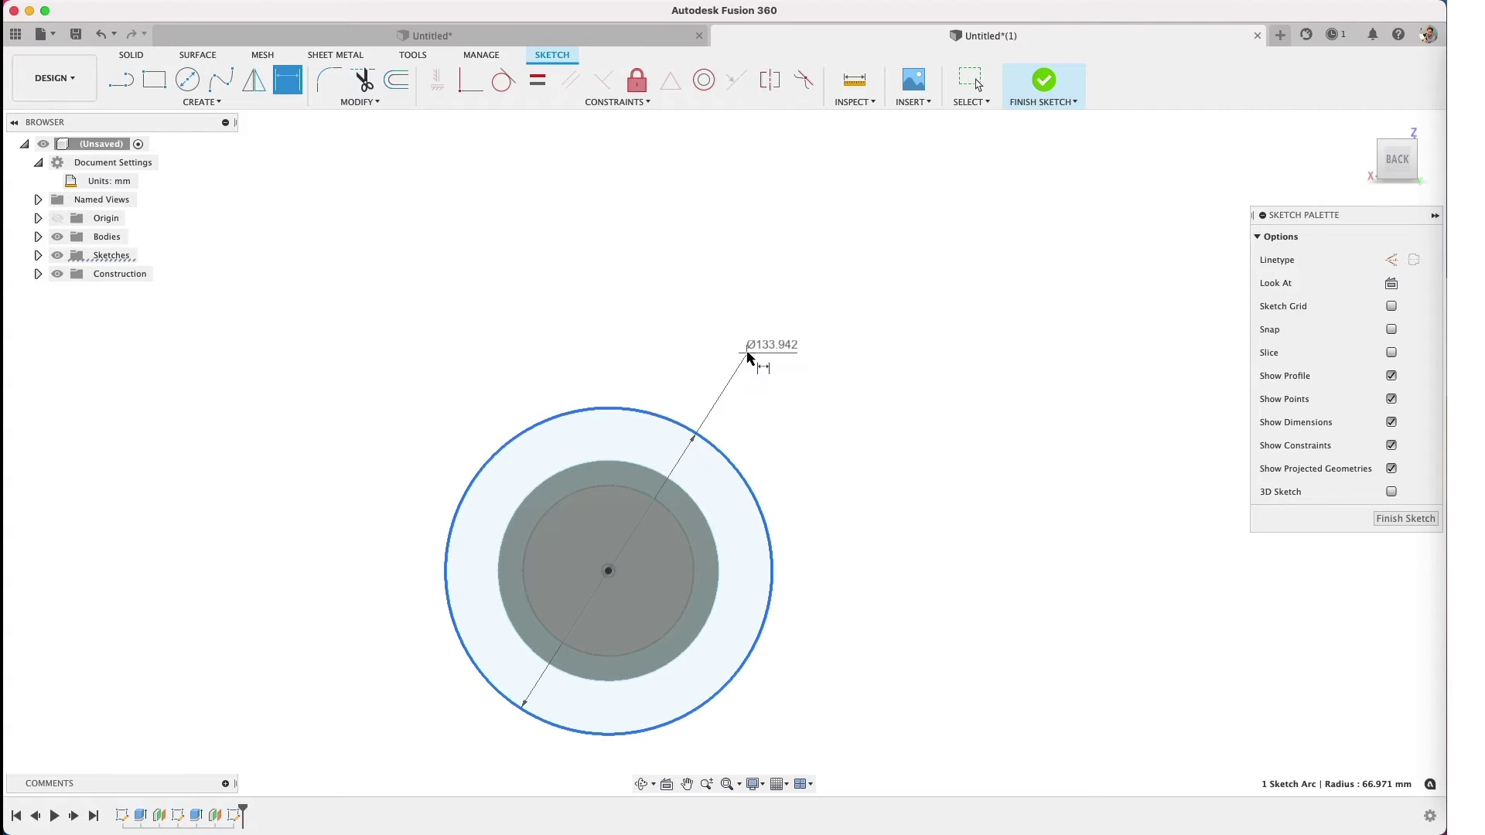
pyautogui.click(749, 357)
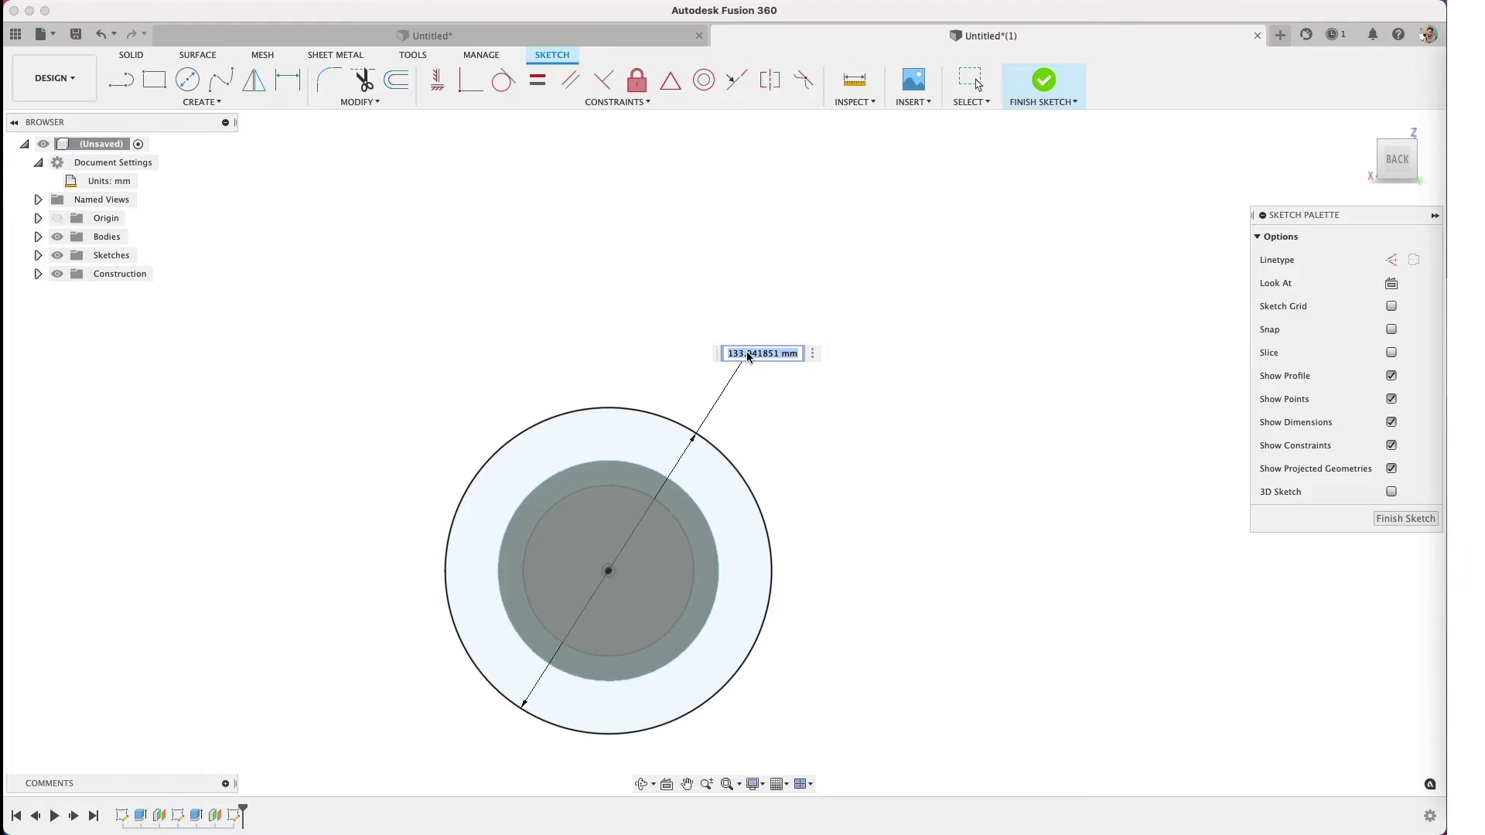
pyautogui.press('Return')
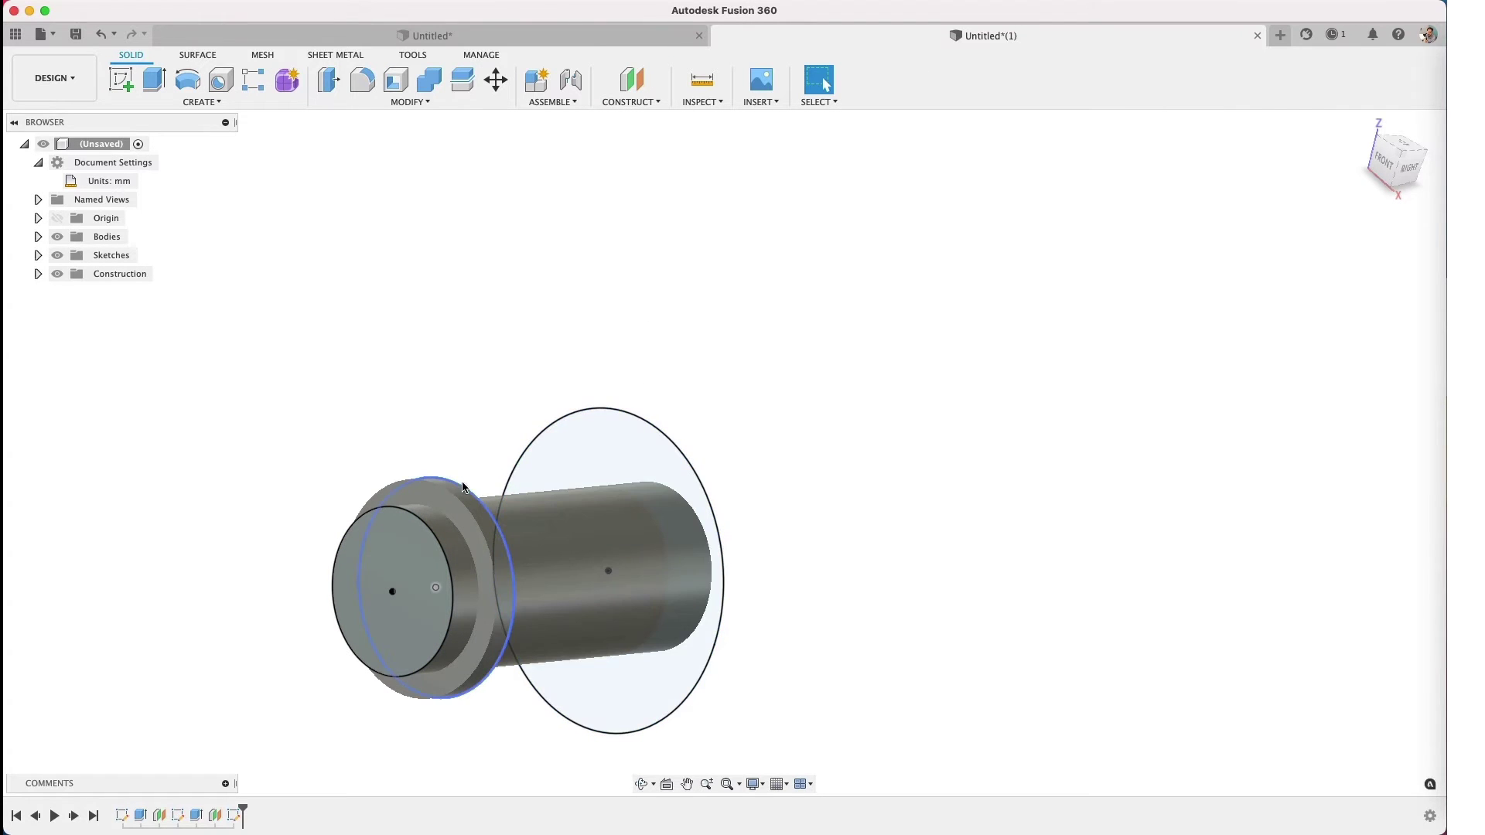
# Step: Reopen Sketch2 from the timeline and dimension its outer circle to 95 mm diameter
pyautogui.click(421, 493)
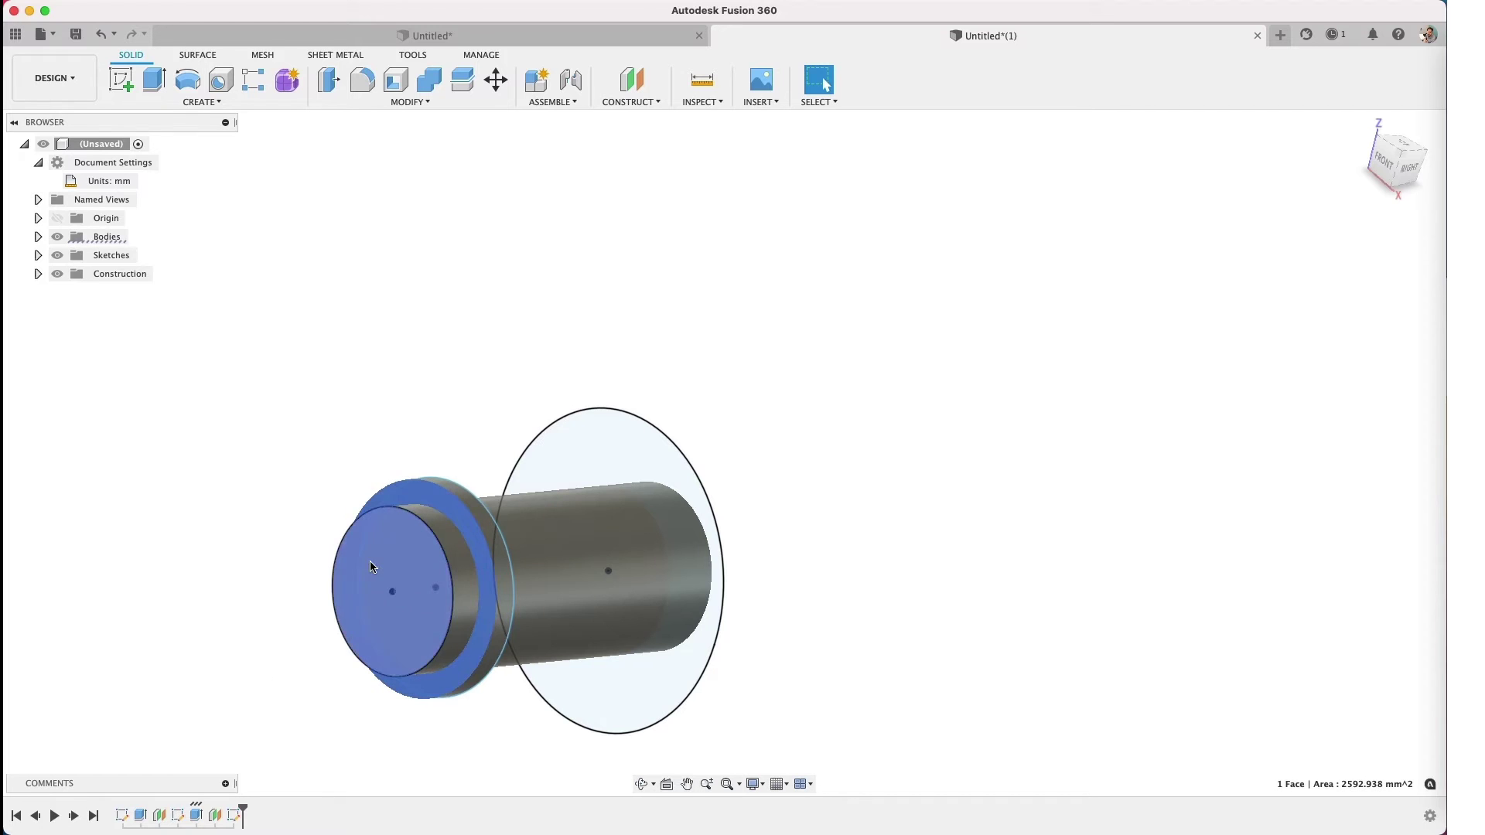
pyautogui.click(177, 818)
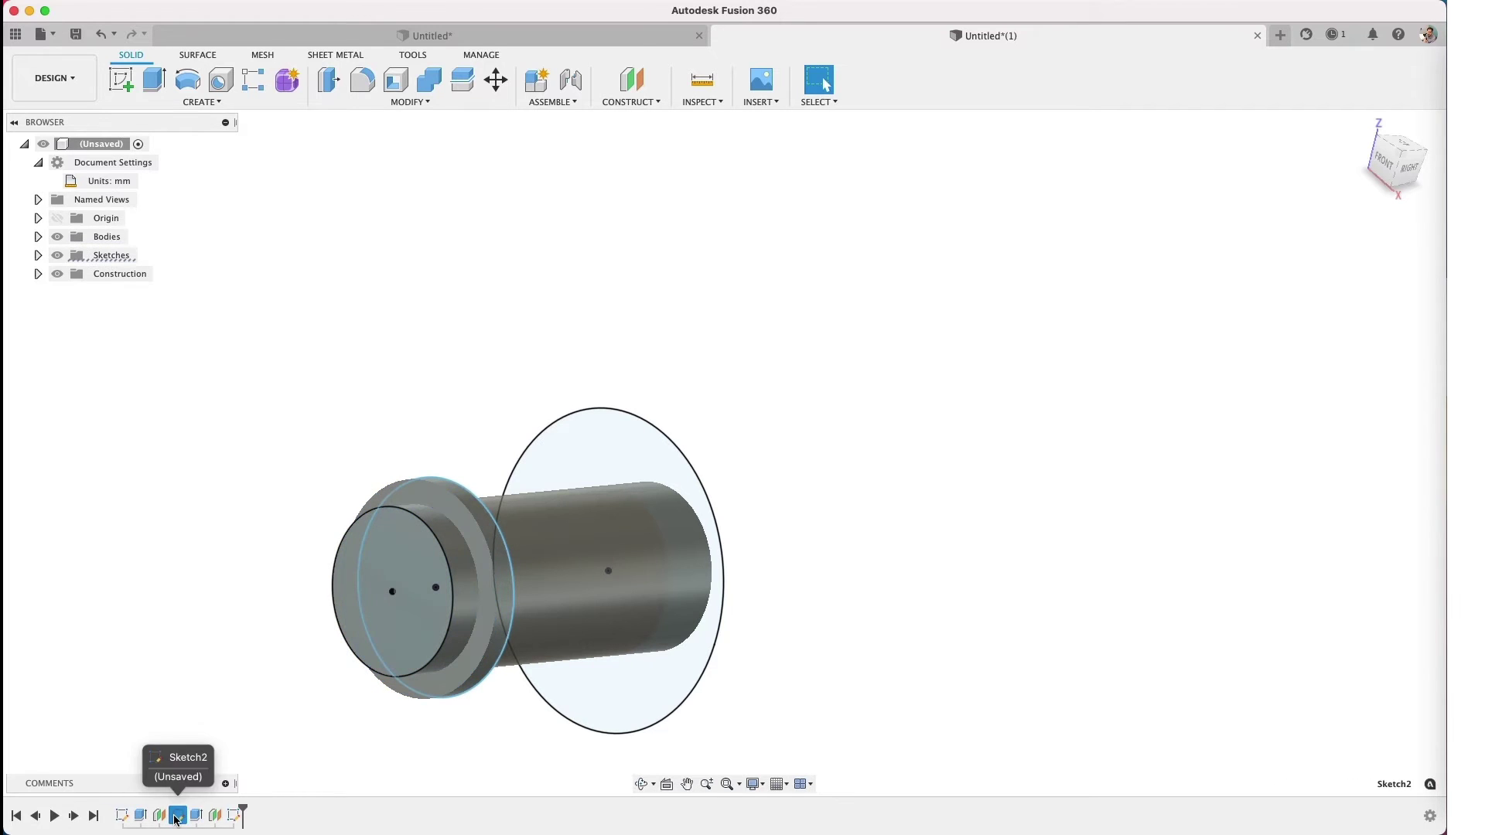
pyautogui.rightClick(176, 820)
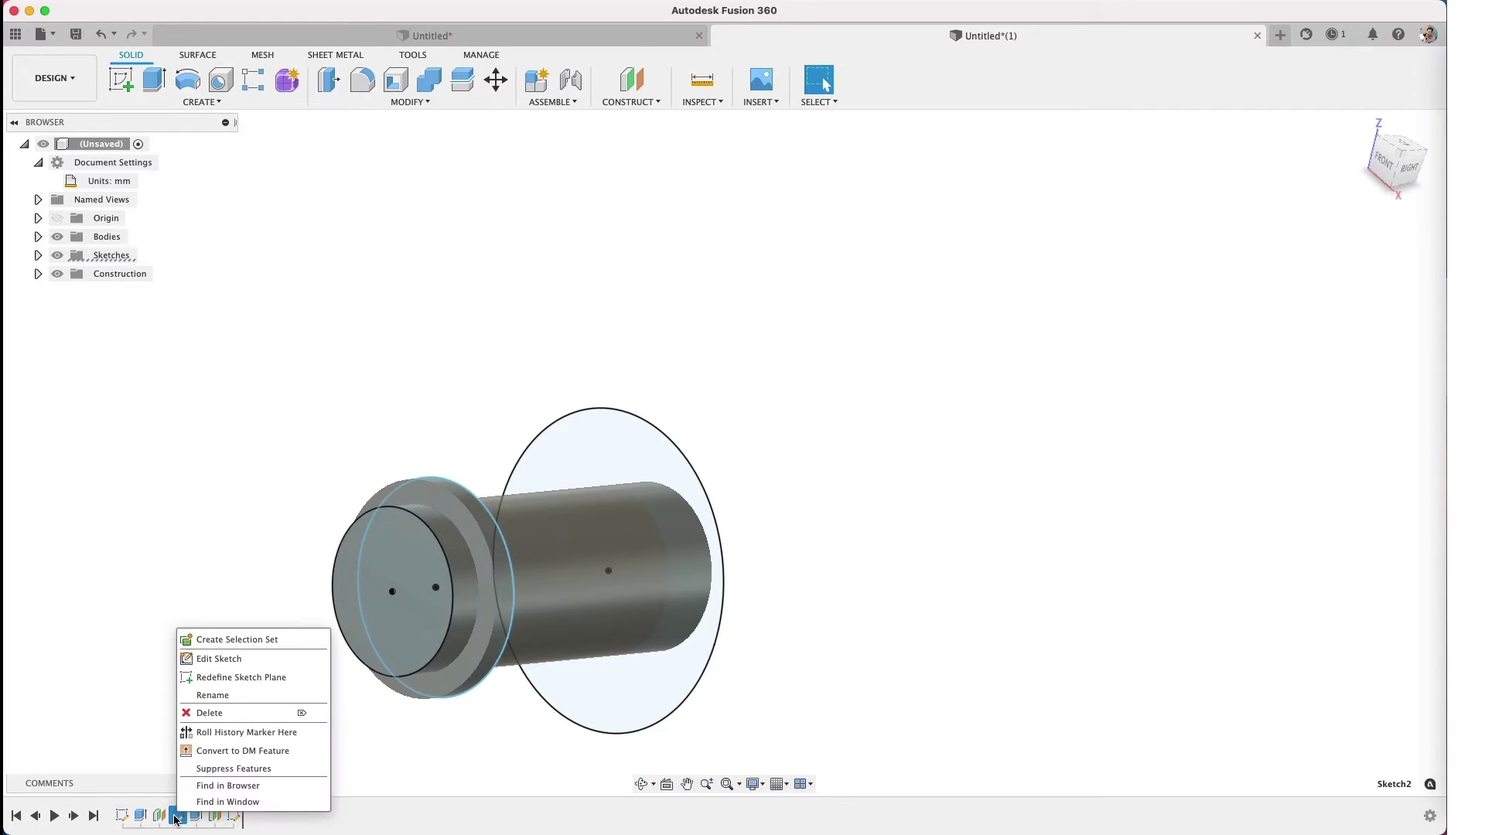
pyautogui.click(205, 660)
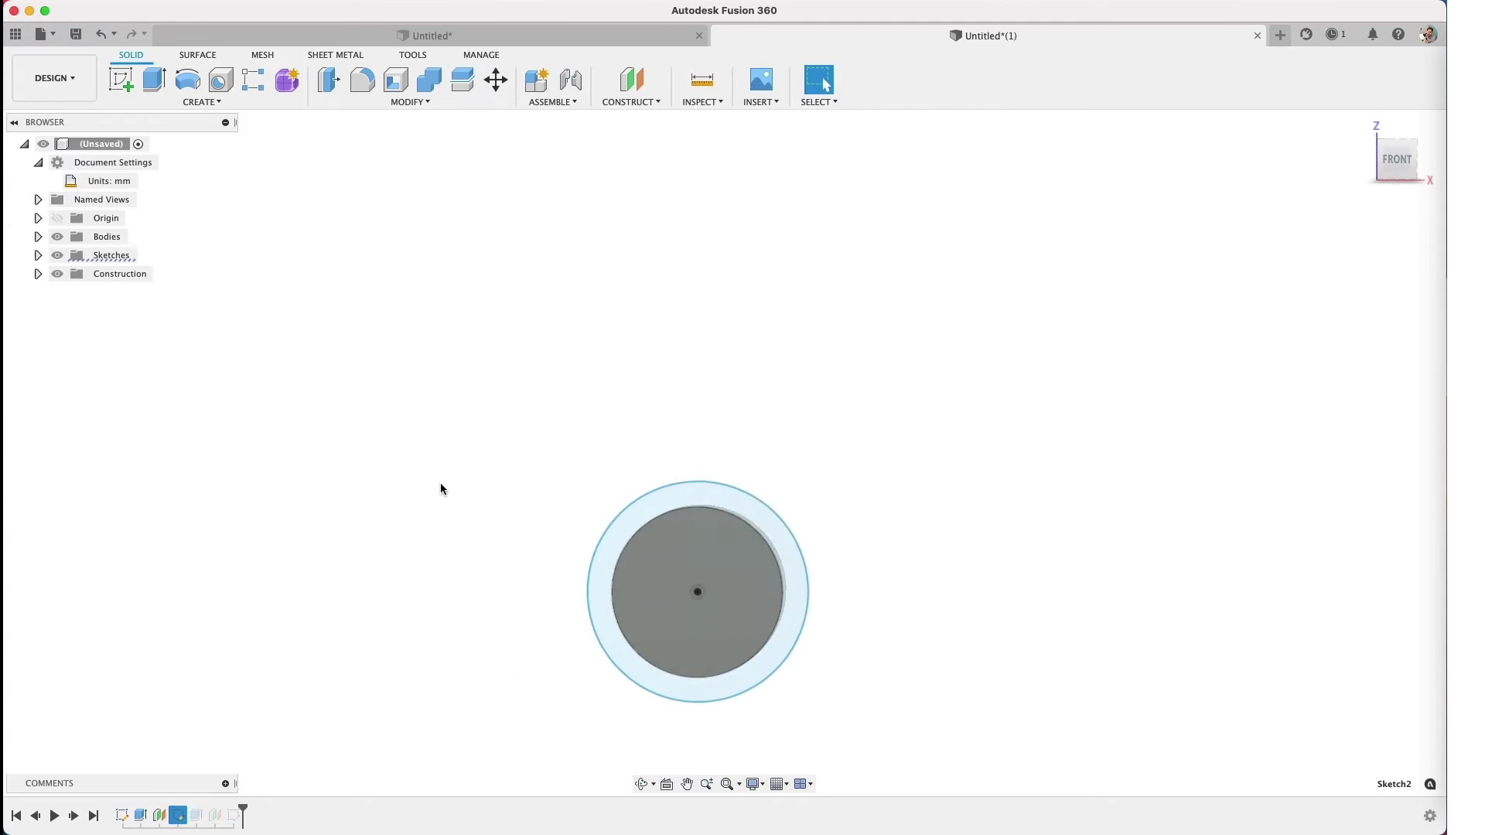
pyautogui.click(733, 481)
pyautogui.click(756, 445)
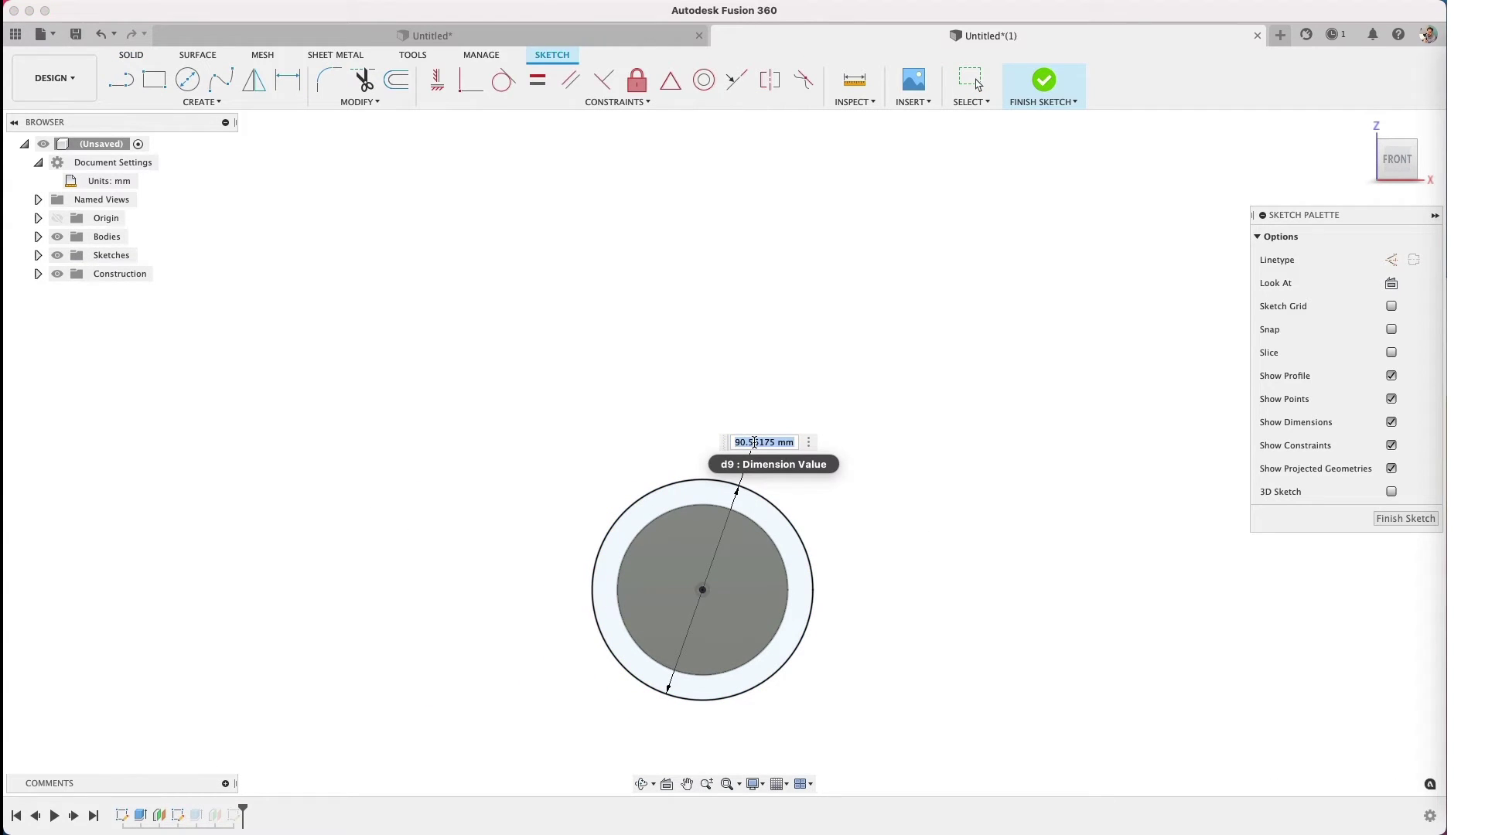
pyautogui.write('95')
pyautogui.press('Return')
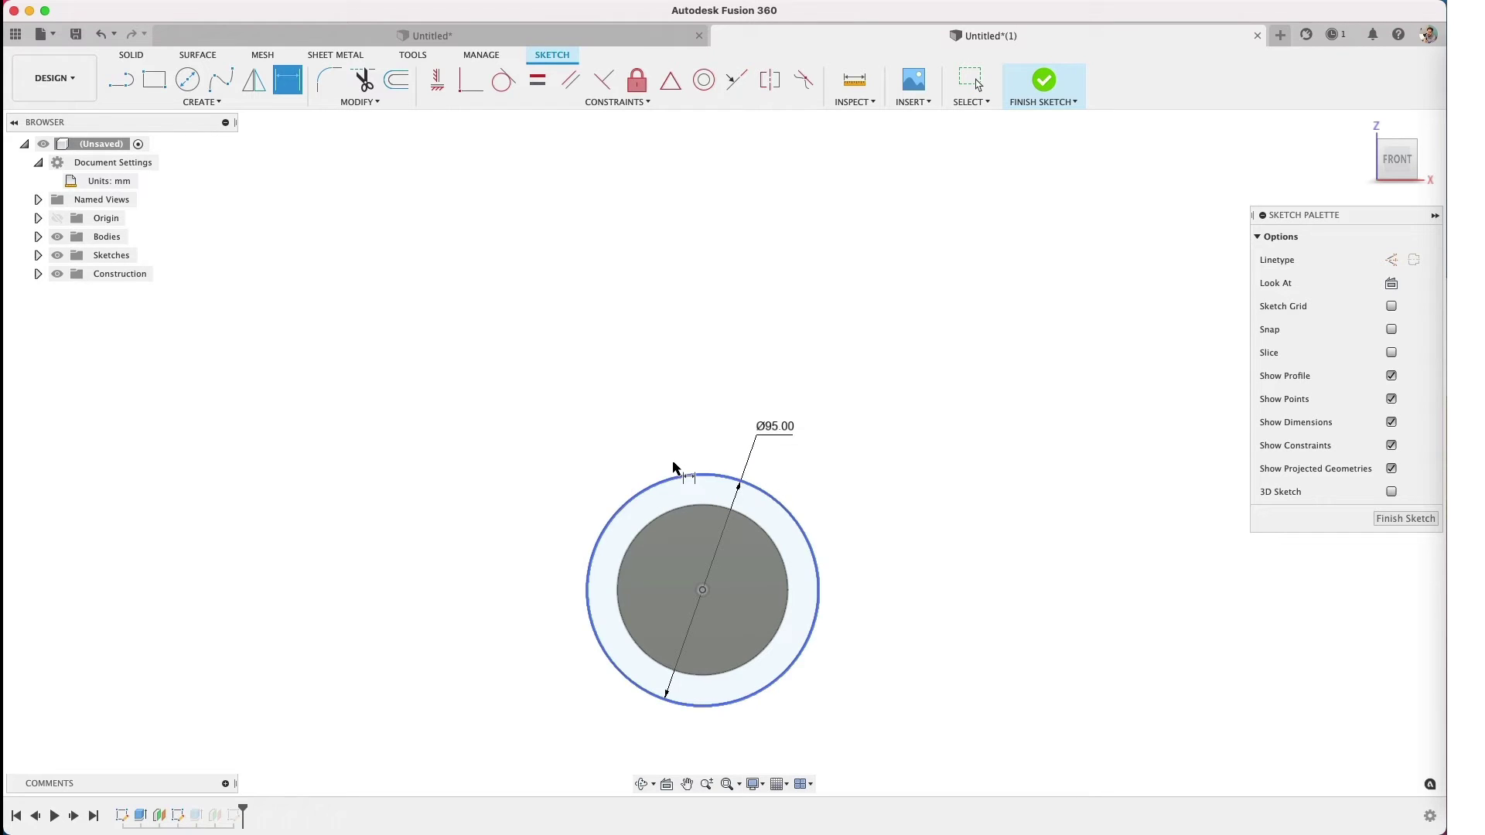
pyautogui.doubleClick(779, 428)
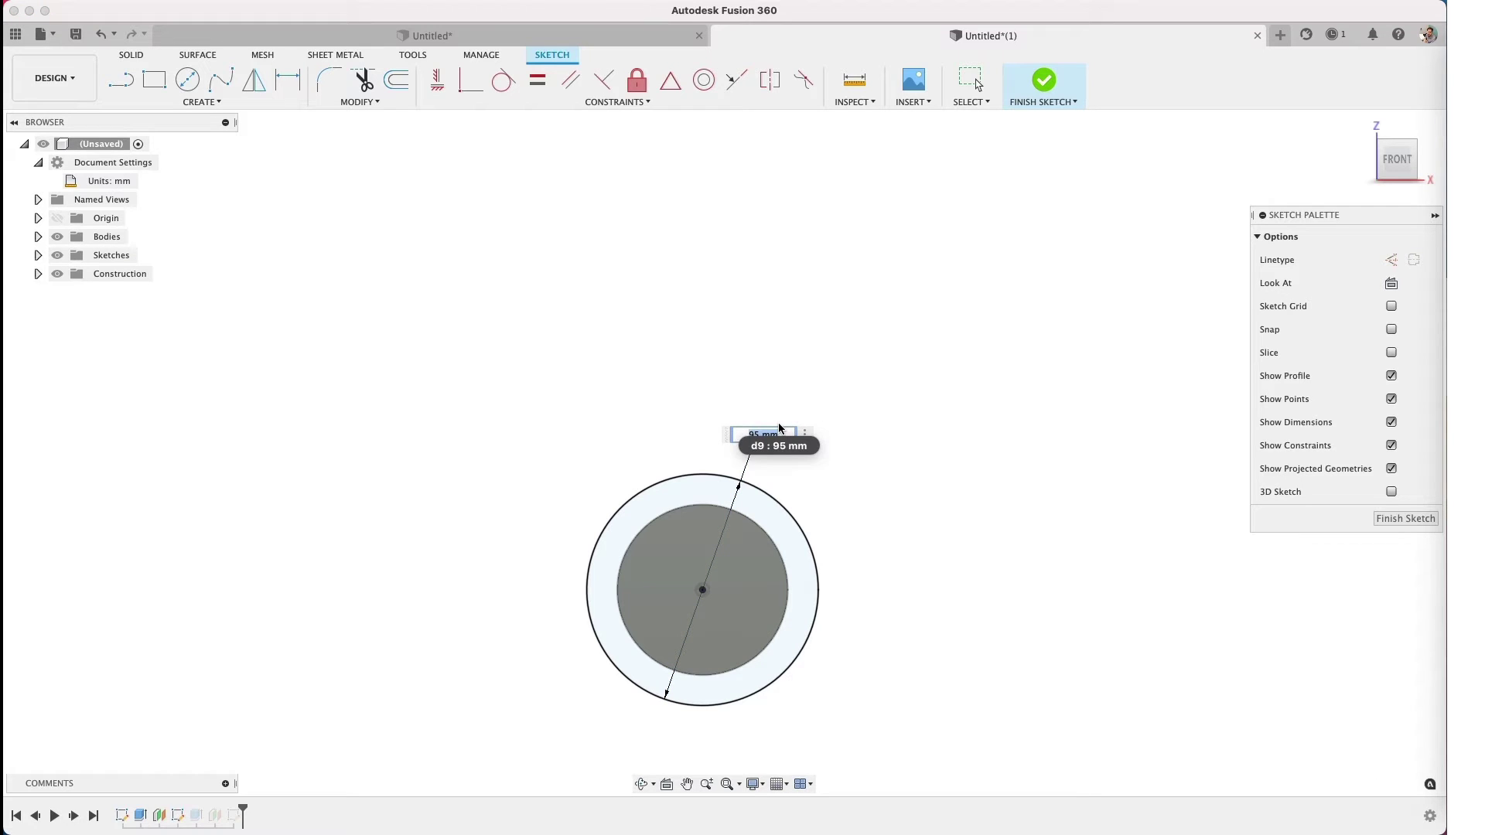
pyautogui.press('Return')
pyautogui.click(1044, 81)
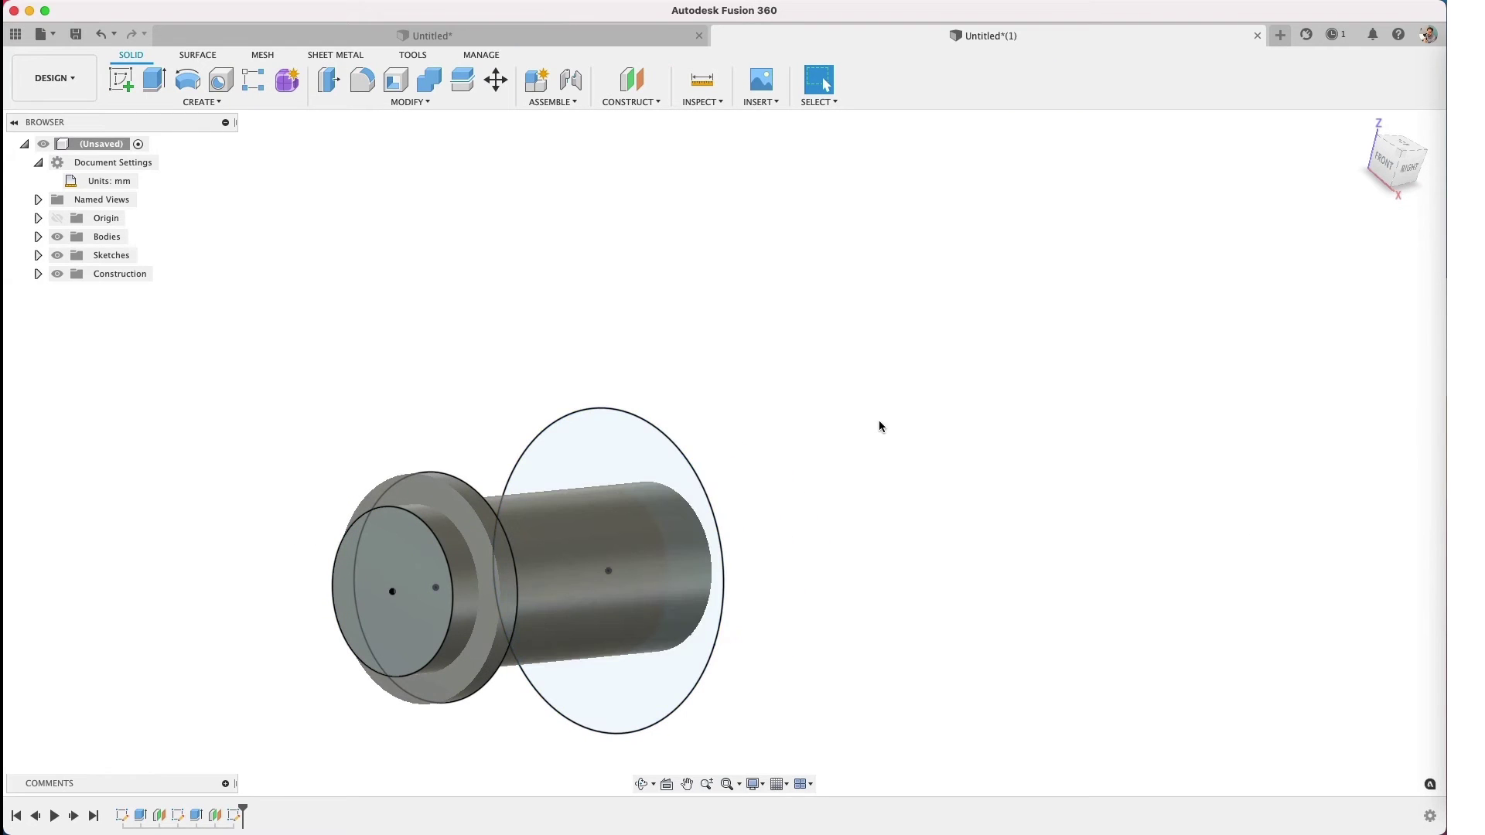
# Step: Add a 95 mm diameter dimension to the large circle on Plane2
pyautogui.click(438, 486)
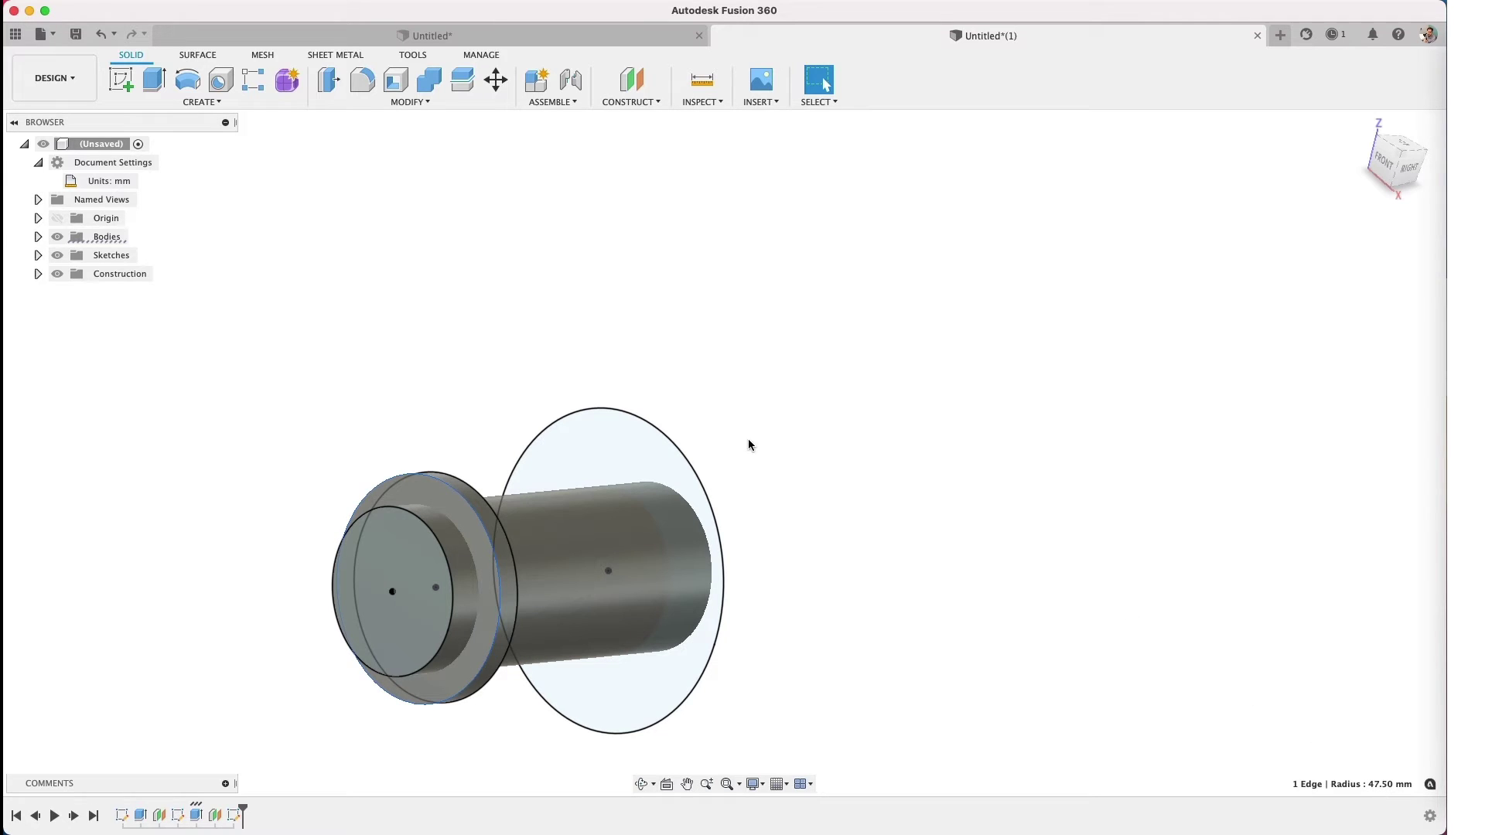
pyautogui.click(673, 434)
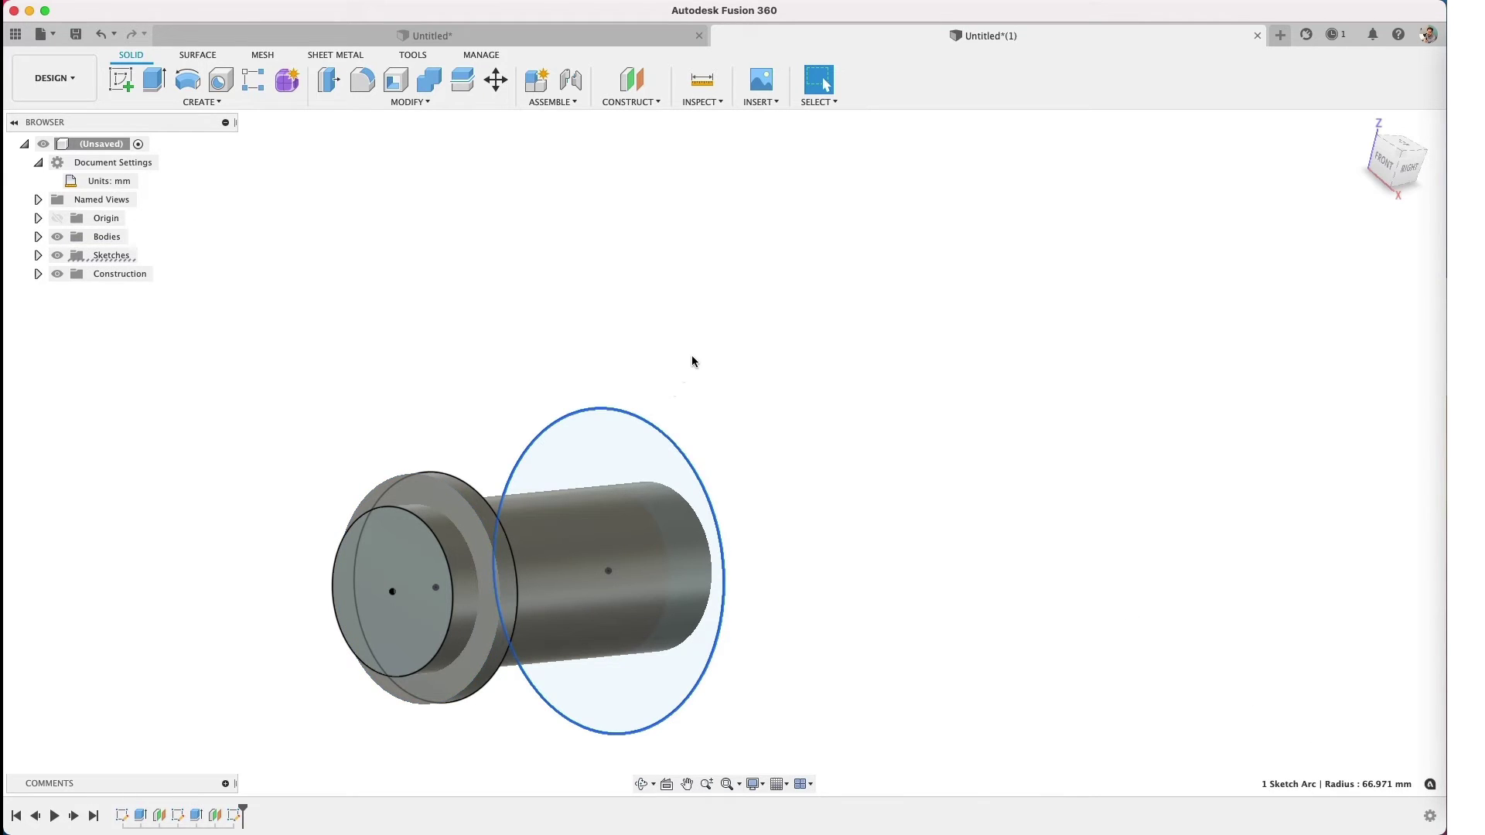
pyautogui.press('d')
pyautogui.click(539, 369)
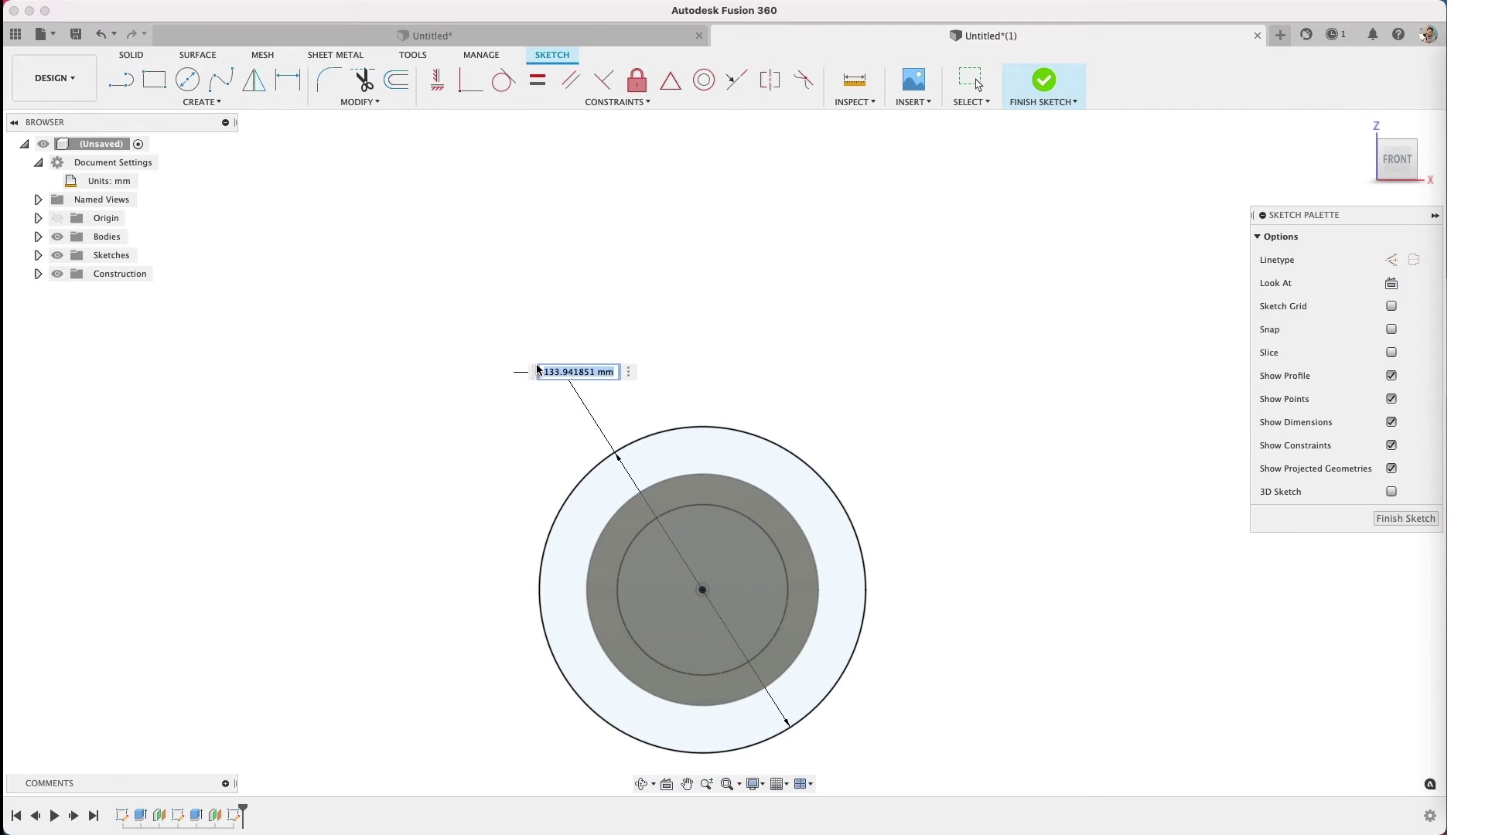
pyautogui.write('95')
pyautogui.press('Return')
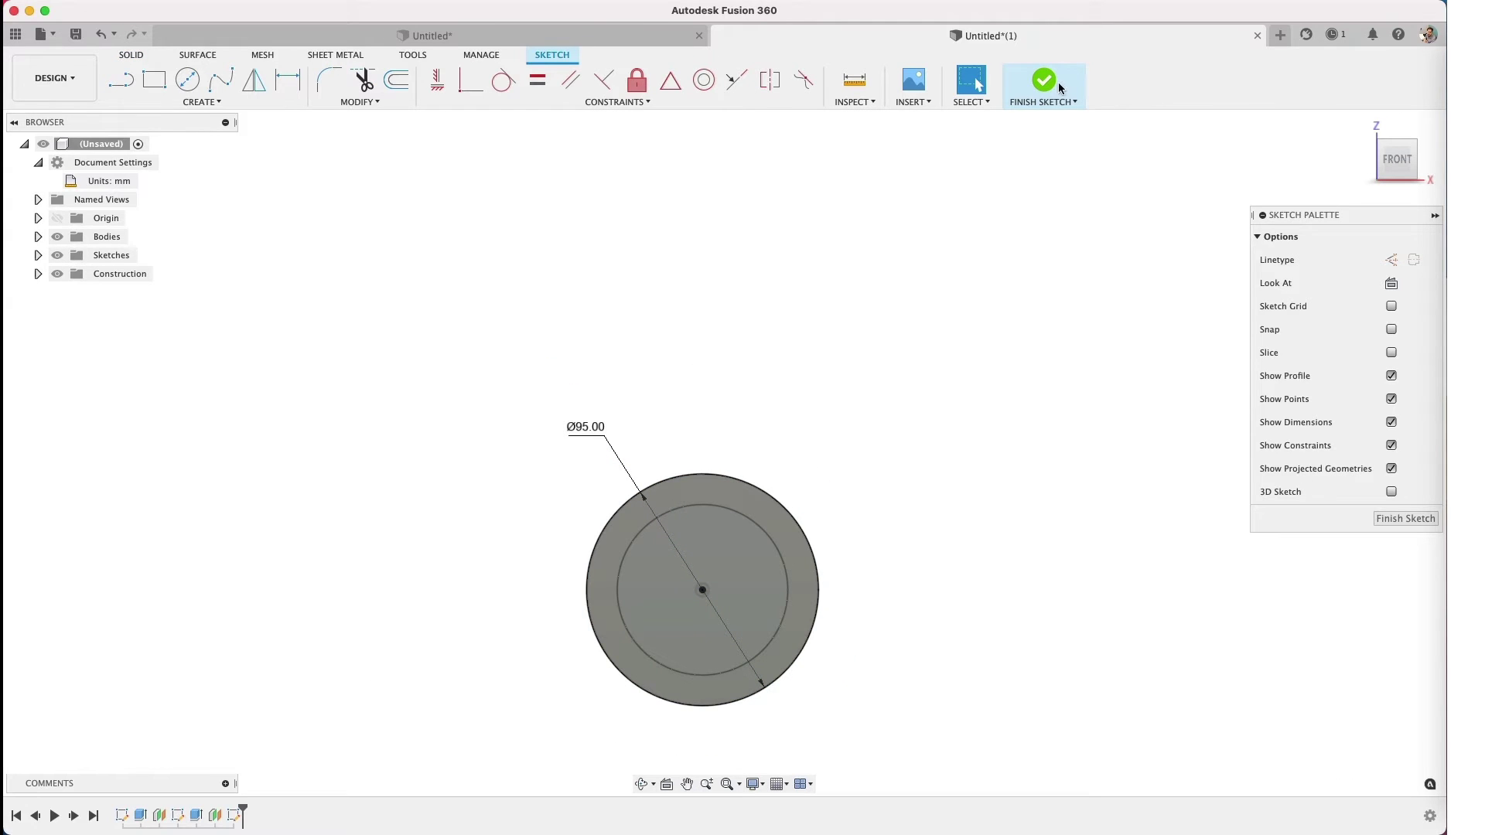
# Step: Finish the sketch and extrude the 95 mm profile 10 mm with the Join operation
pyautogui.click(1027, 83)
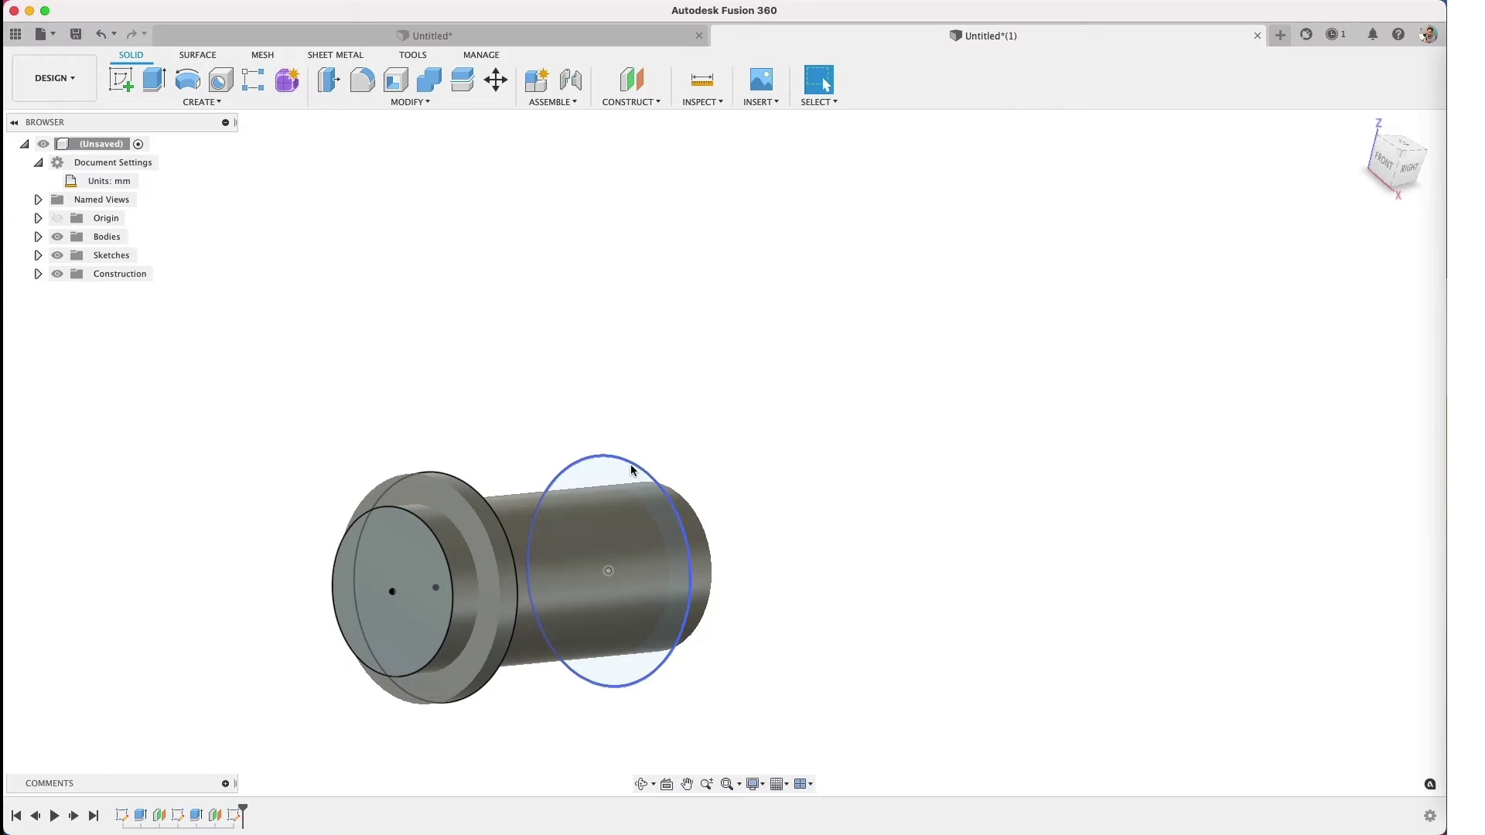
pyautogui.click(612, 478)
pyautogui.press('e')
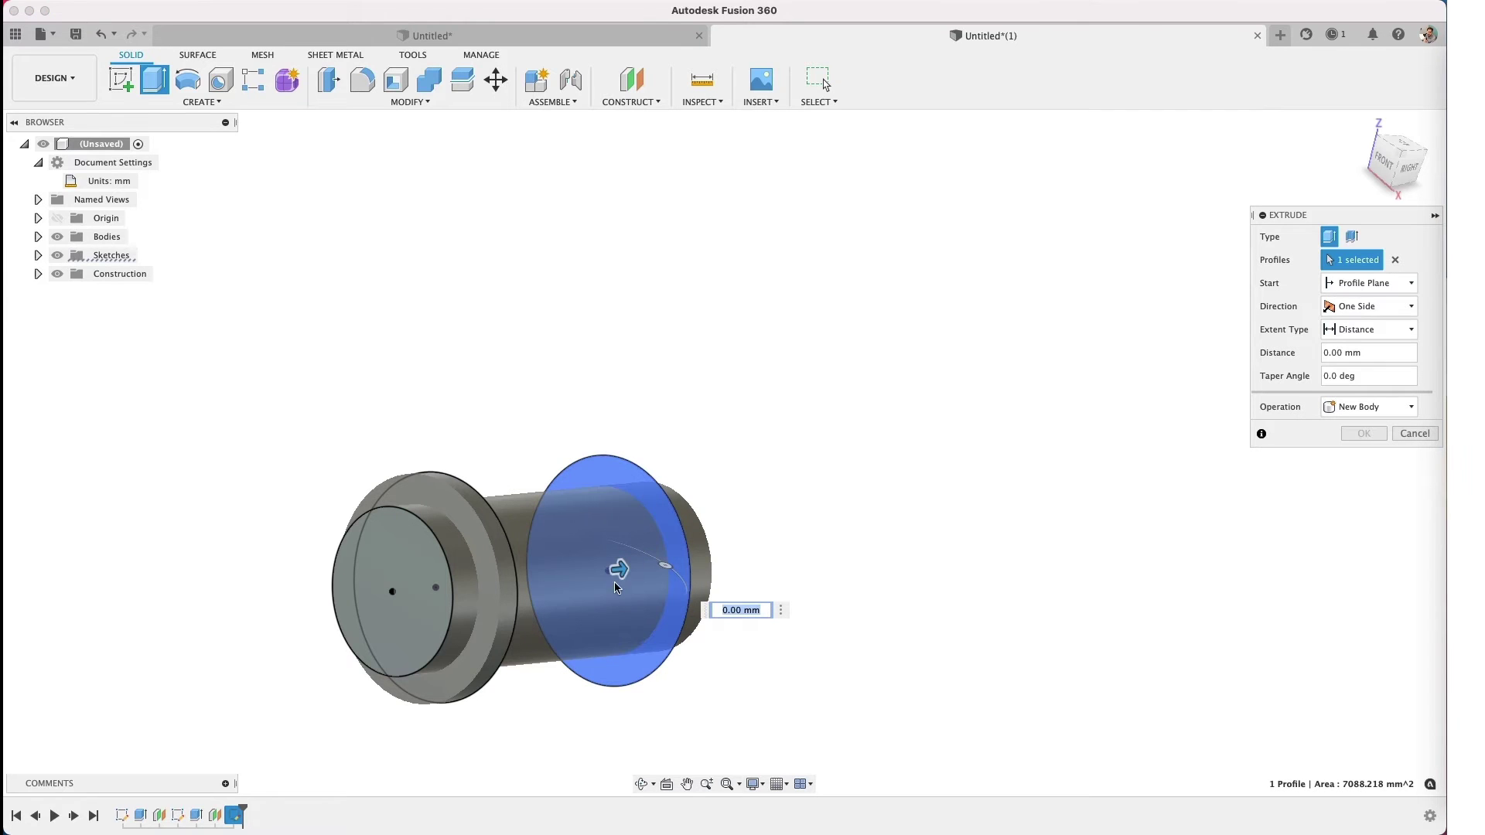
pyautogui.moveTo(628, 574); pyautogui.dragTo(638, 568)
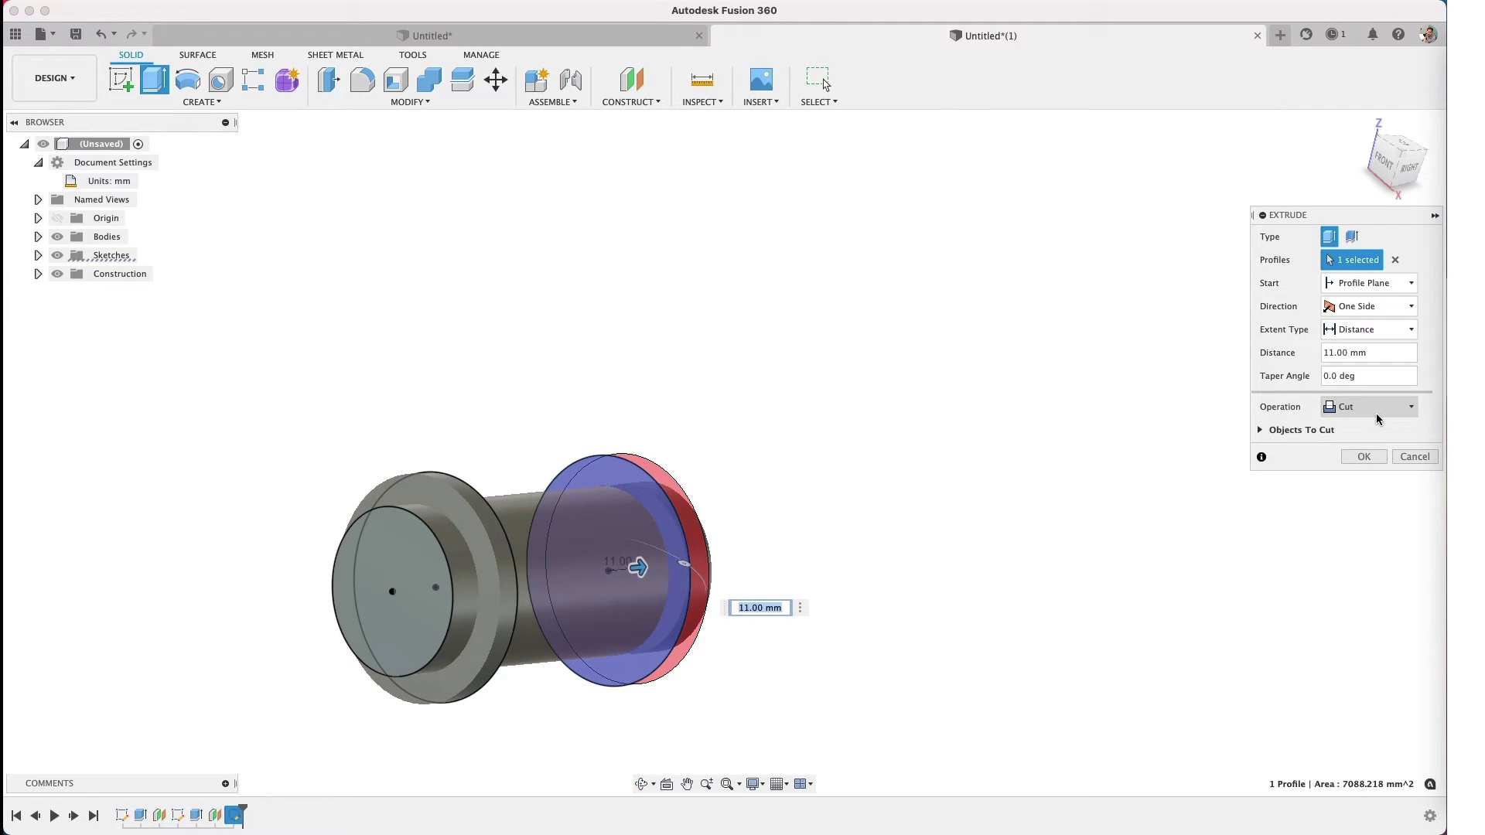
pyautogui.click(1378, 408)
pyautogui.click(1368, 431)
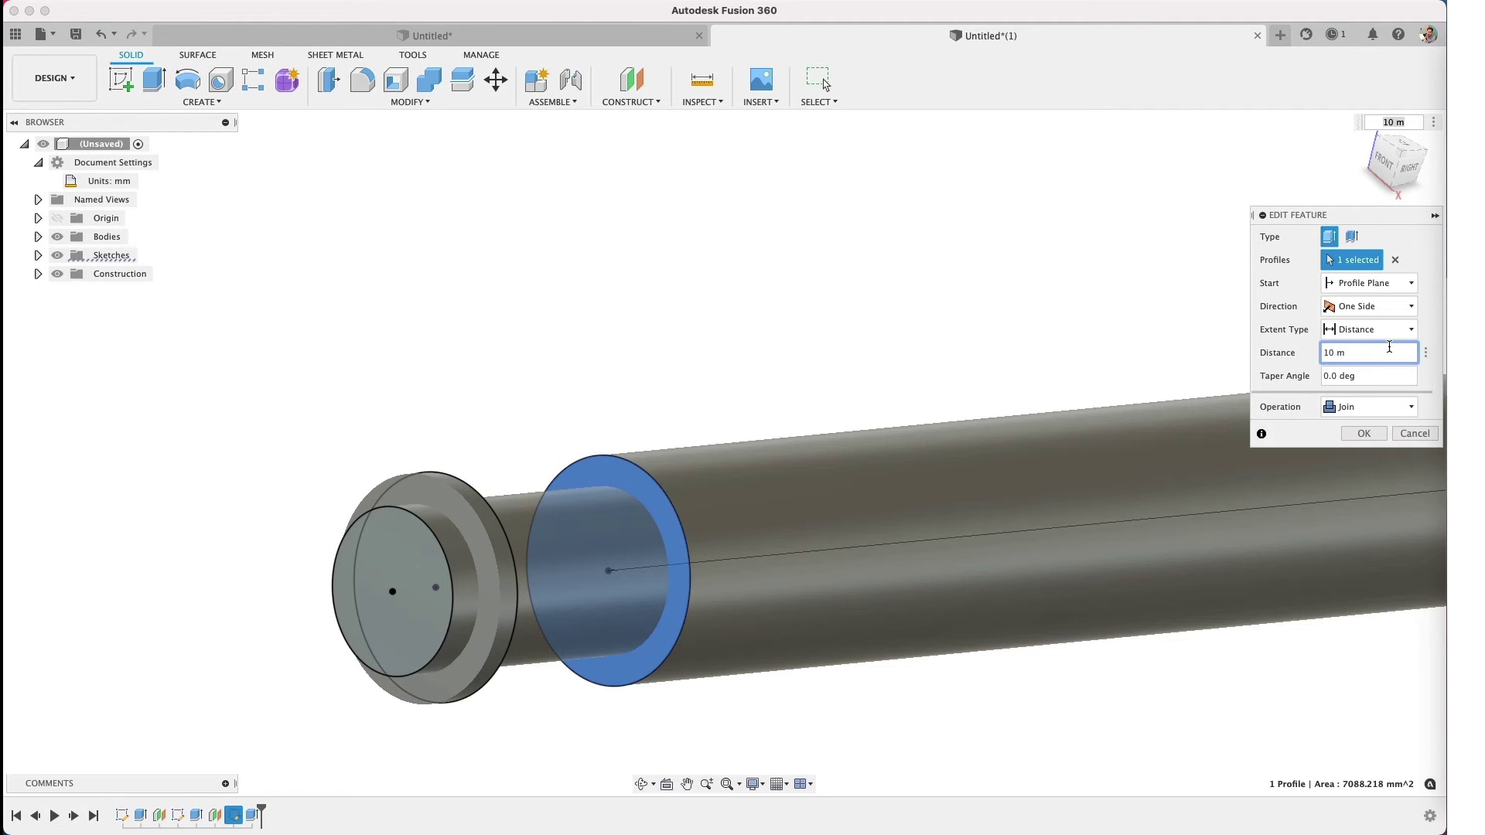
pyautogui.press('Return')
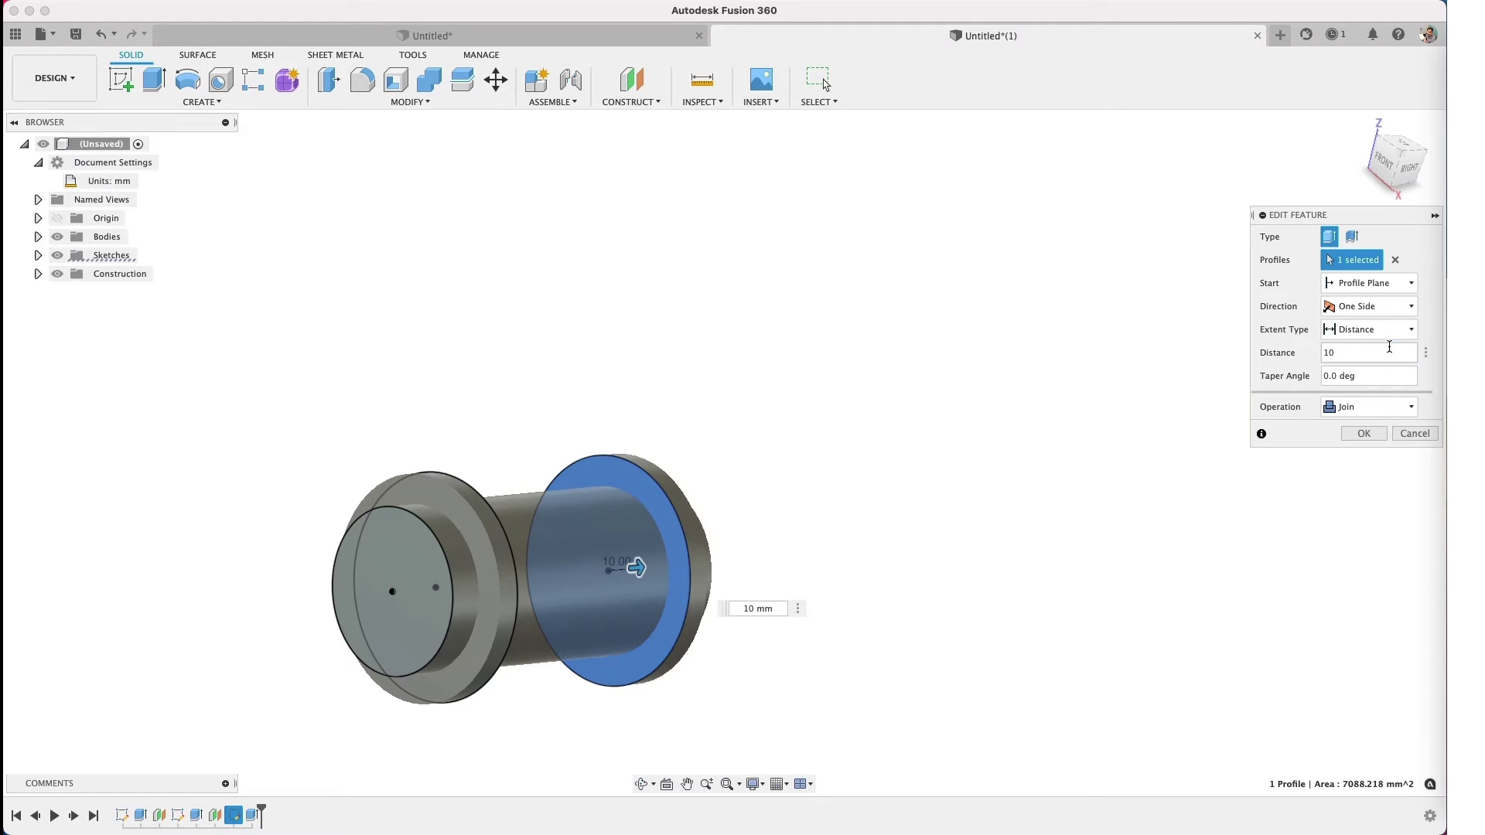
pyautogui.press('Return')
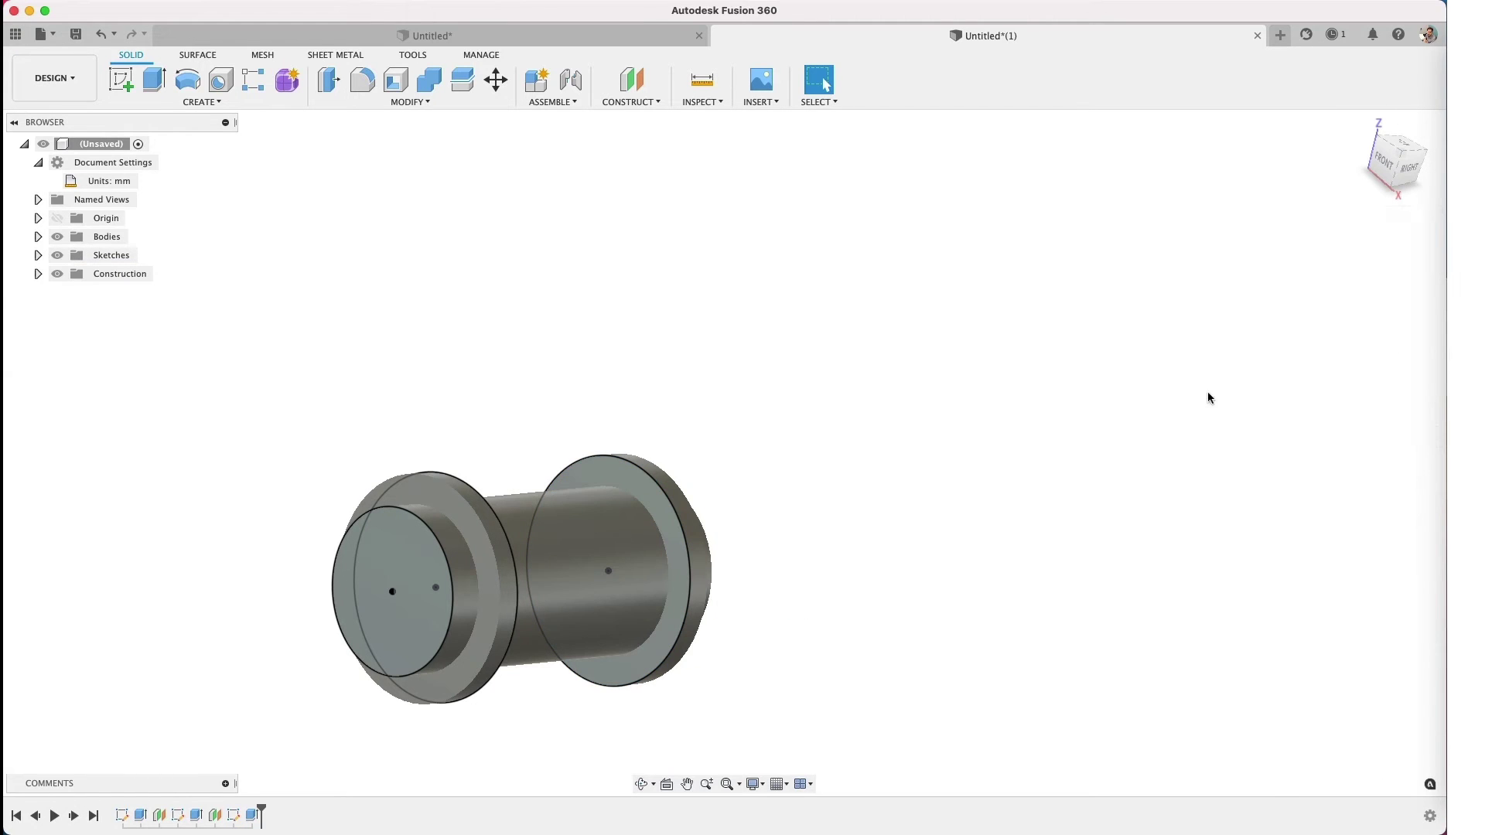
pyautogui.keyDown('shift'); pyautogui.moveTo(916, 494); pyautogui.dragTo(560, 584, button='middle'); pyautogui.keyUp('shift')
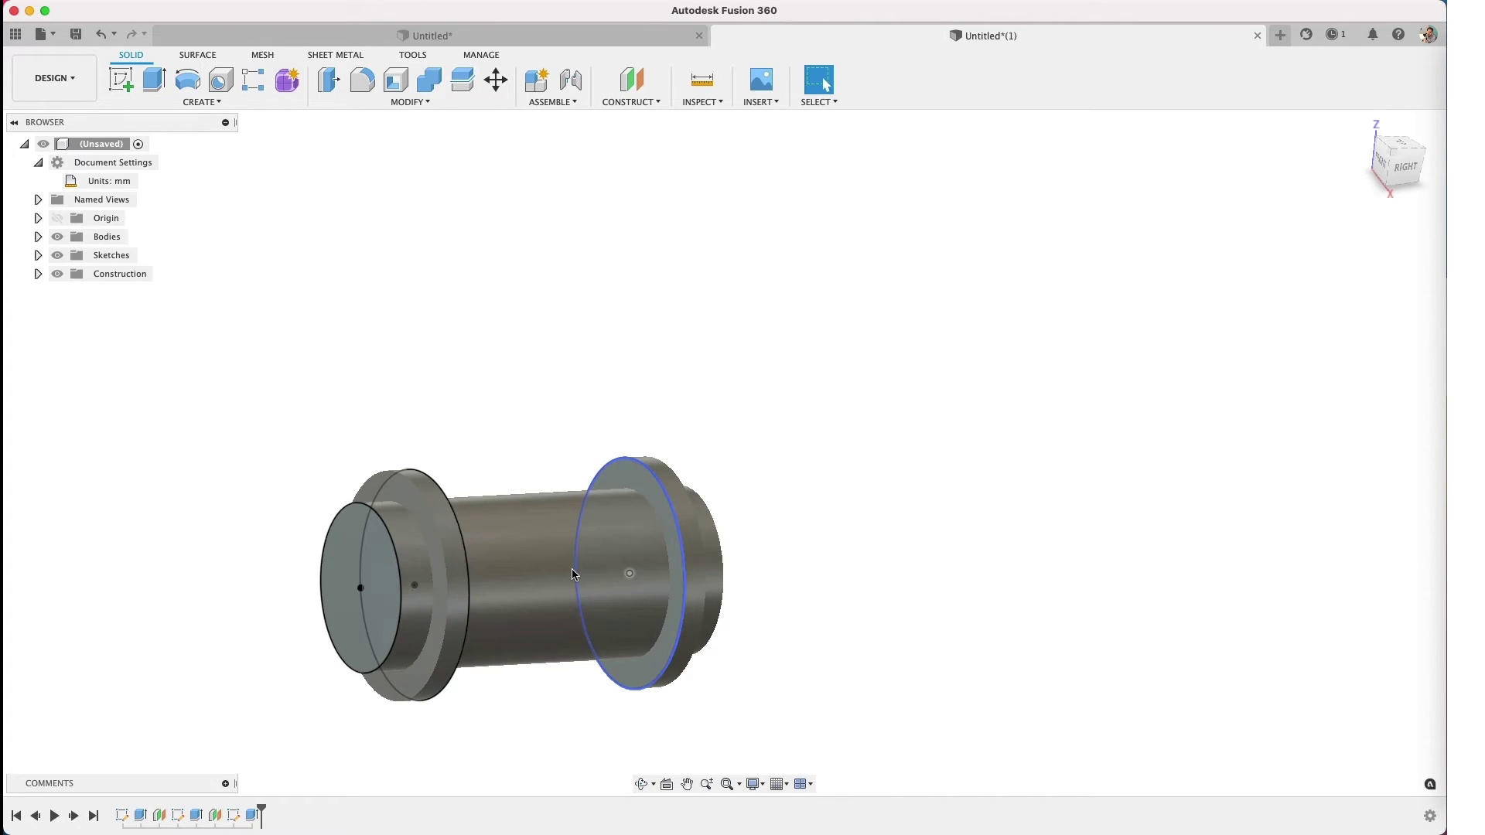
# Step: Create an offset construction plane 150 mm from the YZ plane
pyautogui.click(611, 103)
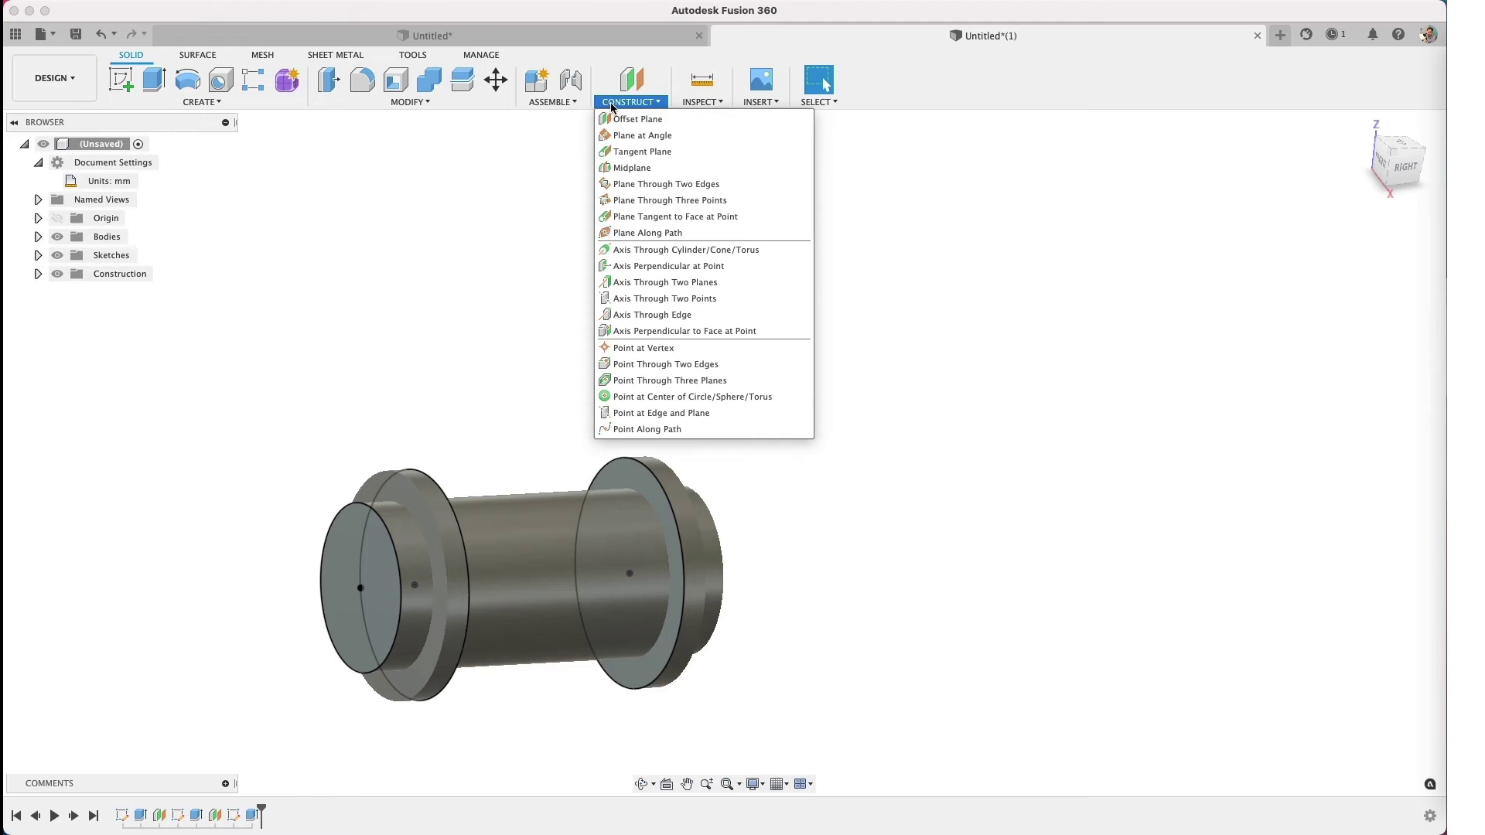
pyautogui.click(619, 117)
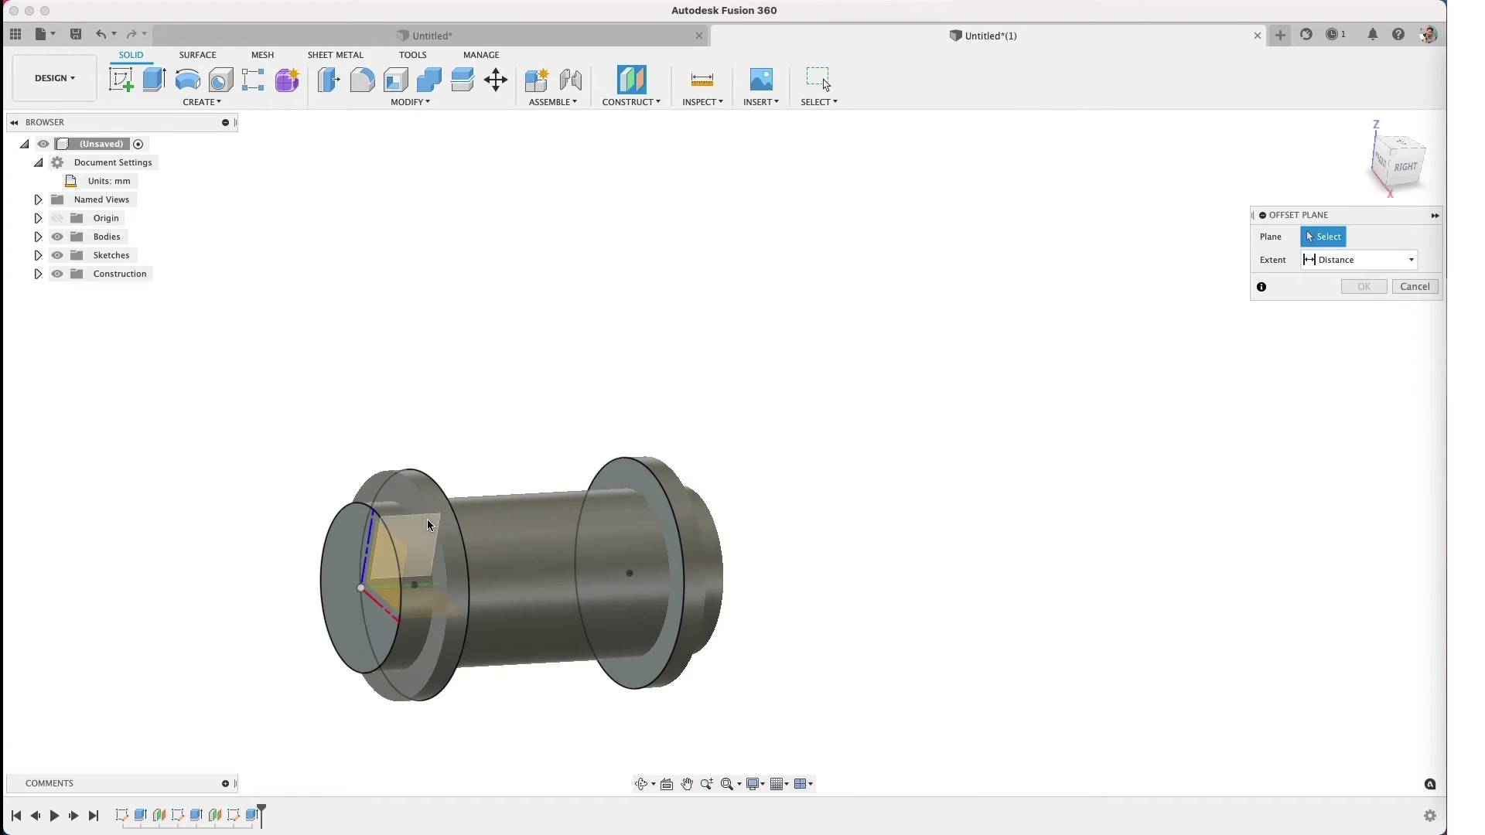
pyautogui.keyDown('shift'); pyautogui.moveTo(430, 525); pyautogui.dragTo(378, 514, button='middle'); pyautogui.keyUp('shift')
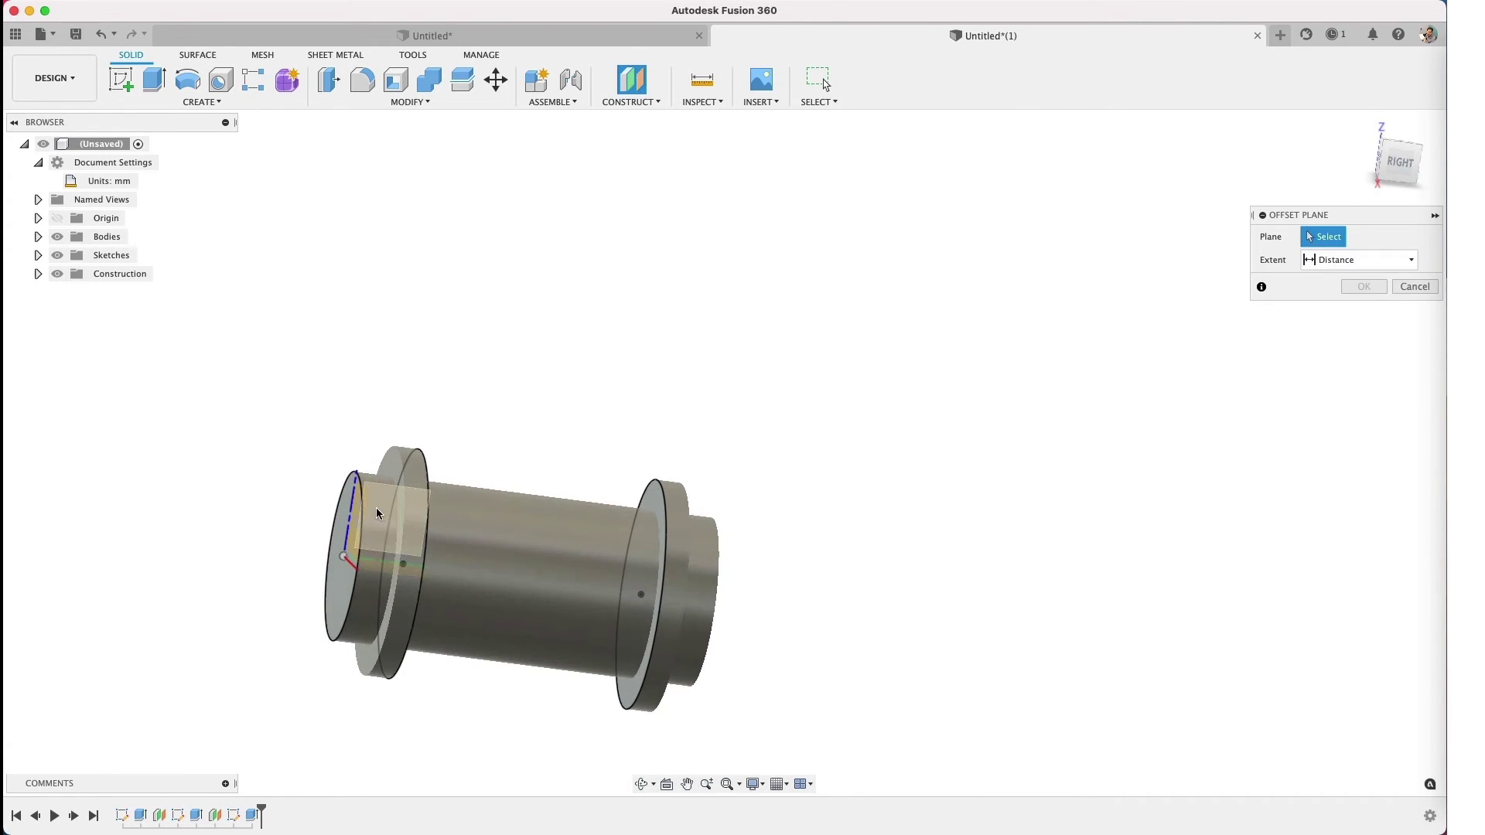
pyautogui.click(380, 513)
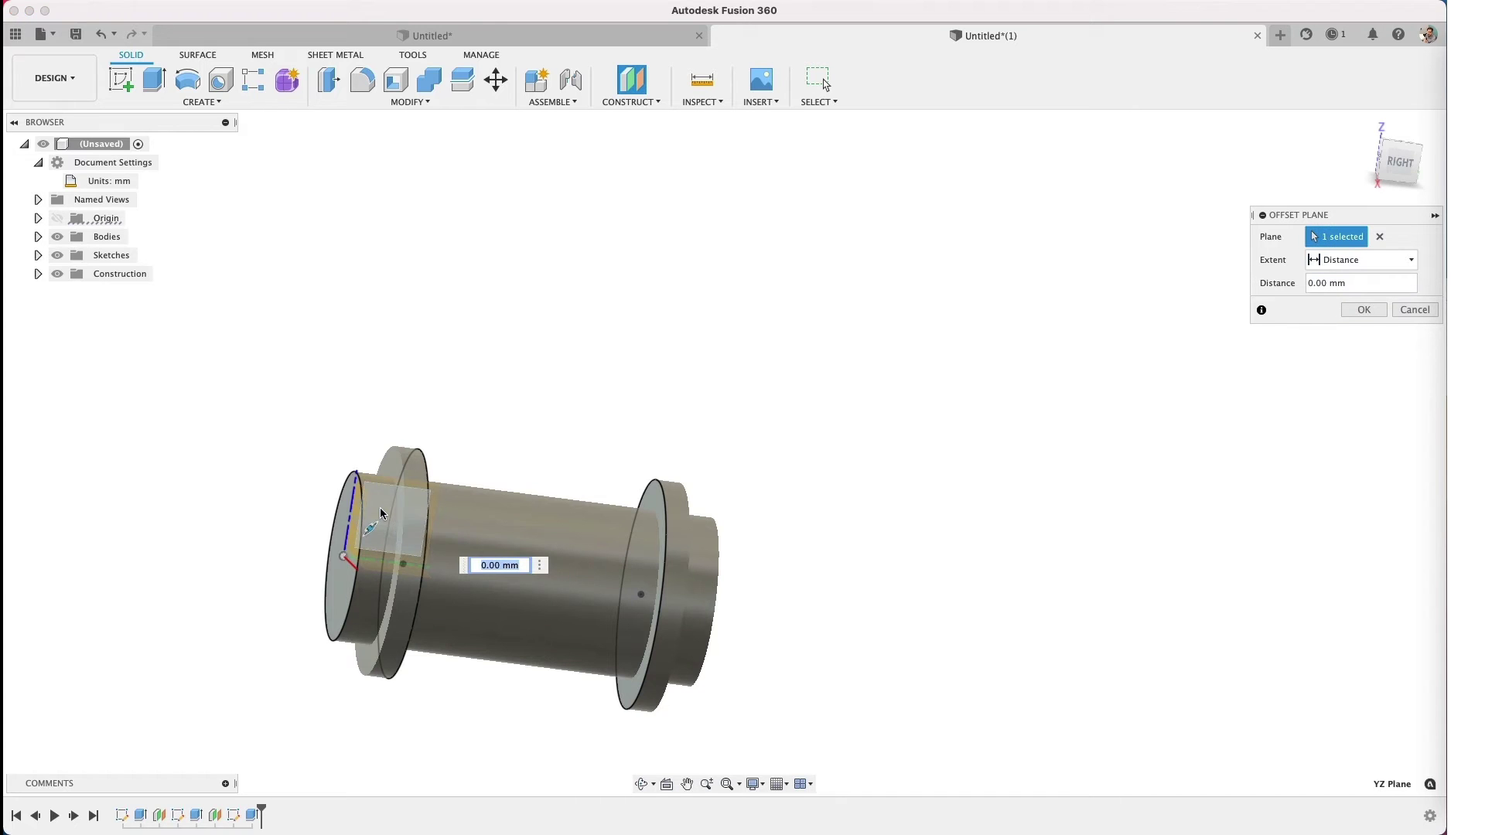
pyautogui.keyDown('shift'); pyautogui.moveTo(555, 505); pyautogui.dragTo(613, 570, button='middle'); pyautogui.keyUp('shift')
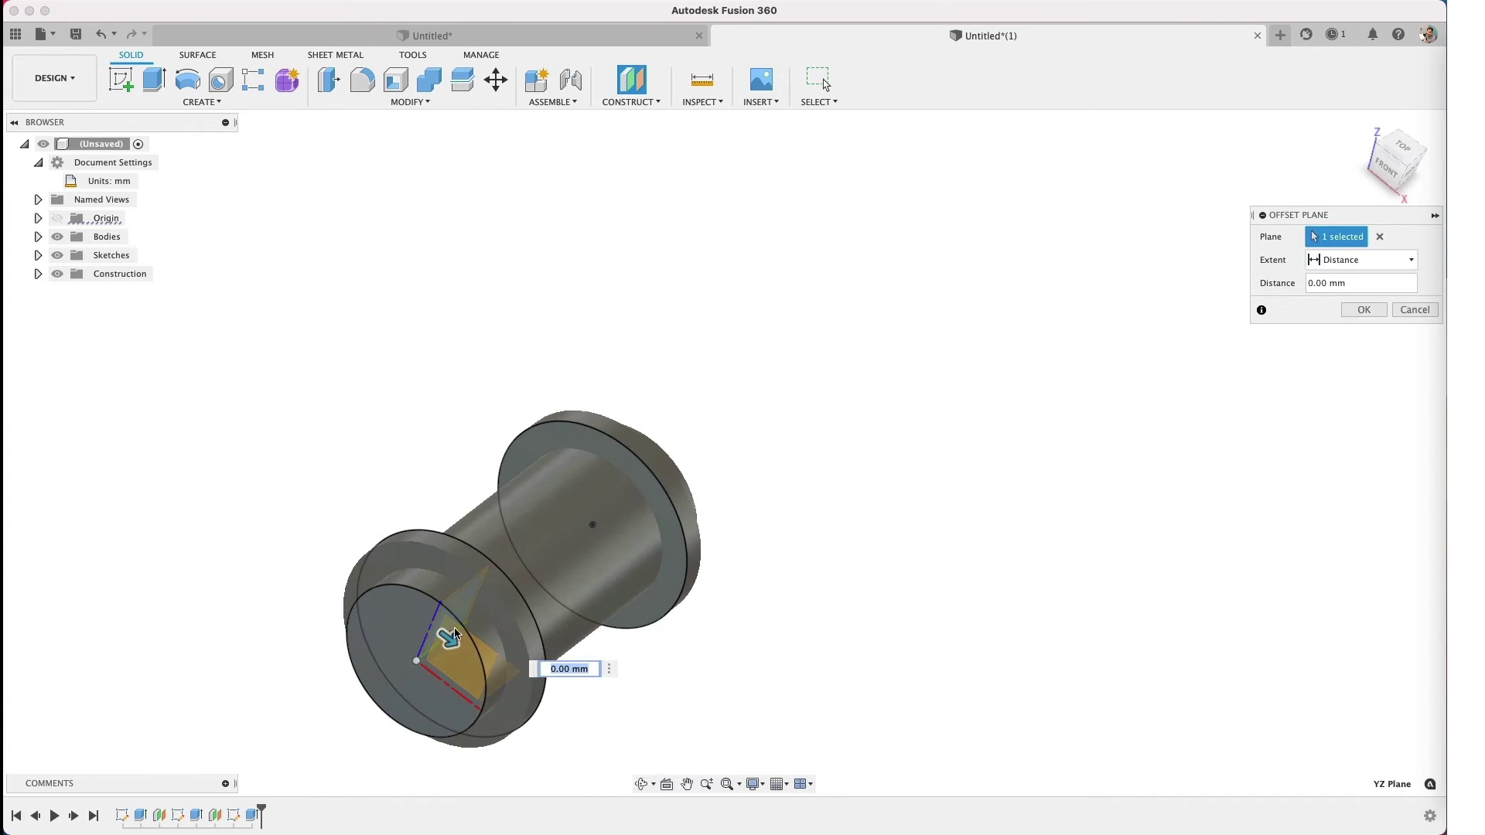
pyautogui.moveTo(451, 639); pyautogui.dragTo(726, 703)
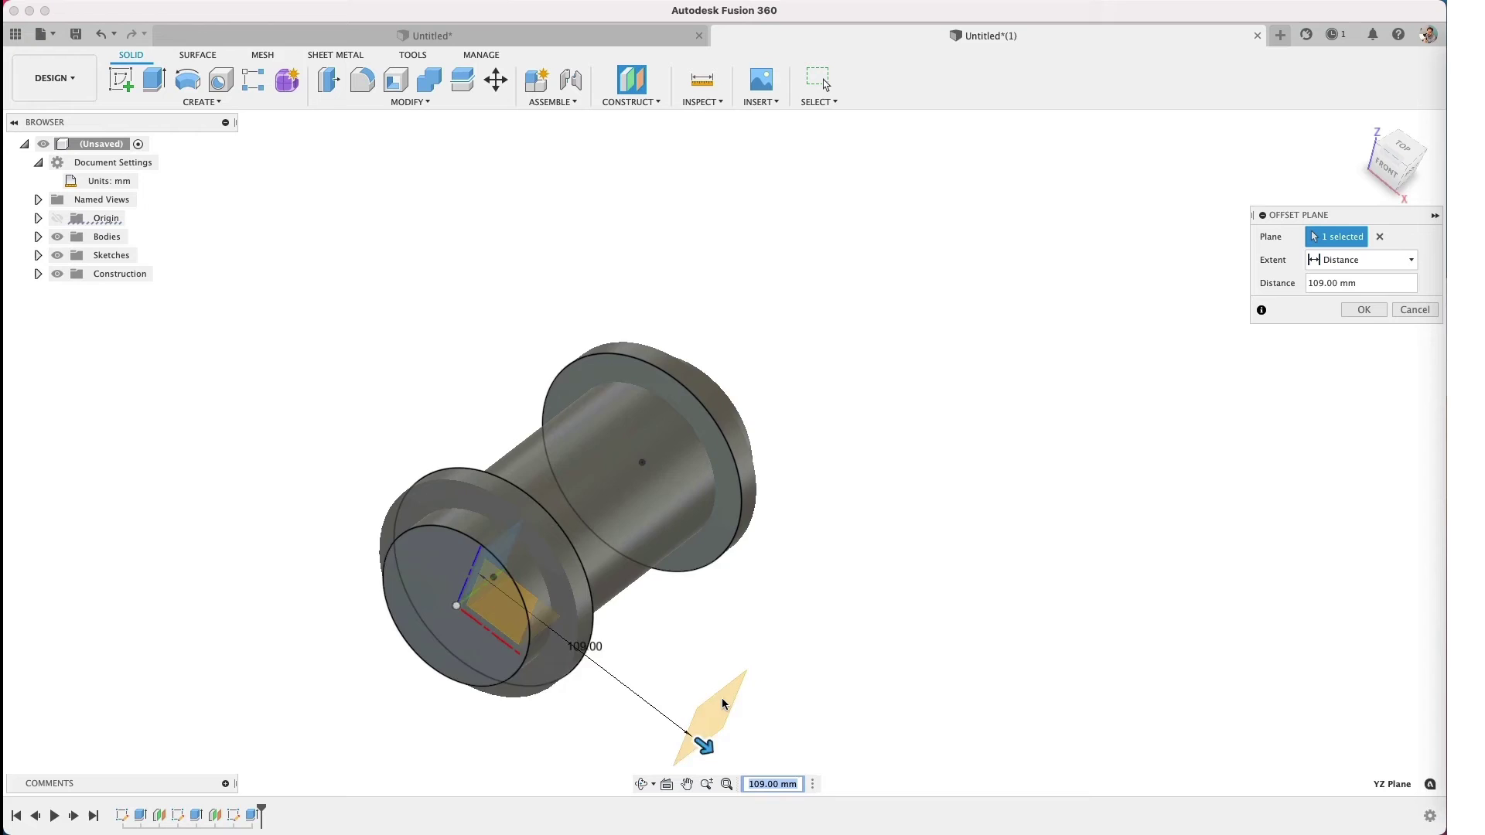
pyautogui.write('150')
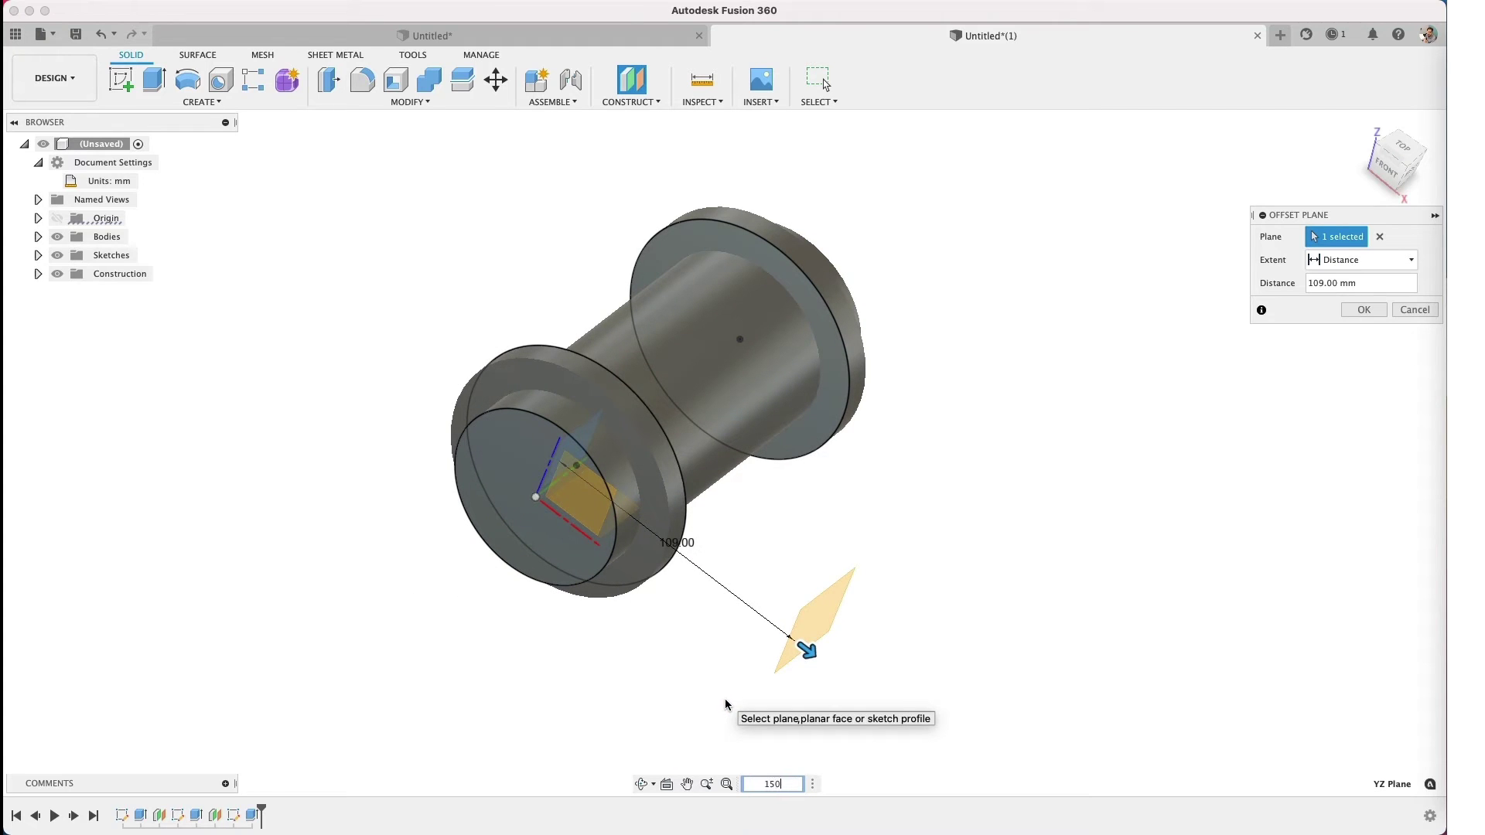
pyautogui.press('Return')
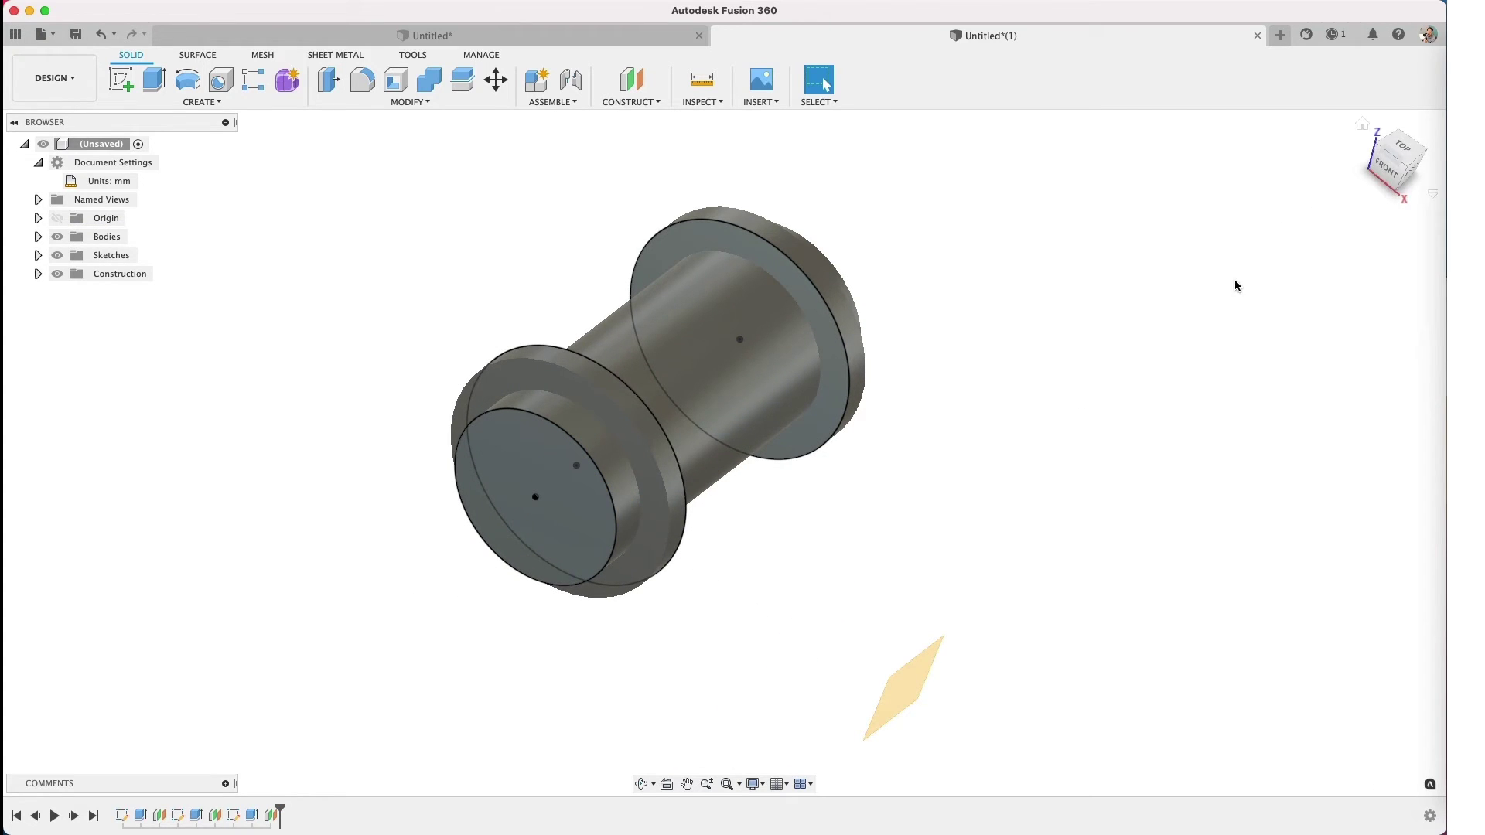
# Step: Enlarge the new plane to span the pipe and start a sketch on it
pyautogui.keyDown('shift'); pyautogui.moveTo(889, 478); pyautogui.dragTo(838, 485, button='middle'); pyautogui.keyUp('shift')
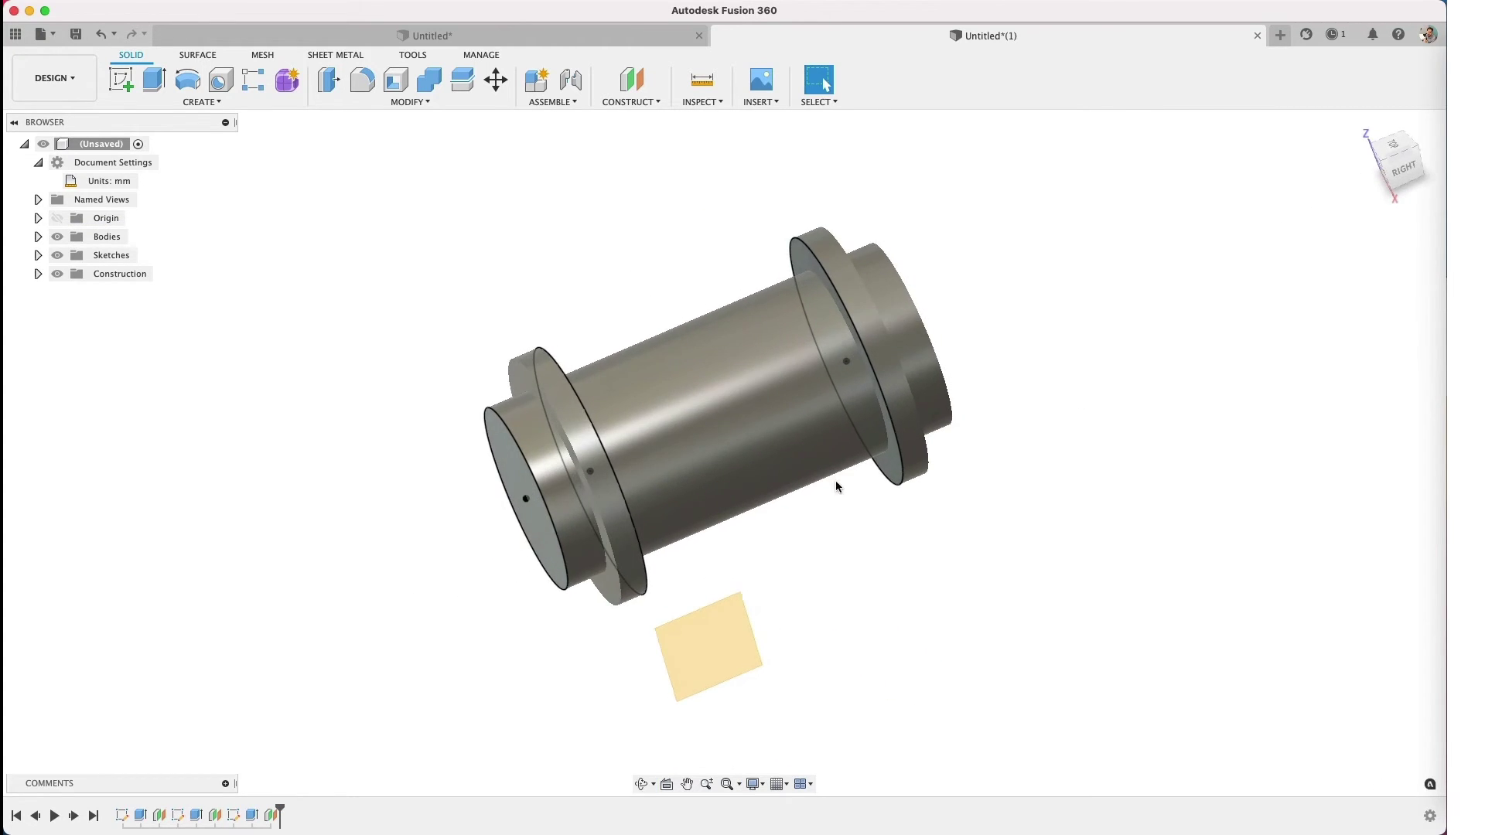
pyautogui.click(722, 642)
pyautogui.moveTo(741, 594); pyautogui.dragTo(1004, 242)
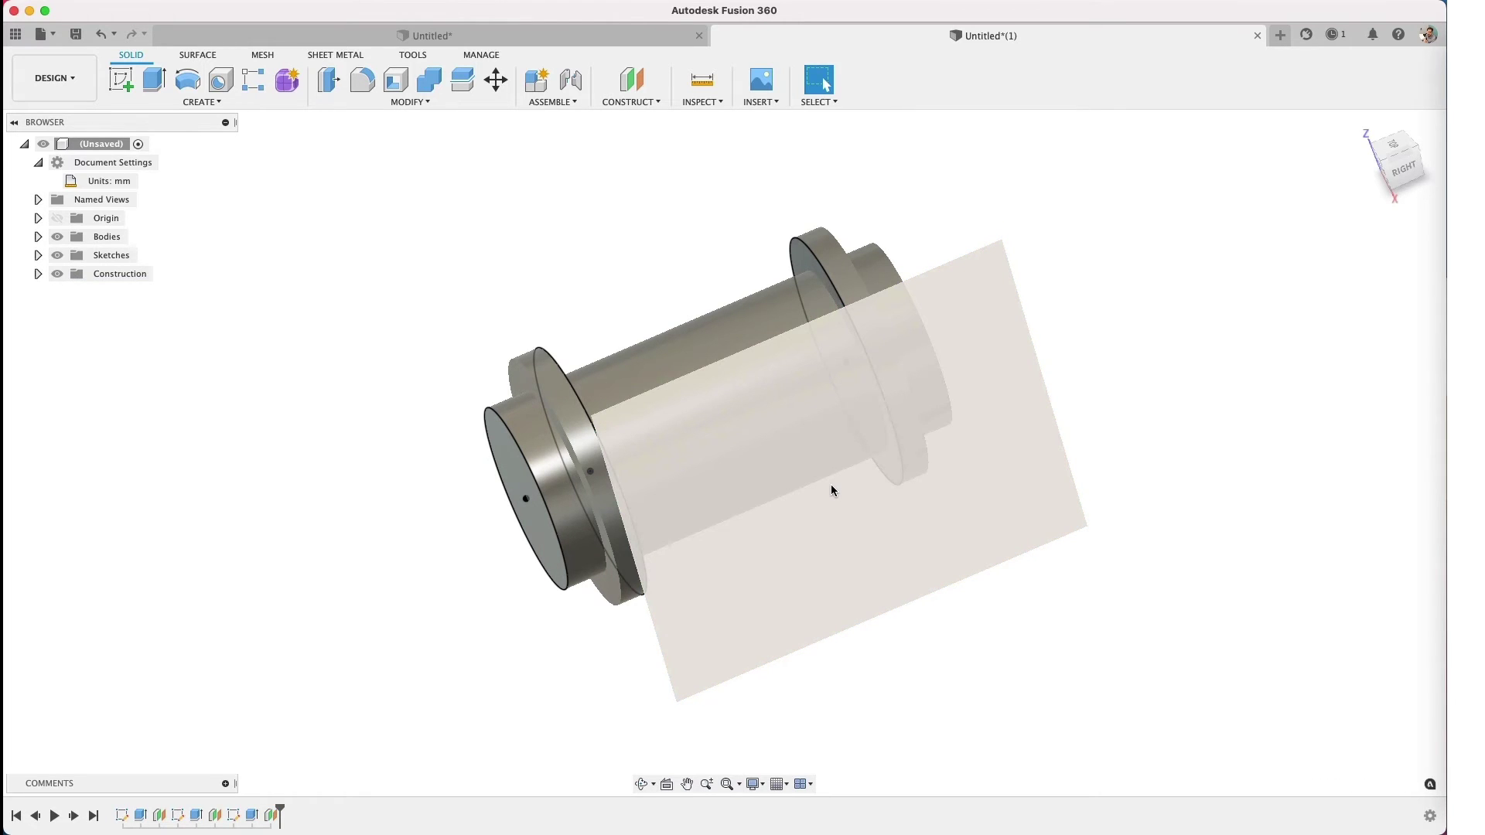
pyautogui.click(843, 569)
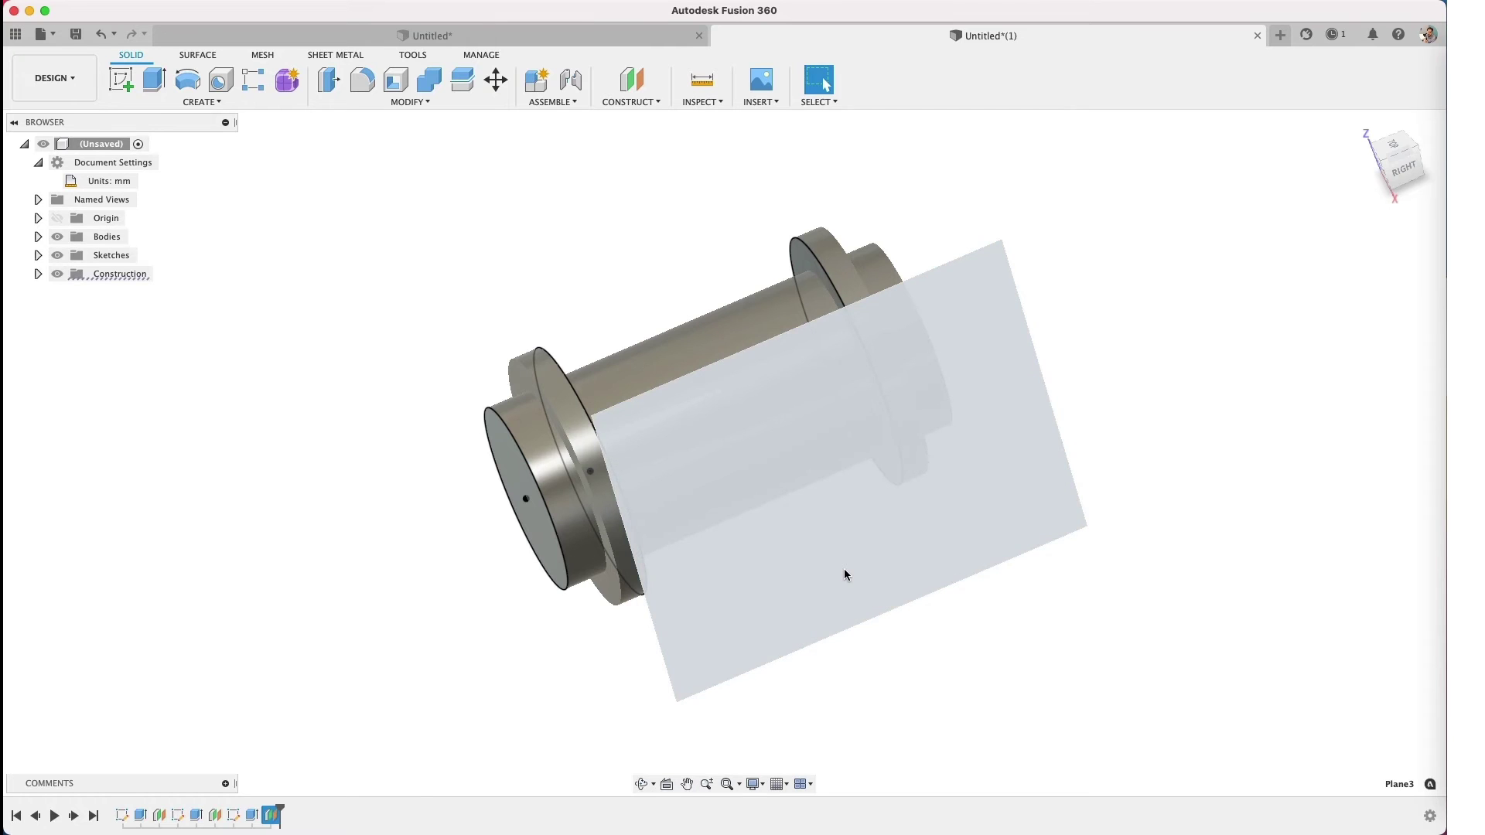
pyautogui.keyDown('shift'); pyautogui.moveTo(843, 569); pyautogui.dragTo(871, 571, button='middle'); pyautogui.keyUp('shift')
pyautogui.click(779, 504)
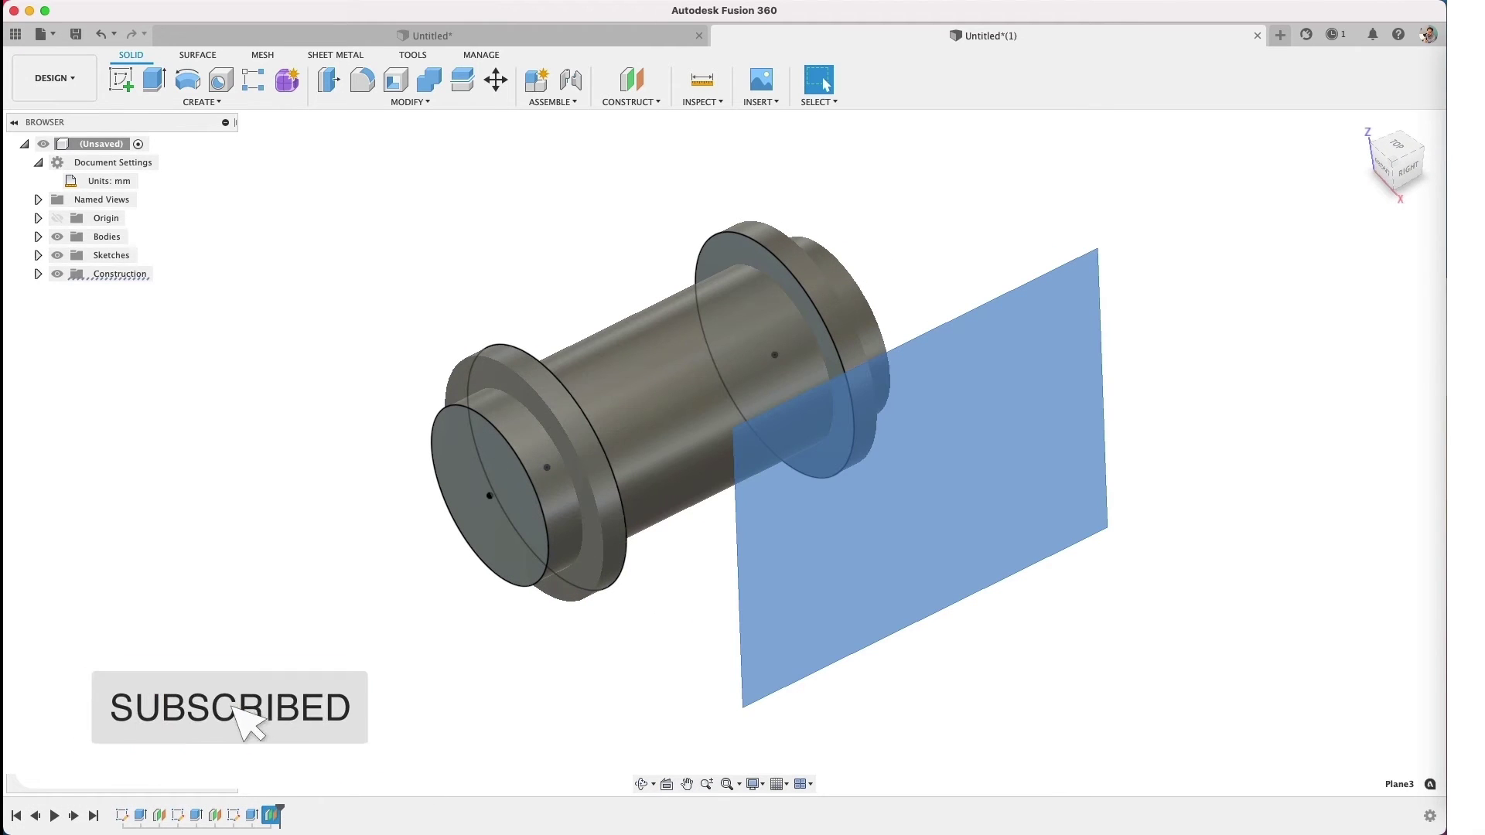
pyautogui.click(134, 86)
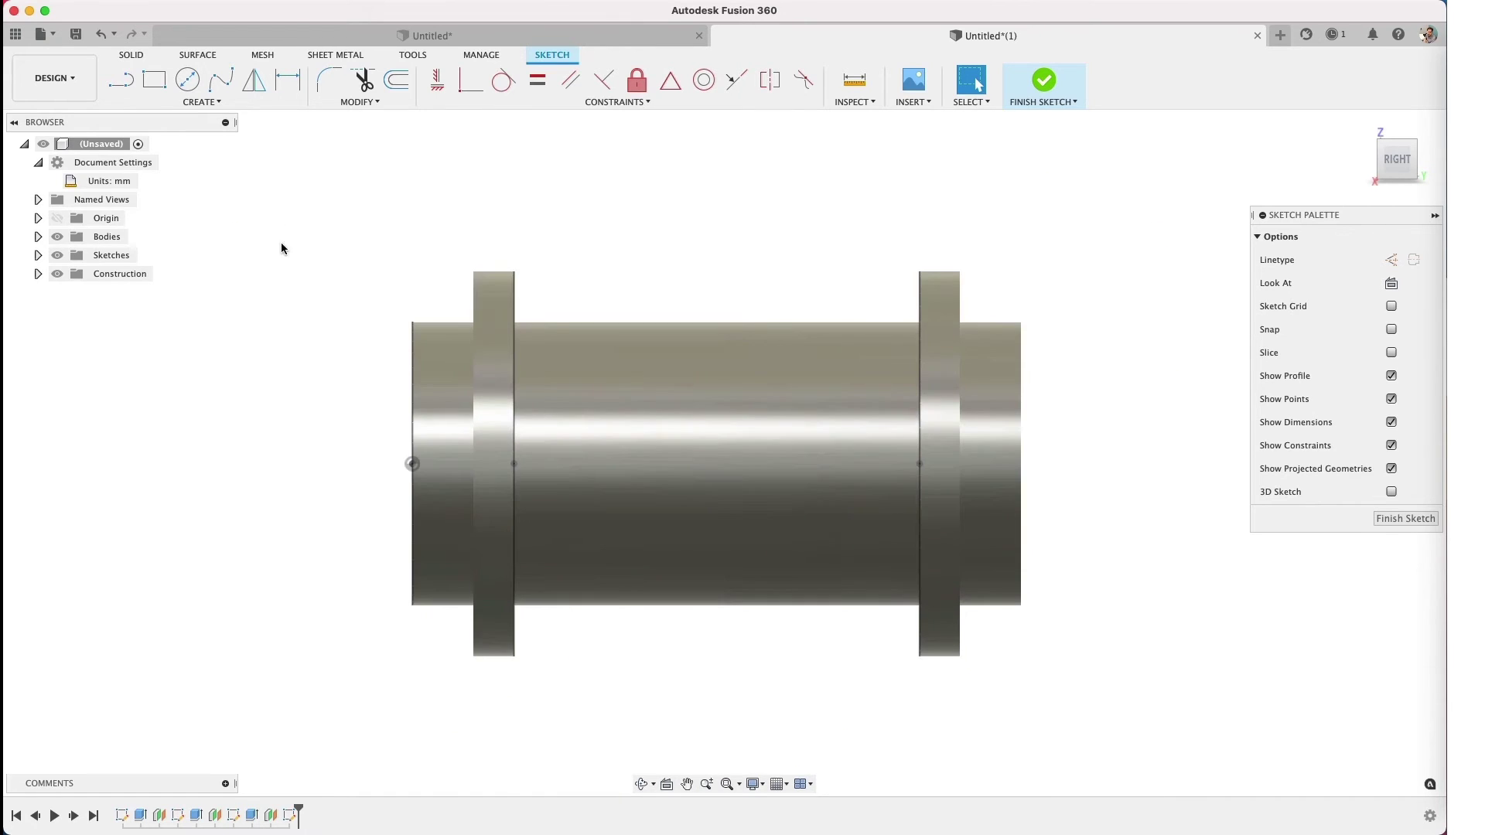
# Step: Draw a centre-diameter circle and a construction line along the pipe's axis
pyautogui.click(187, 79)
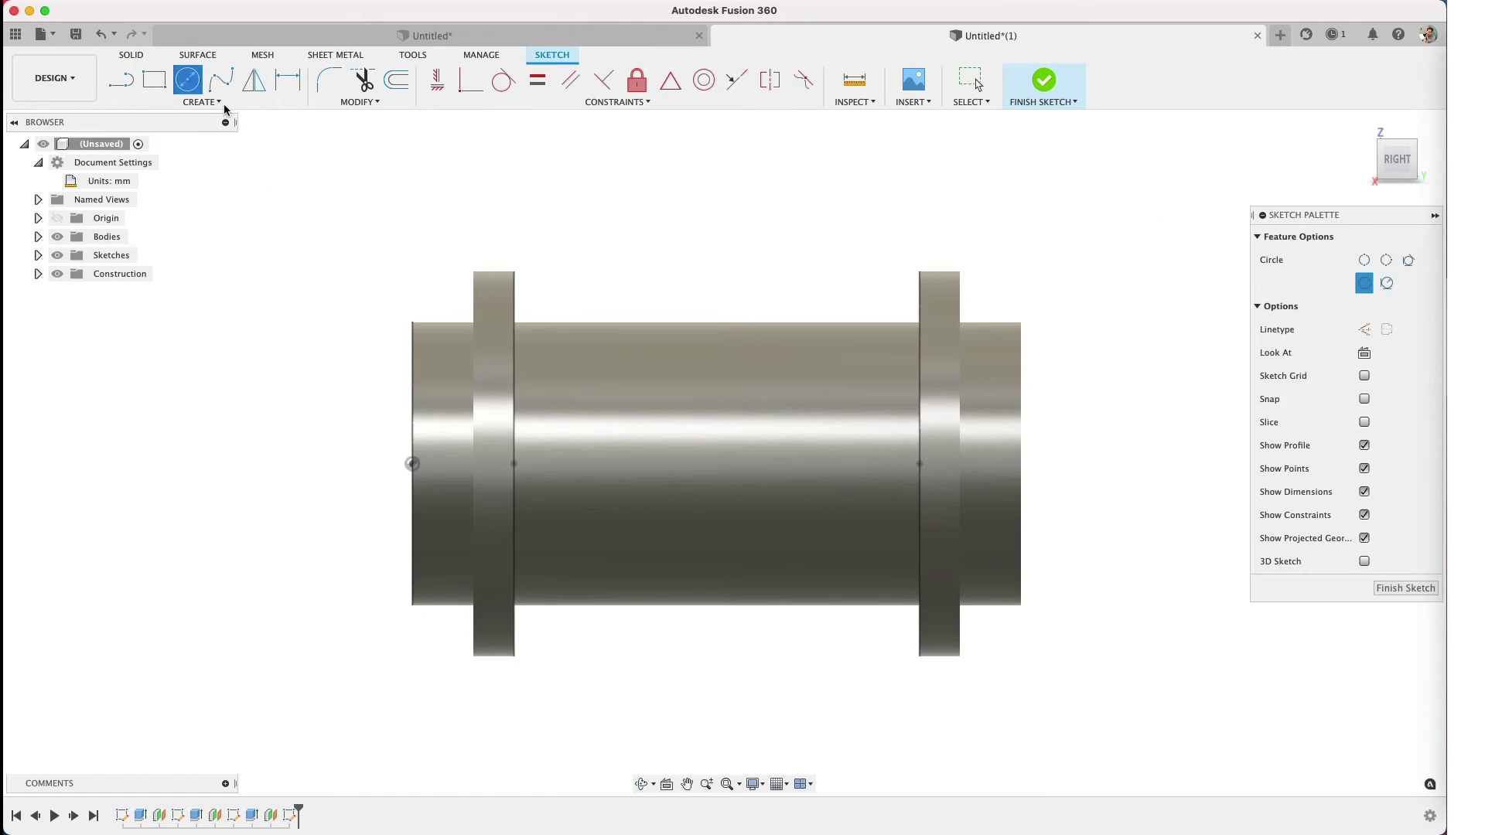
pyautogui.click(709, 473)
pyautogui.click(752, 557)
pyautogui.press('Escape')
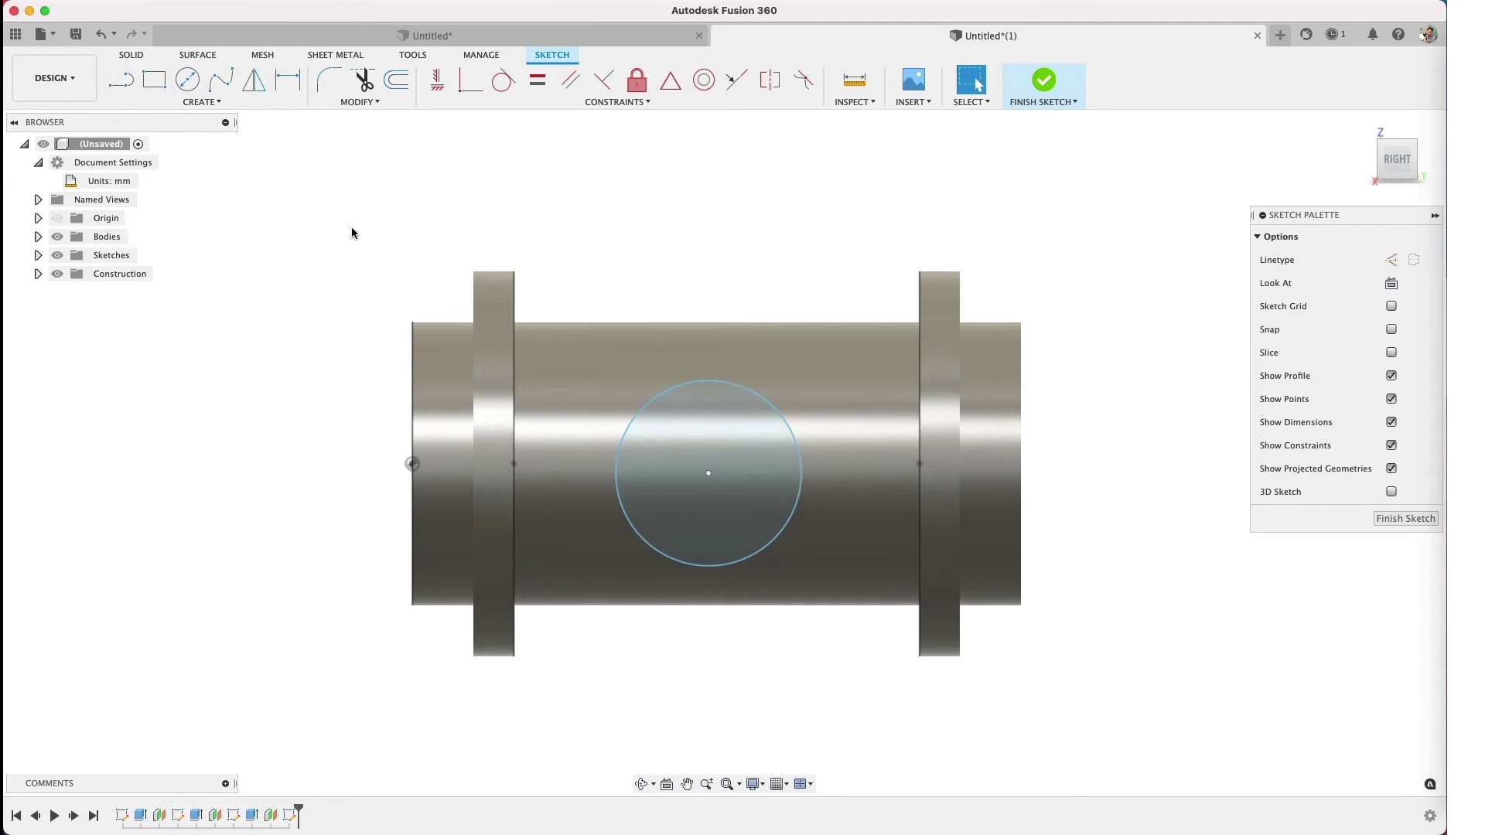
pyautogui.click(121, 79)
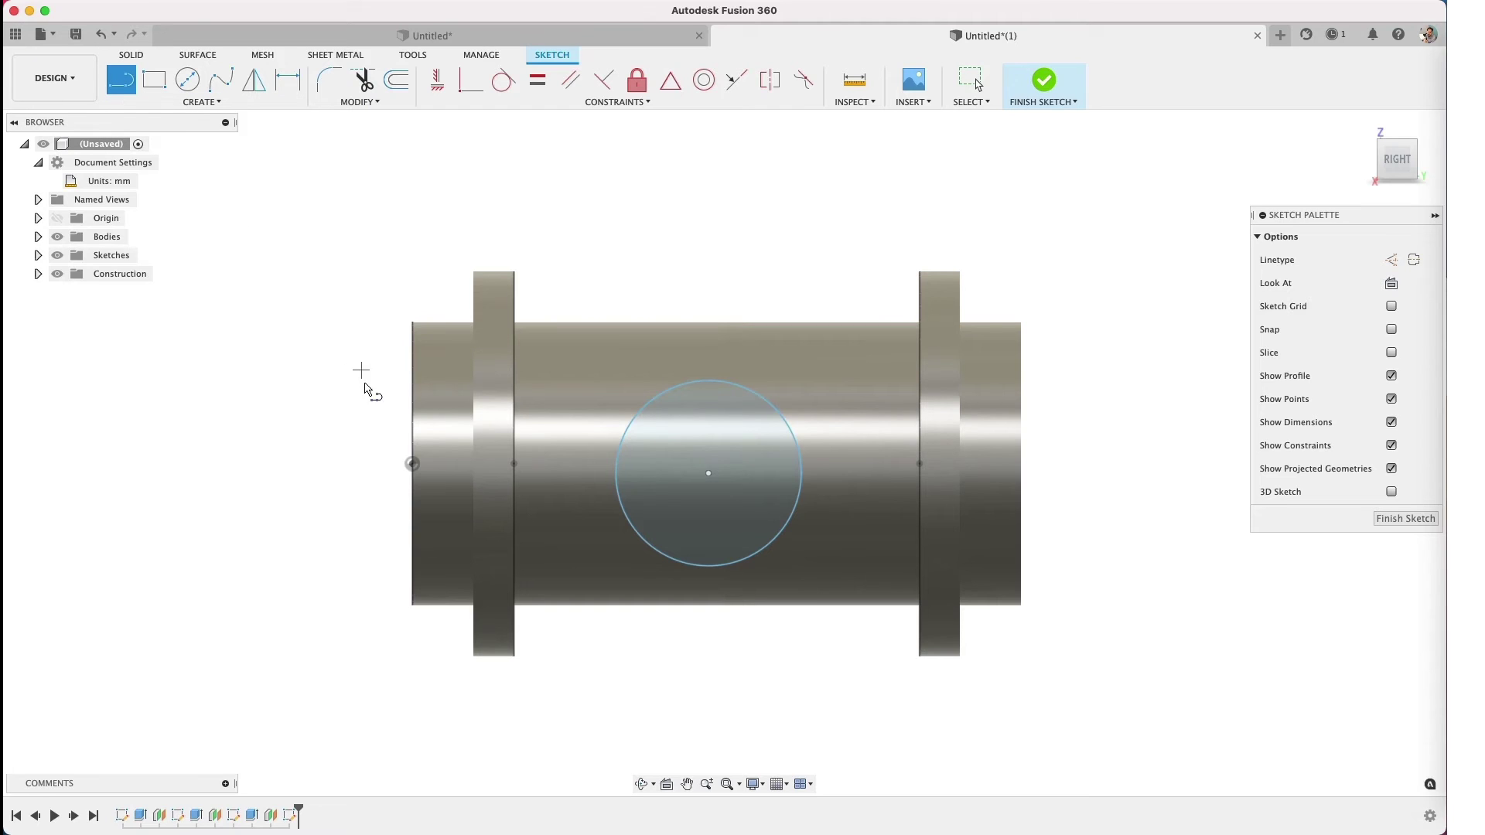
pyautogui.click(413, 464)
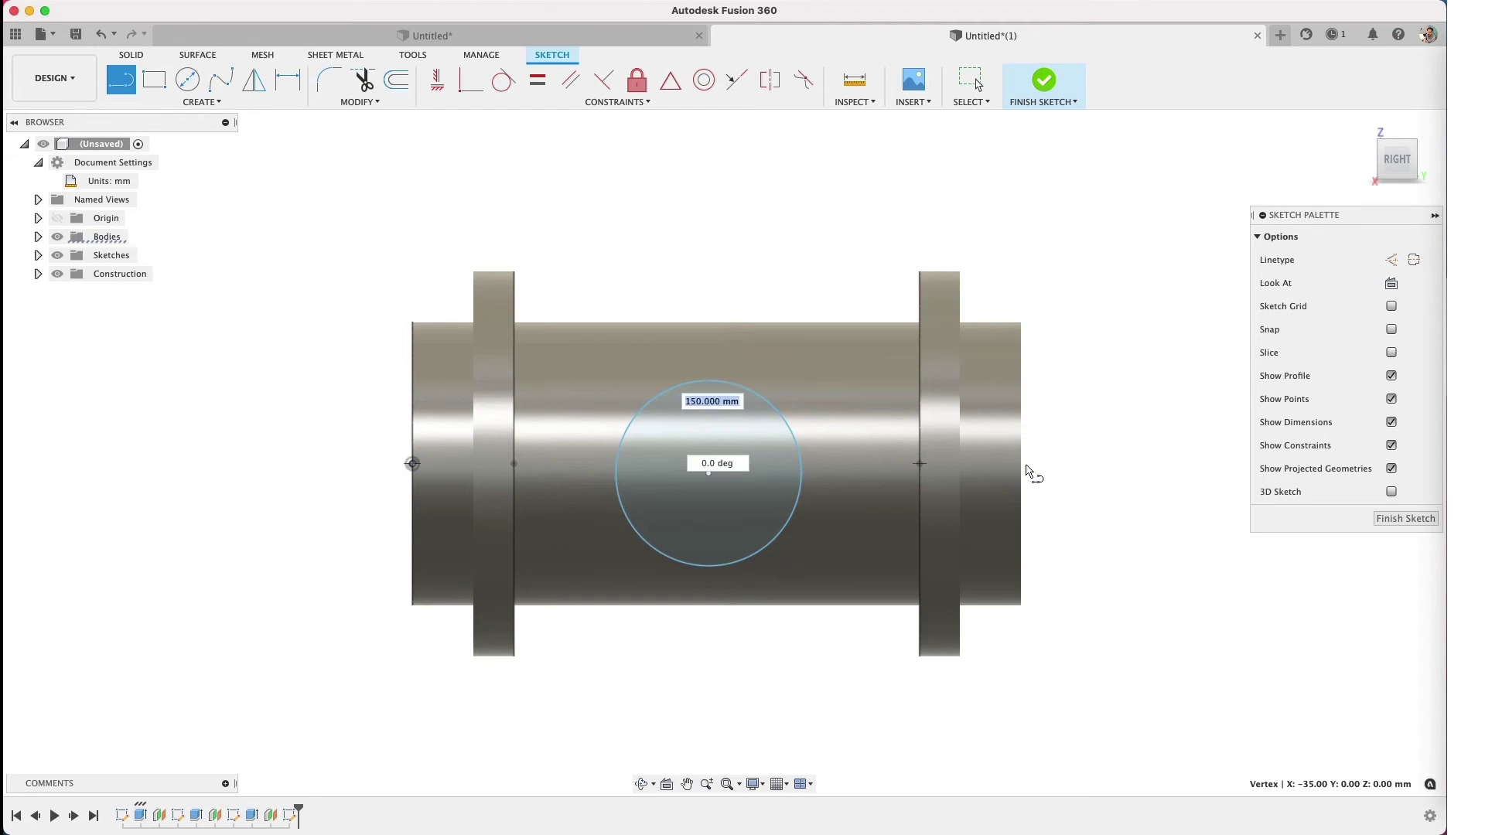
pyautogui.click(1021, 464)
pyautogui.press('Escape')
pyautogui.click(869, 465)
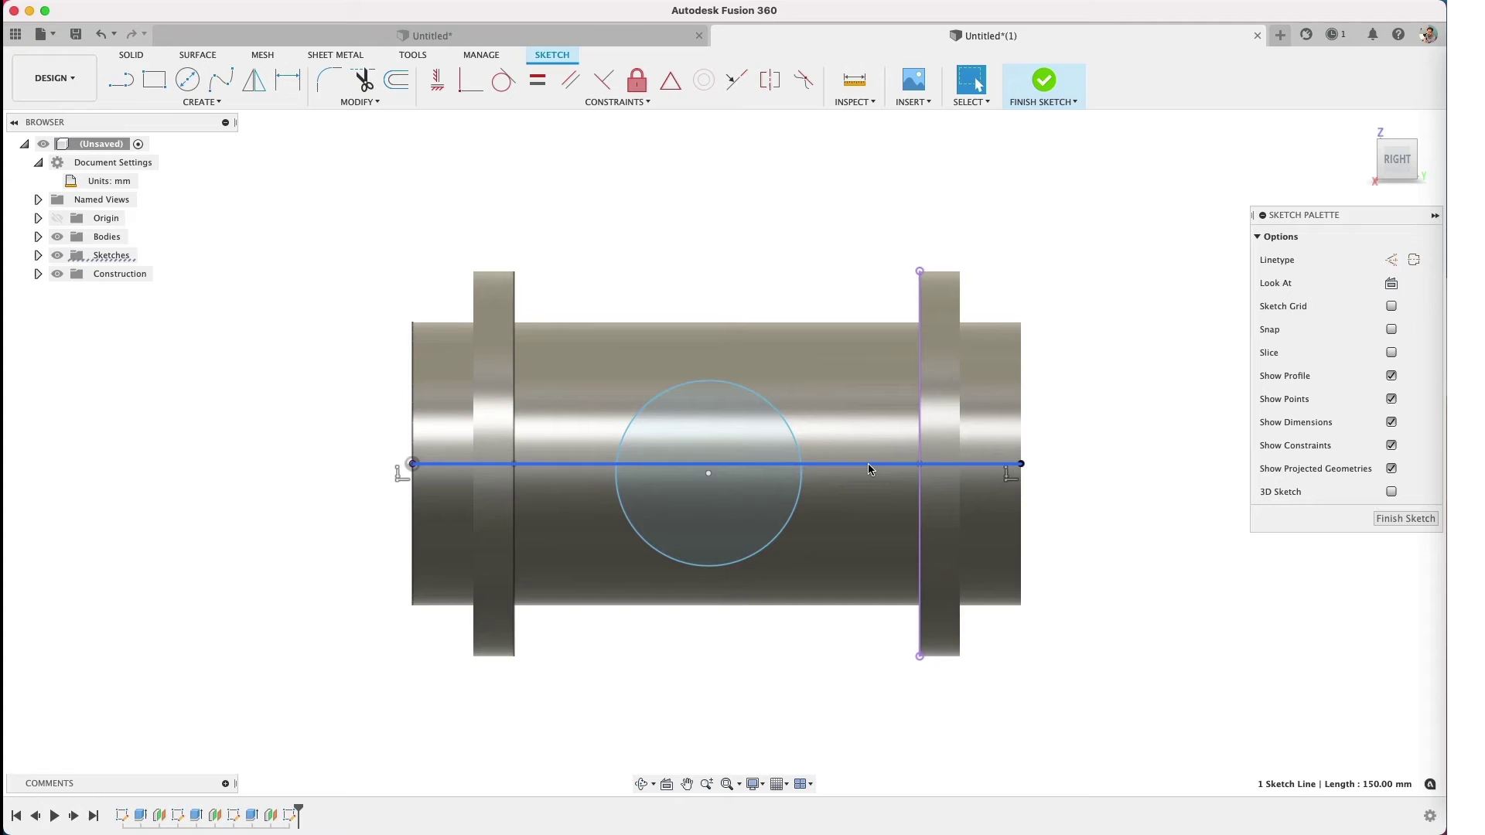
pyautogui.press('x')
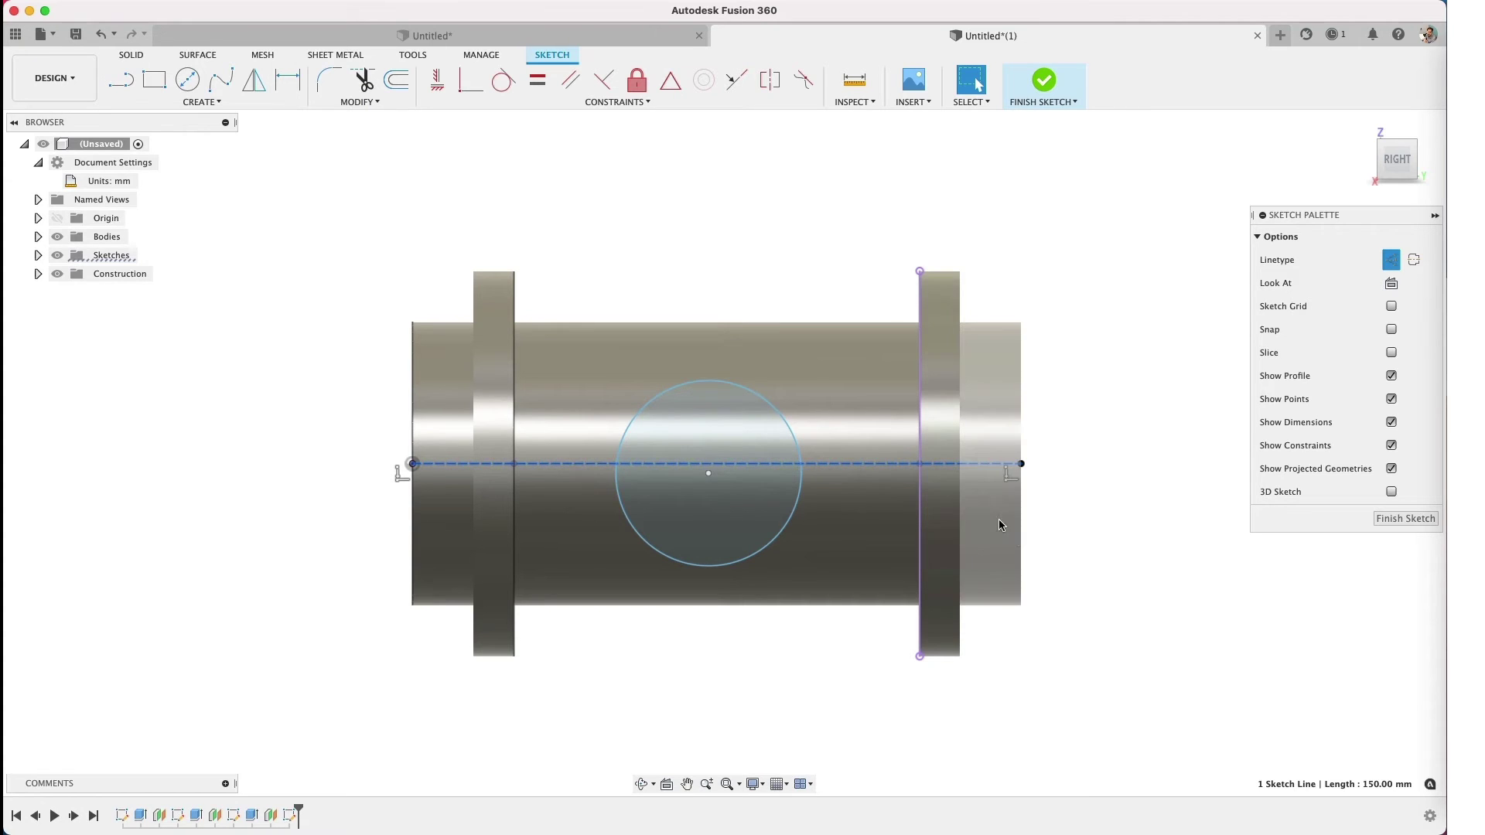
pyautogui.click(1109, 525)
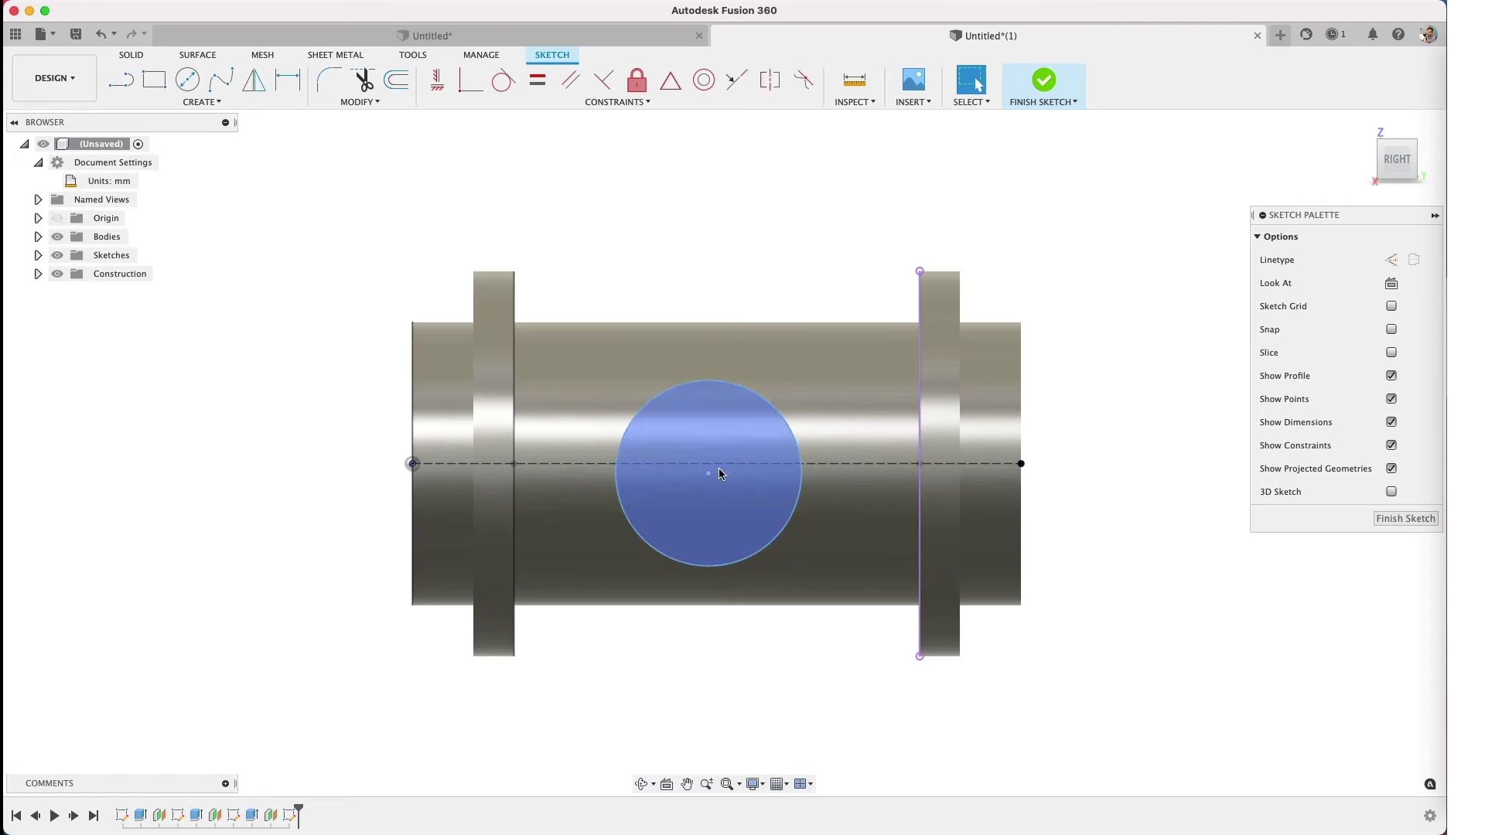
# Step: Make the circle's centre coincident with the construction axis line
pyautogui.moveTo(708, 473); pyautogui.dragTo(717, 260)
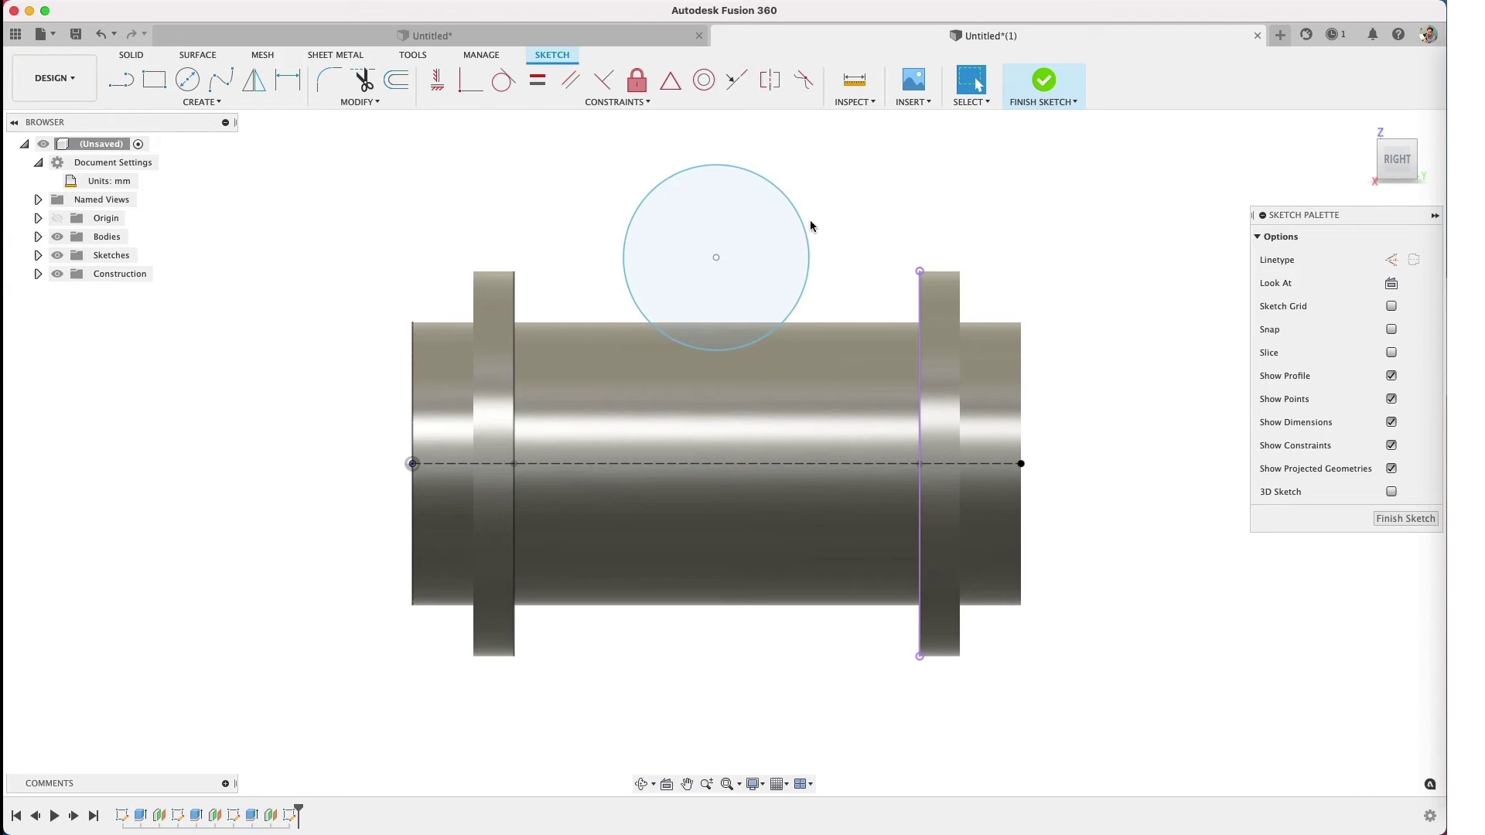
pyautogui.click(713, 261)
pyautogui.click(716, 257)
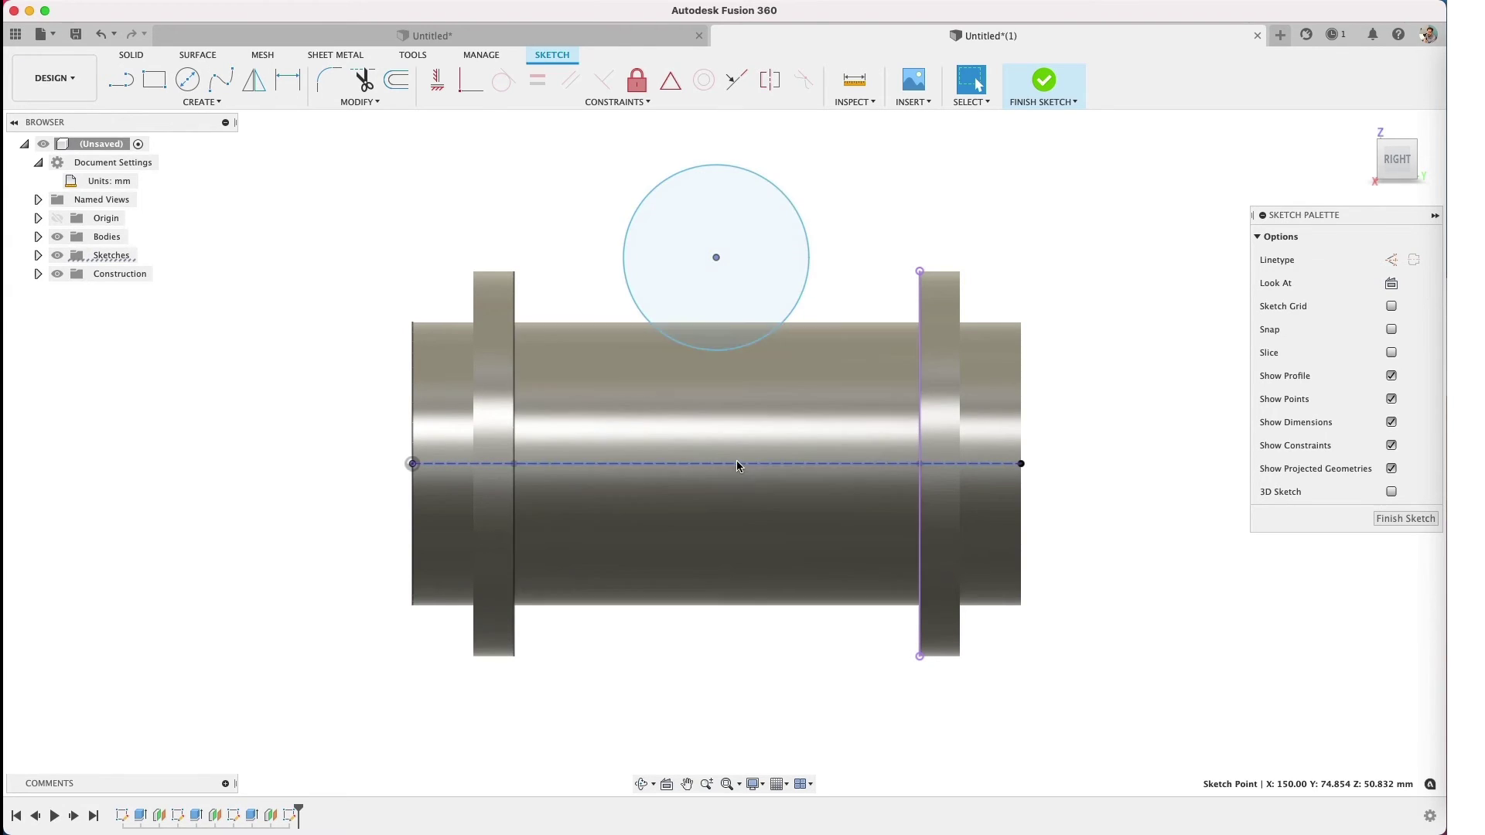
pyautogui.keyDown('shift'); pyautogui.click(739, 465); pyautogui.keyUp('shift')
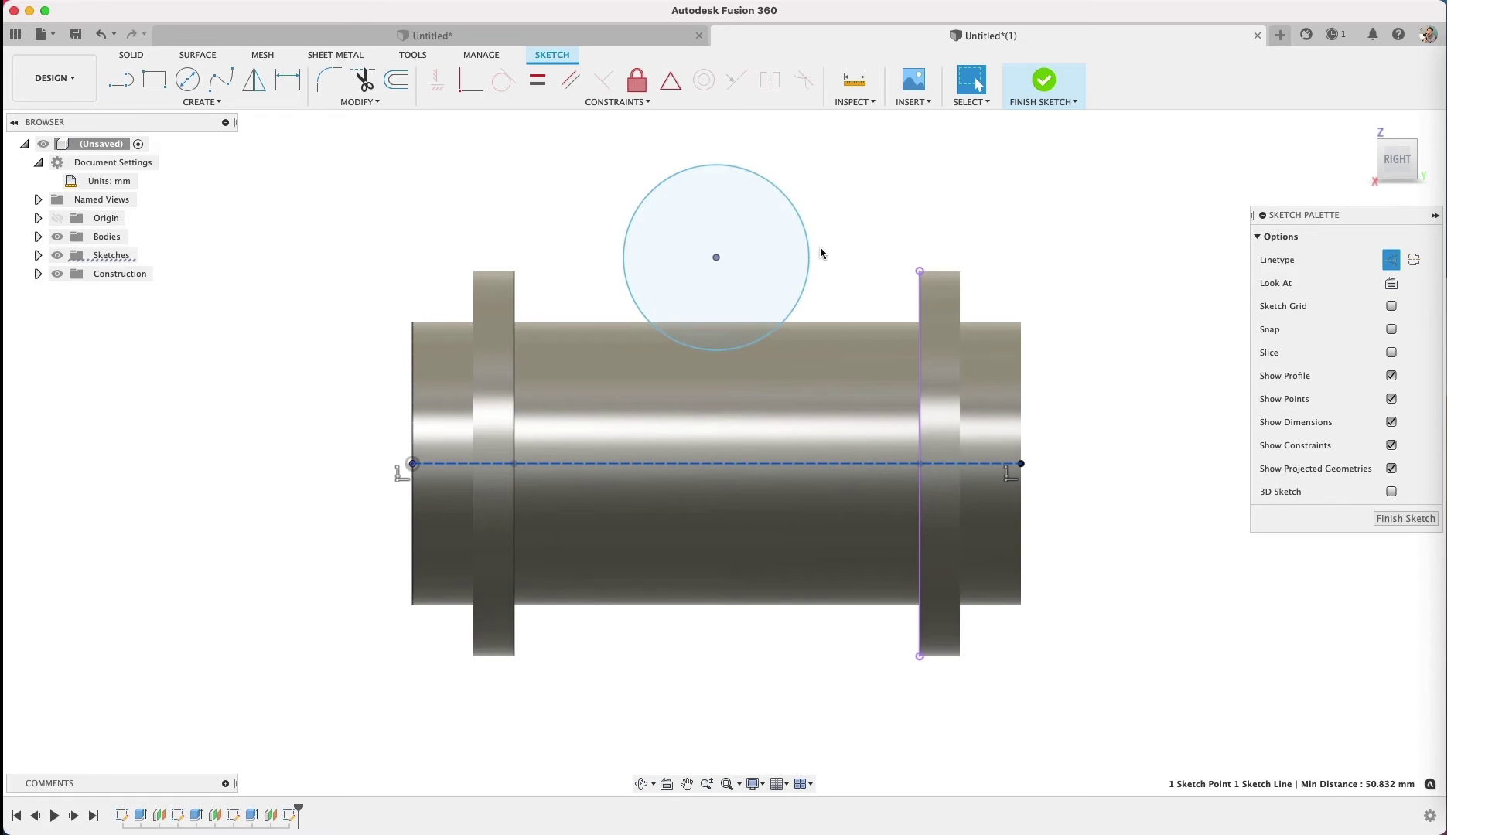
pyautogui.rightClick(815, 175)
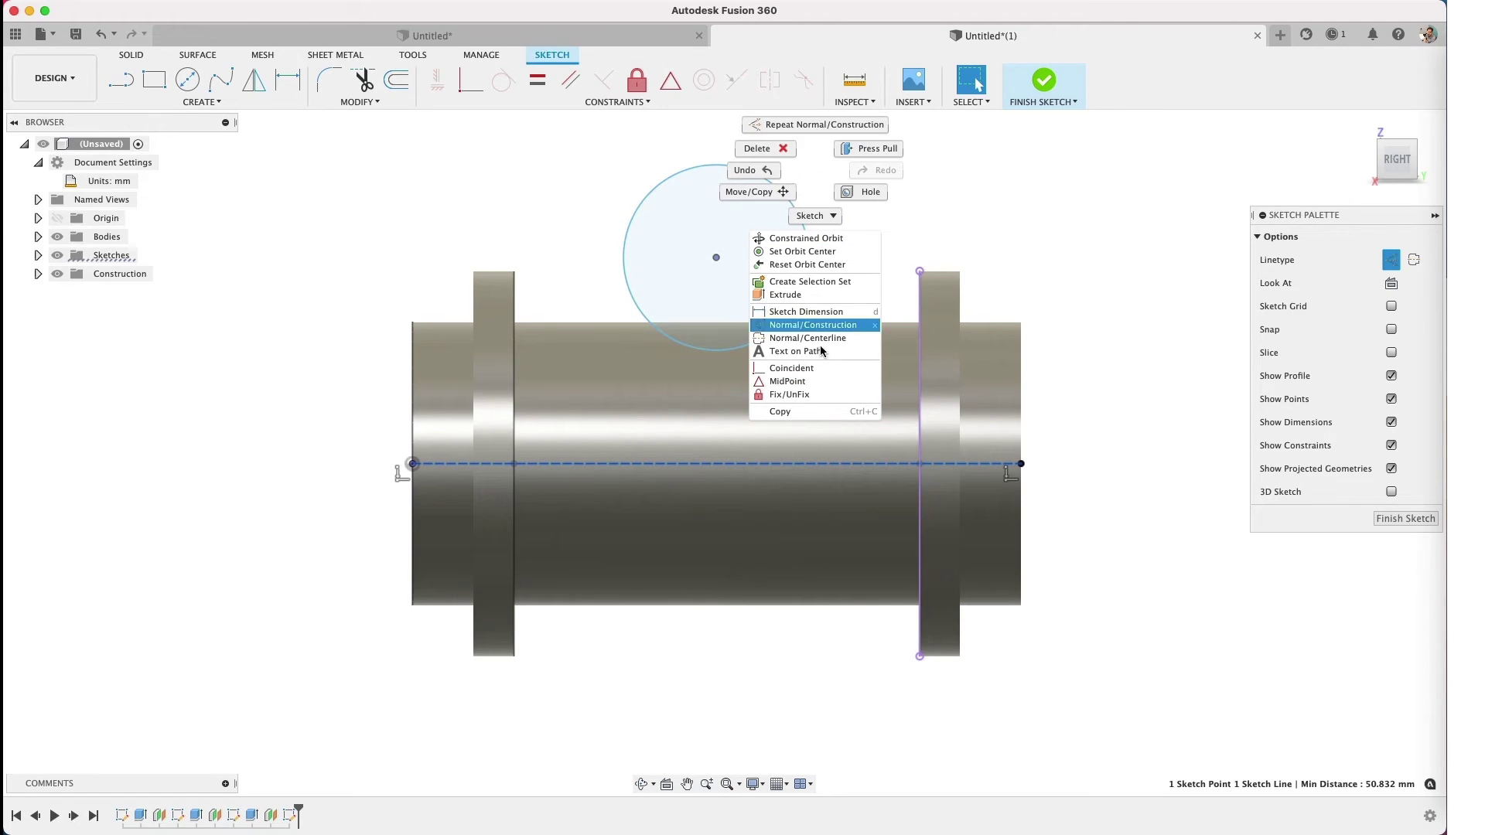
pyautogui.click(820, 384)
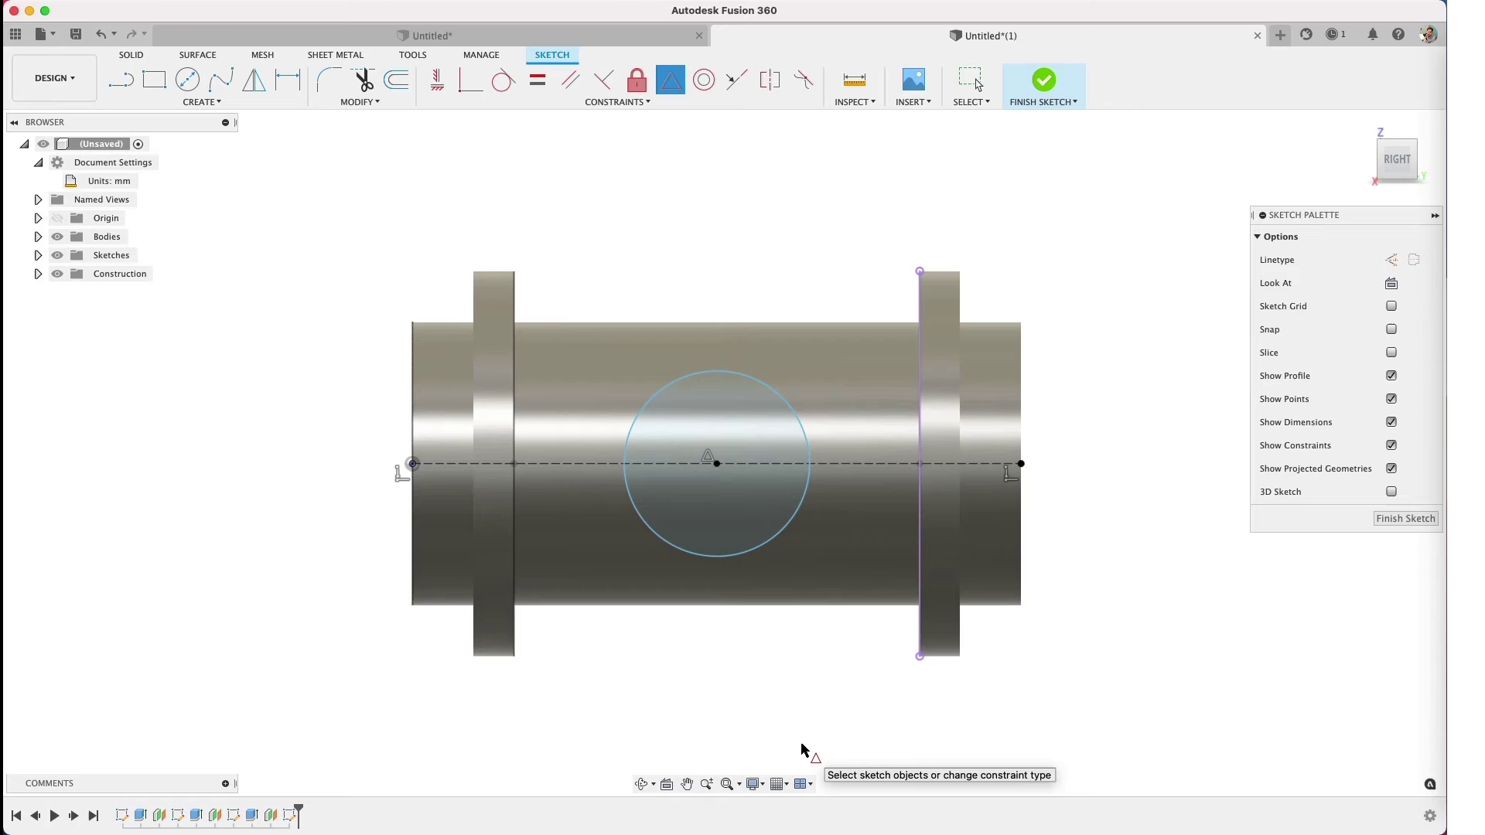
pyautogui.press('Escape')
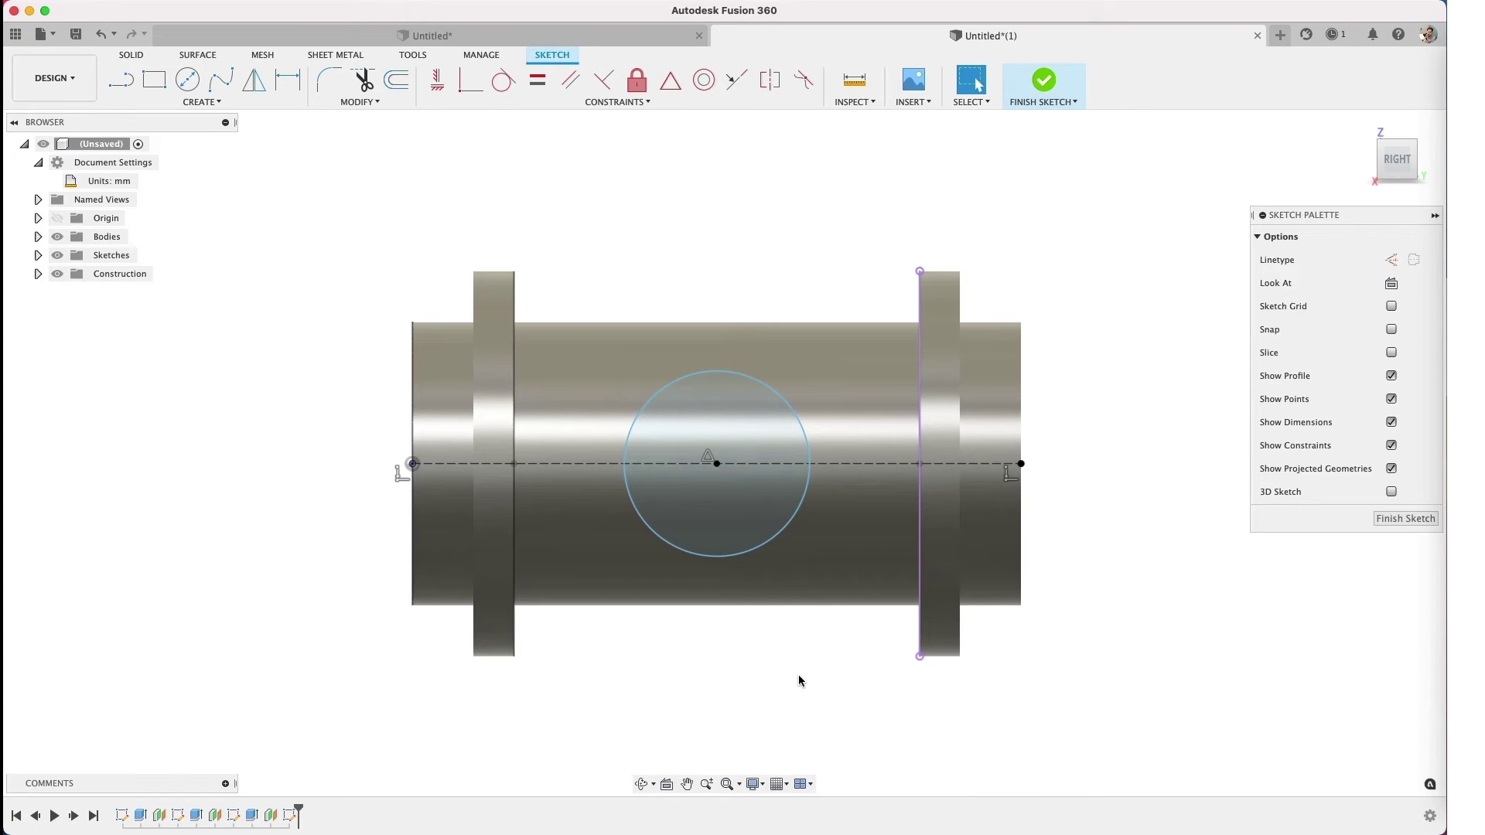
# Step: Dimension the circle's diameter and set it to 70 mm
pyautogui.press('d')
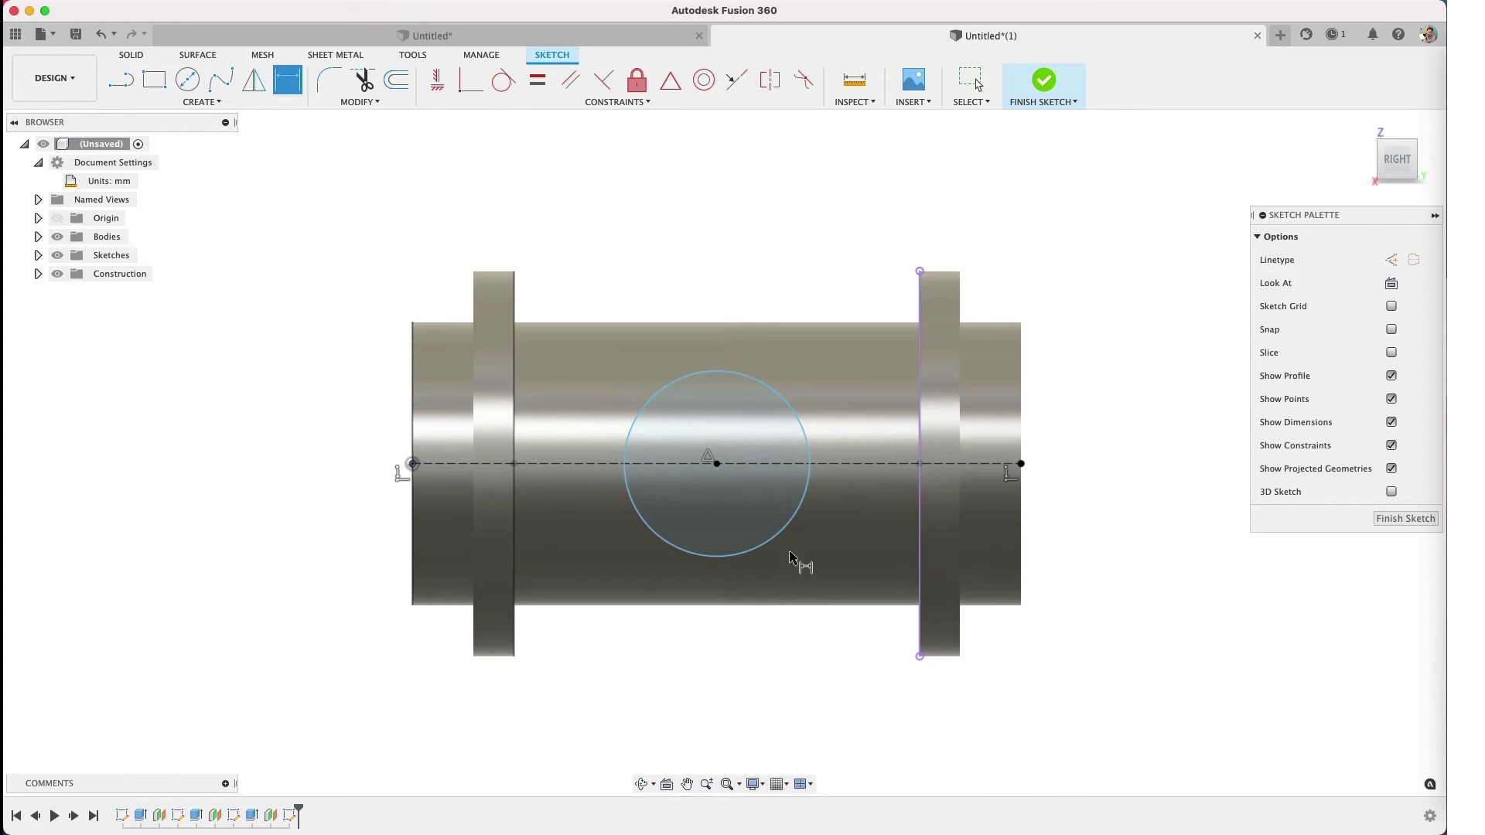
pyautogui.click(789, 408)
pyautogui.click(832, 253)
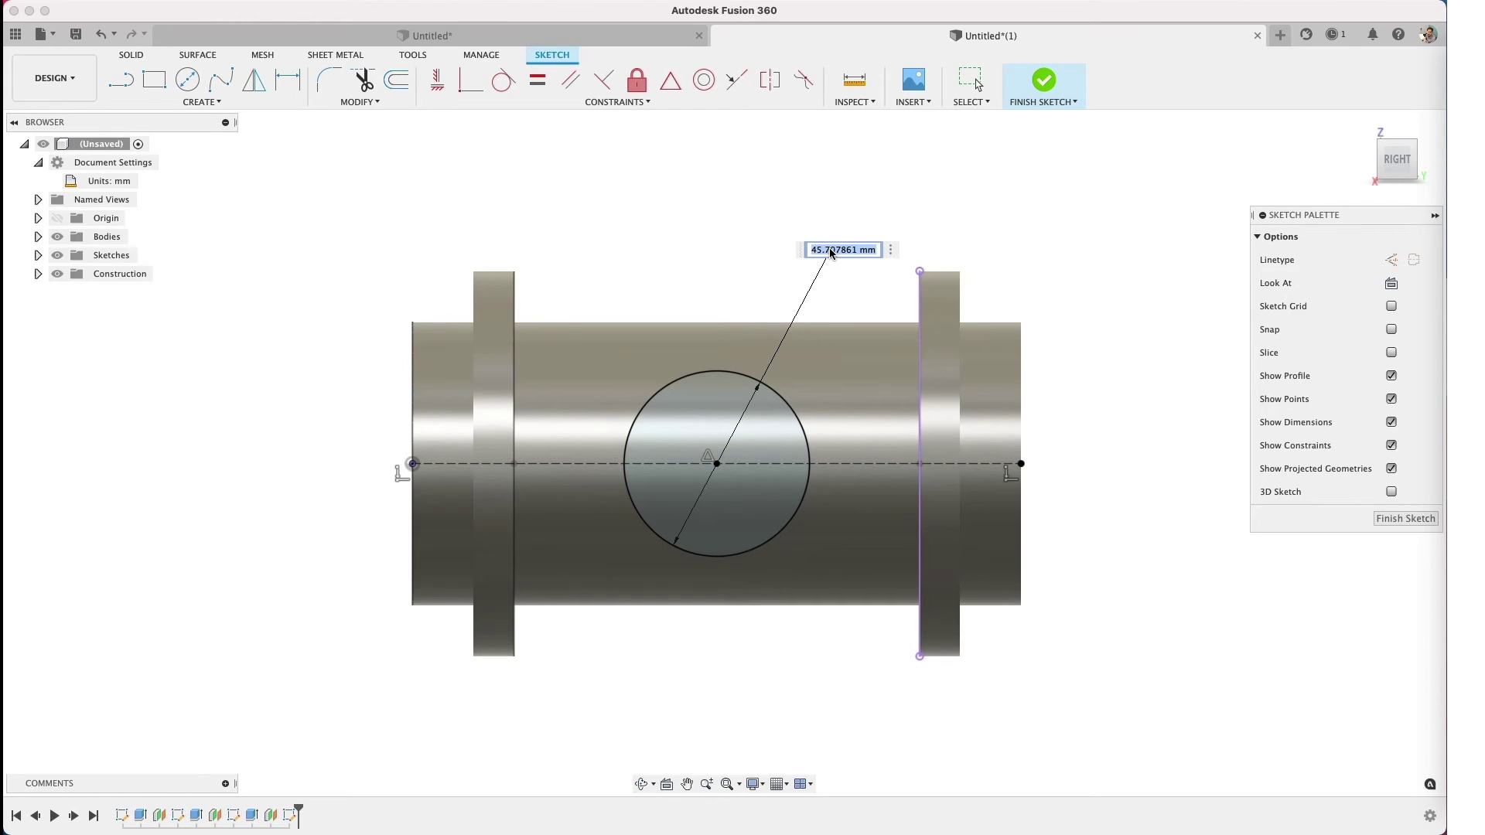
pyautogui.press('Return')
pyautogui.press('Escape')
pyautogui.keyDown('shift'); pyautogui.moveTo(763, 239); pyautogui.dragTo(753, 239, button='middle'); pyautogui.keyUp('shift')
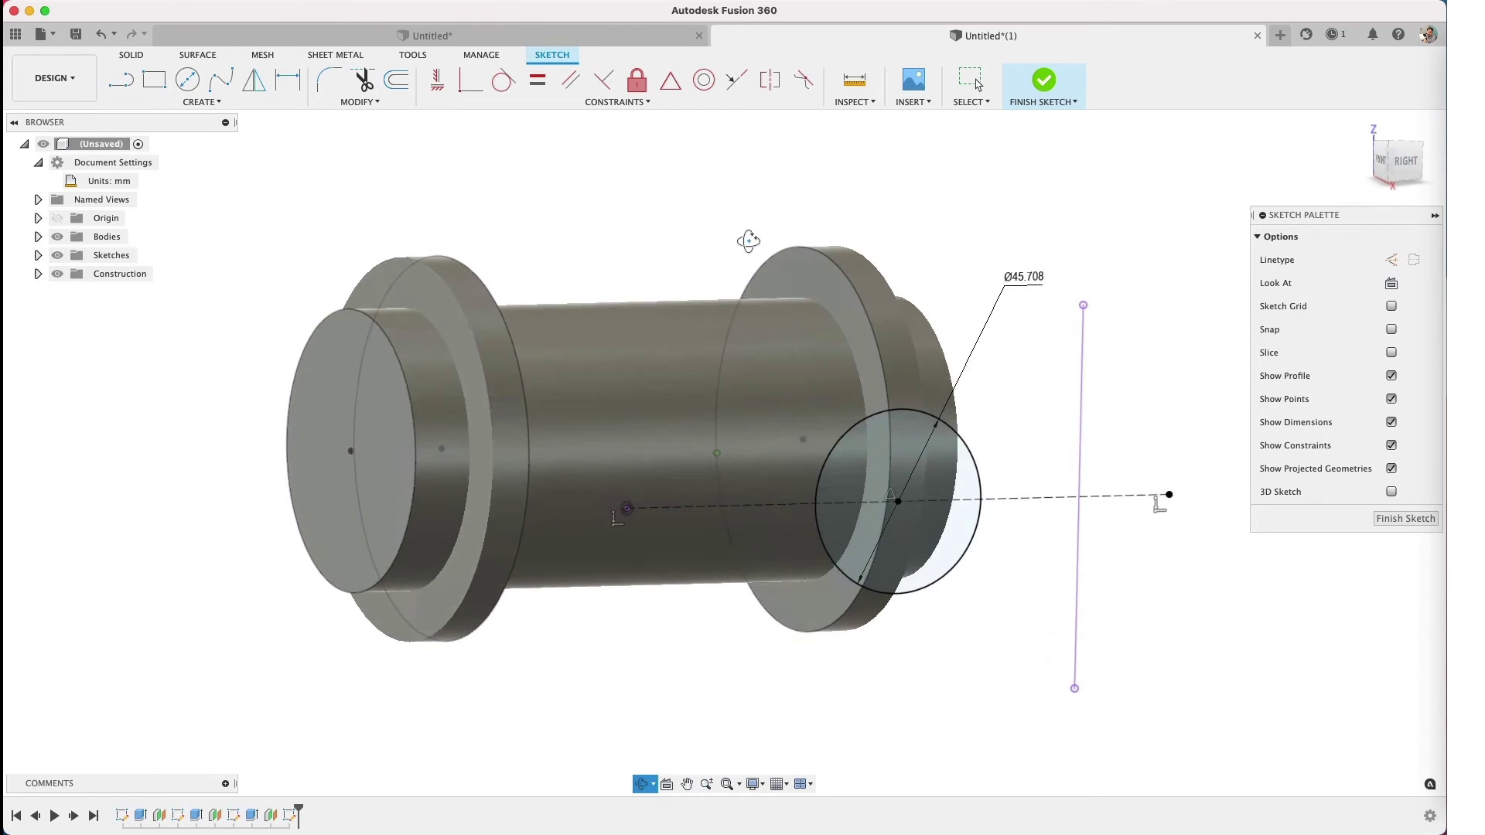
pyautogui.click(372, 323)
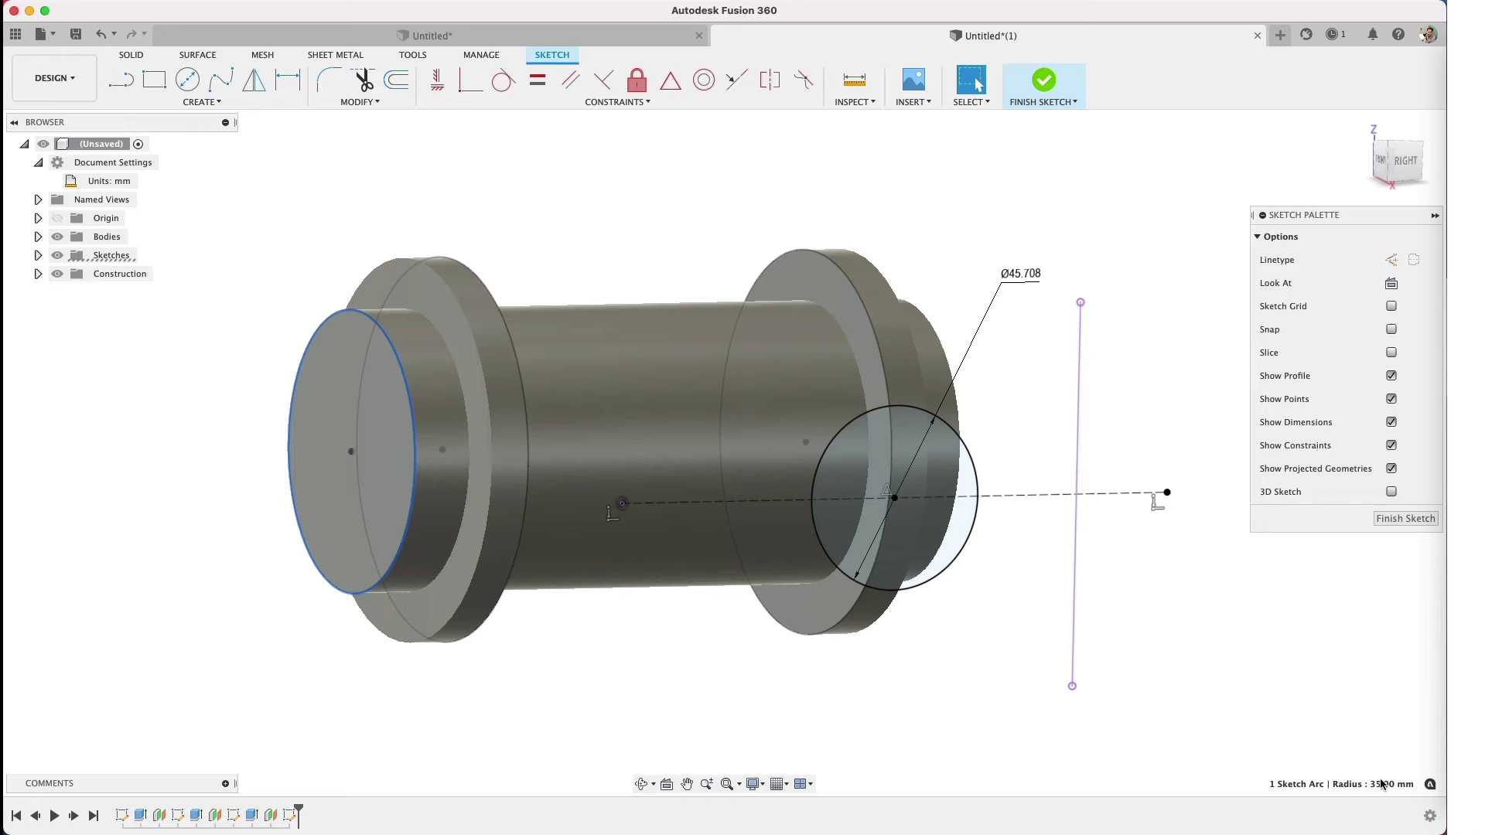
pyautogui.doubleClick(1019, 277)
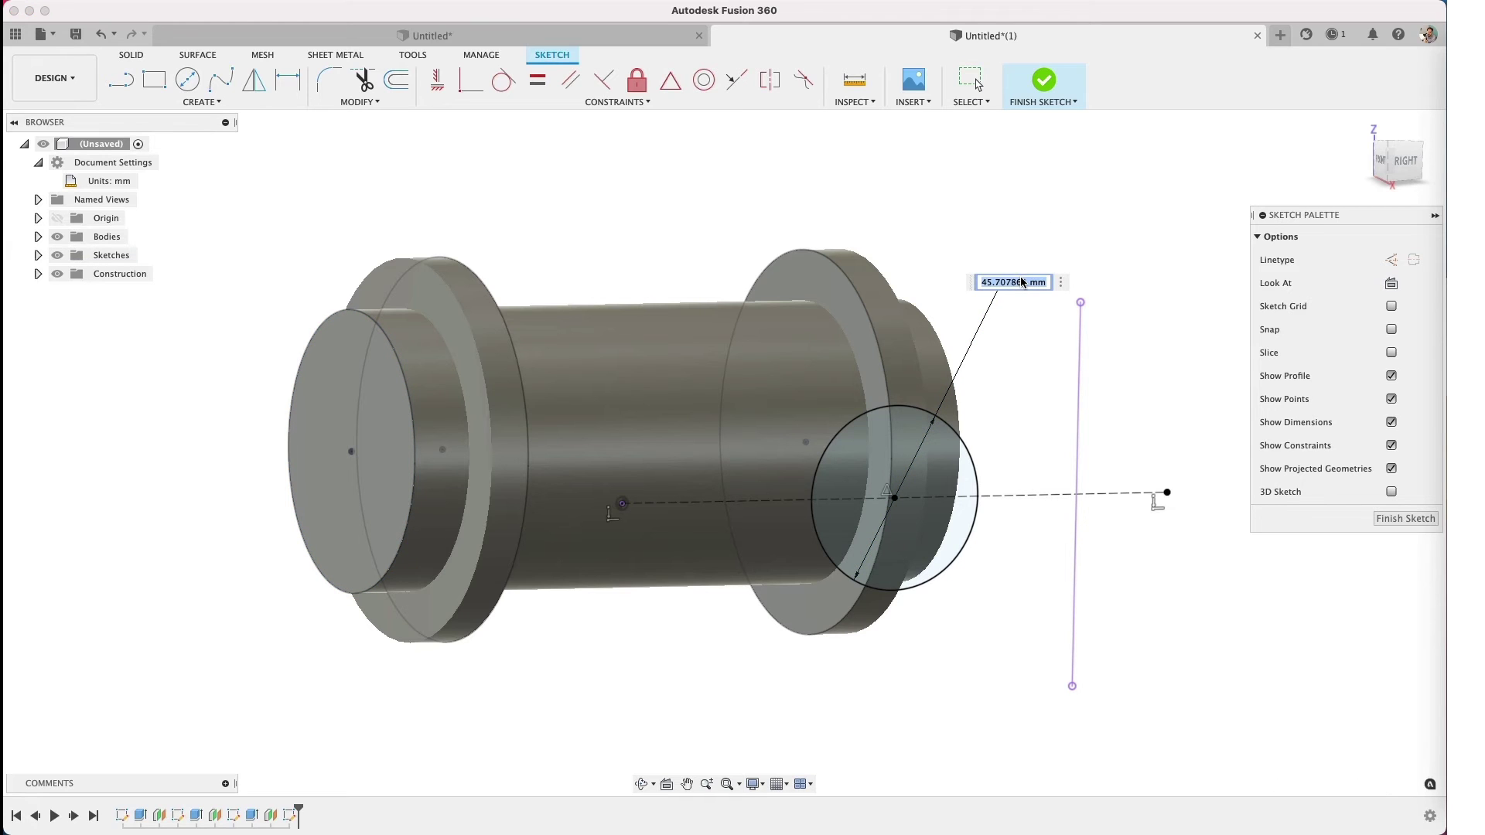
pyautogui.write('70')
pyautogui.press('Return')
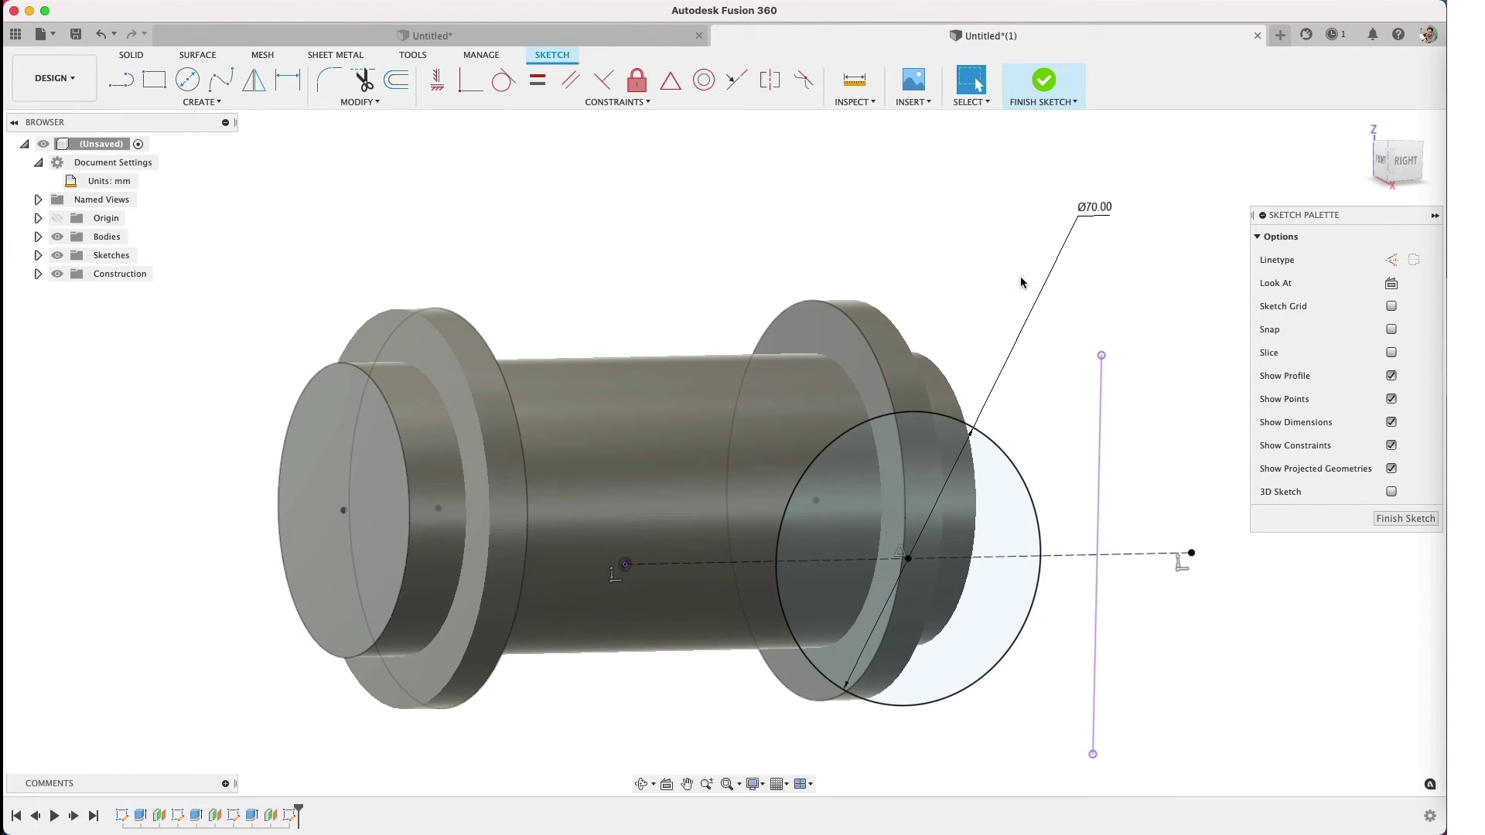
# Step: Extrude the 70 mm circle profile 149 mm, joined into the main pipe
pyautogui.press('e')
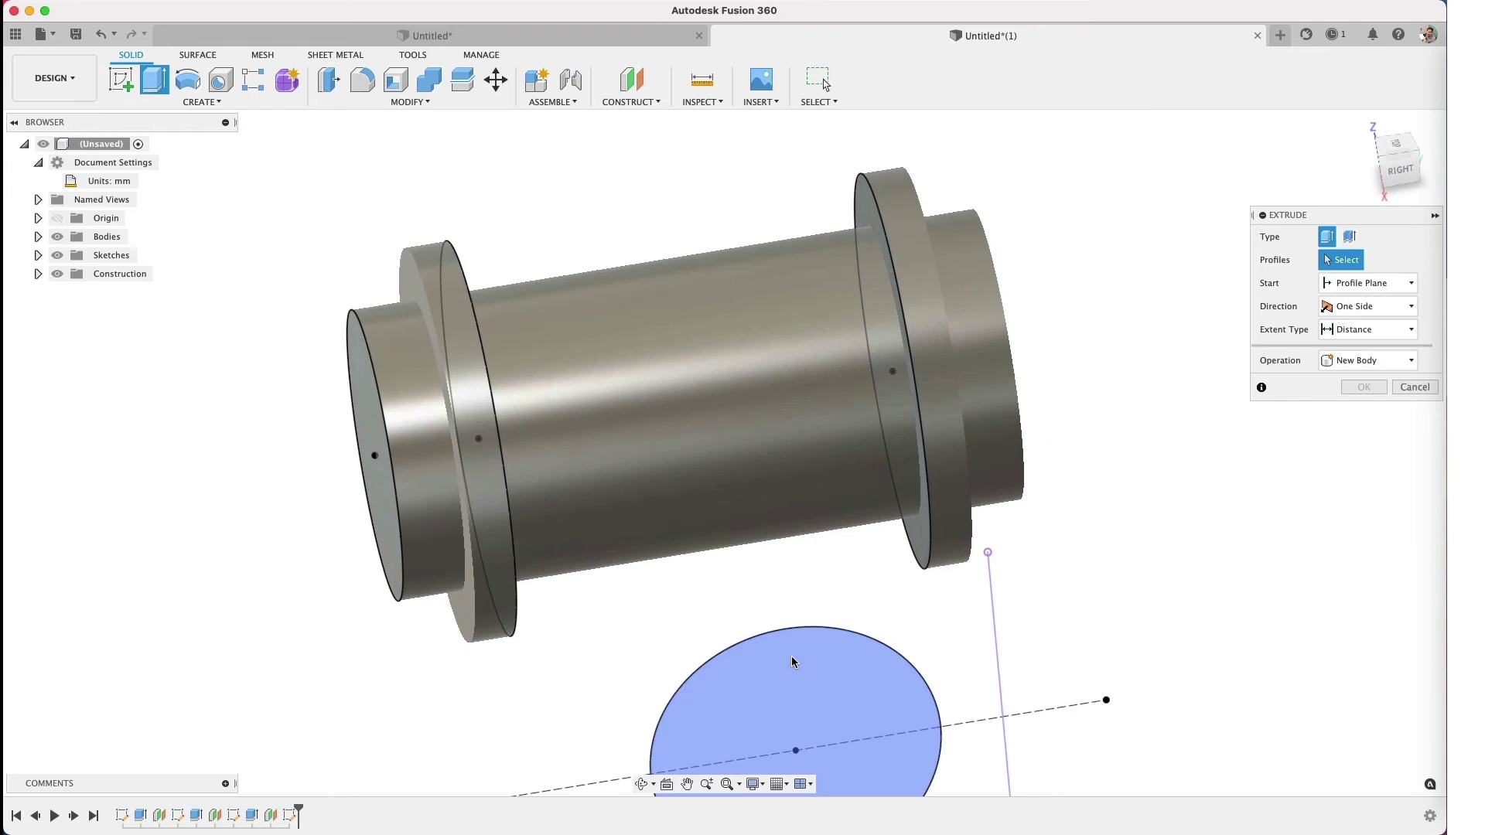
pyautogui.click(791, 662)
pyautogui.moveTo(796, 749); pyautogui.dragTo(701, 410)
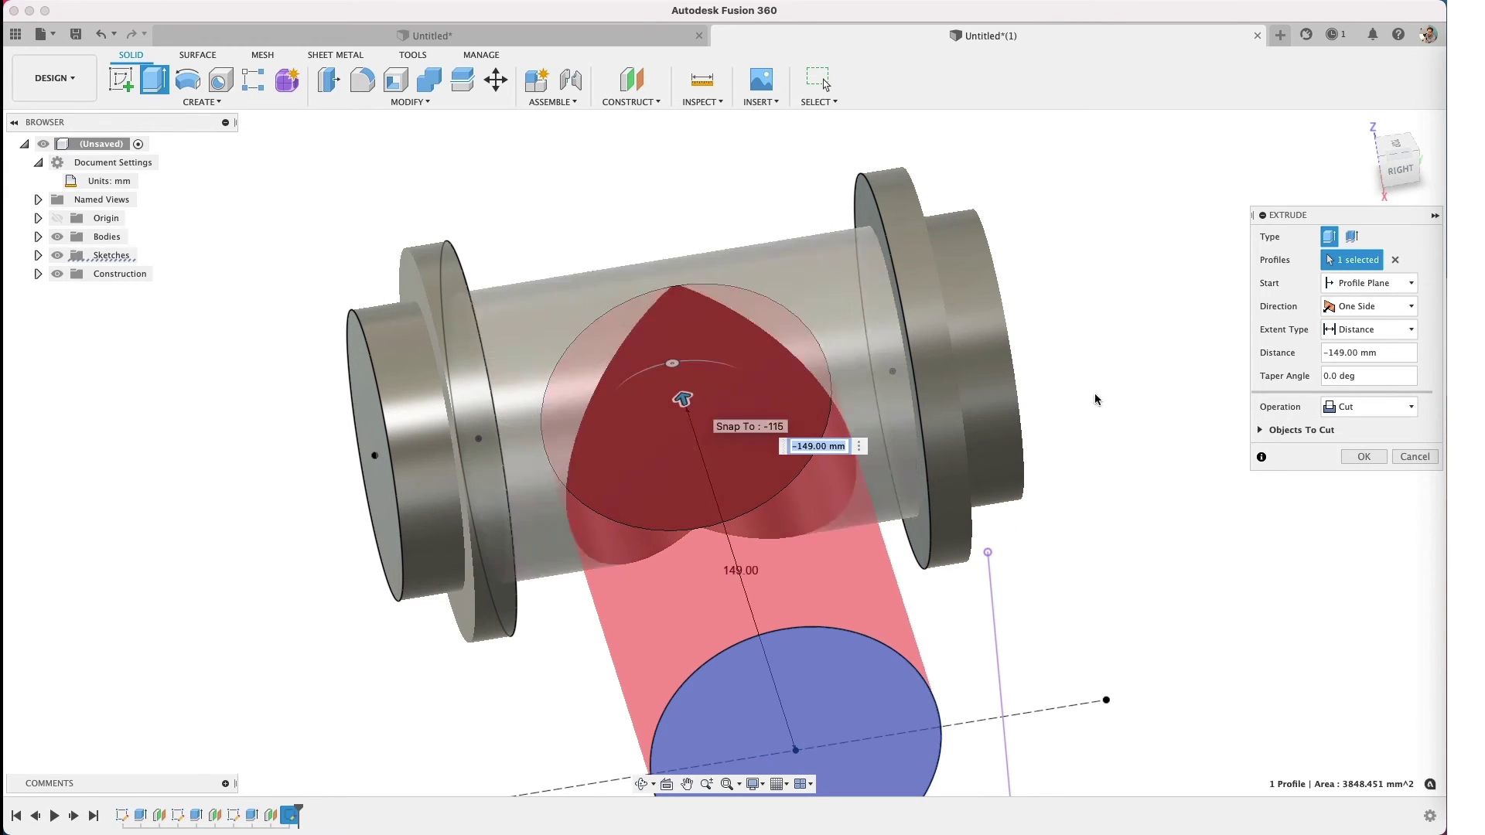
pyautogui.click(1387, 410)
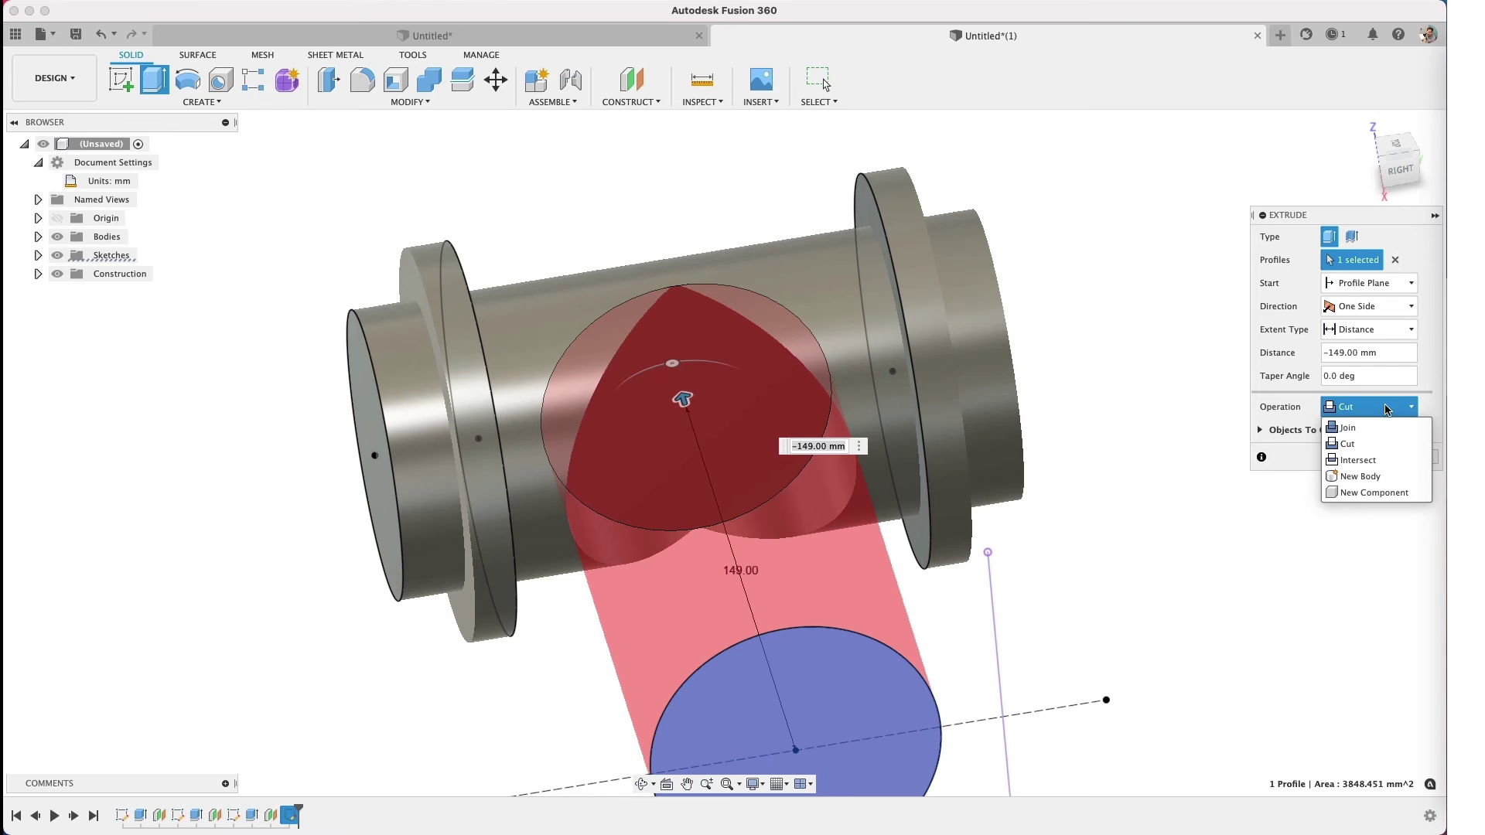
pyautogui.click(1365, 437)
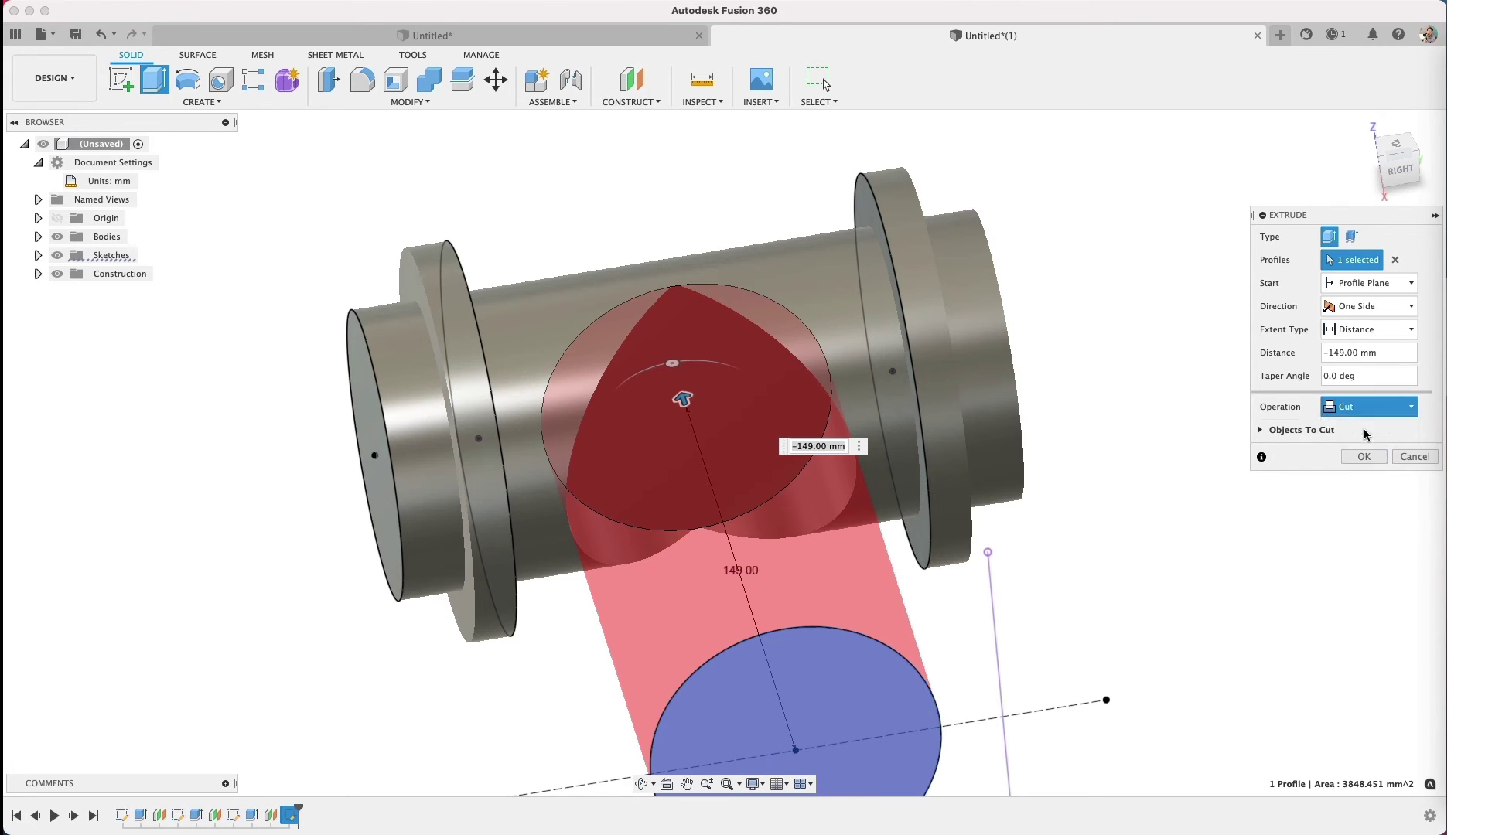
pyautogui.keyDown('shift'); pyautogui.moveTo(1078, 472); pyautogui.dragTo(1117, 467, button='middle'); pyautogui.keyUp('shift')
pyautogui.click(1369, 434)
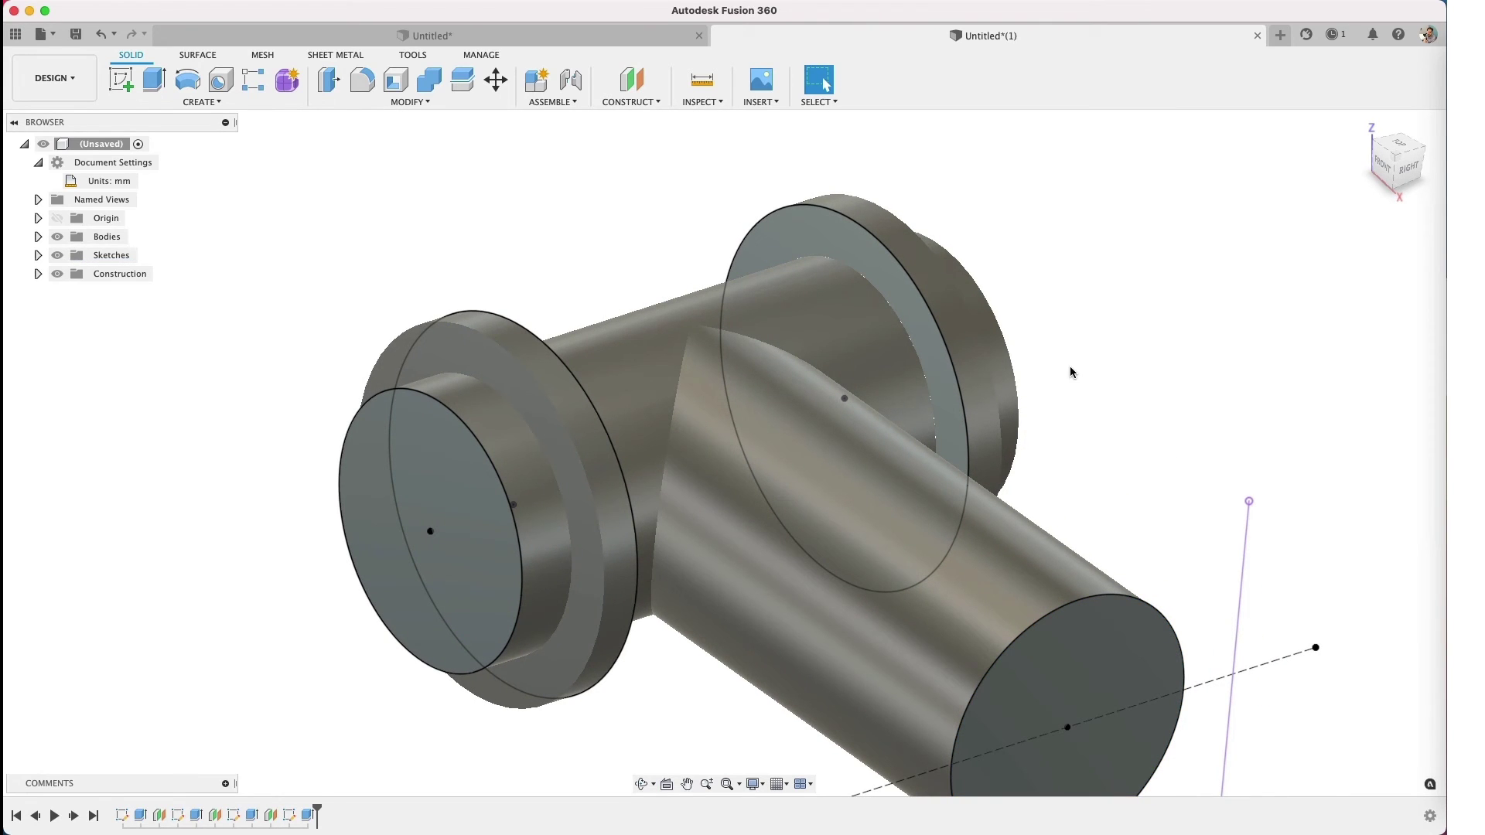
# Step: Return to the home view and hide all sketches
pyautogui.scroll(-3, 1072, 370)
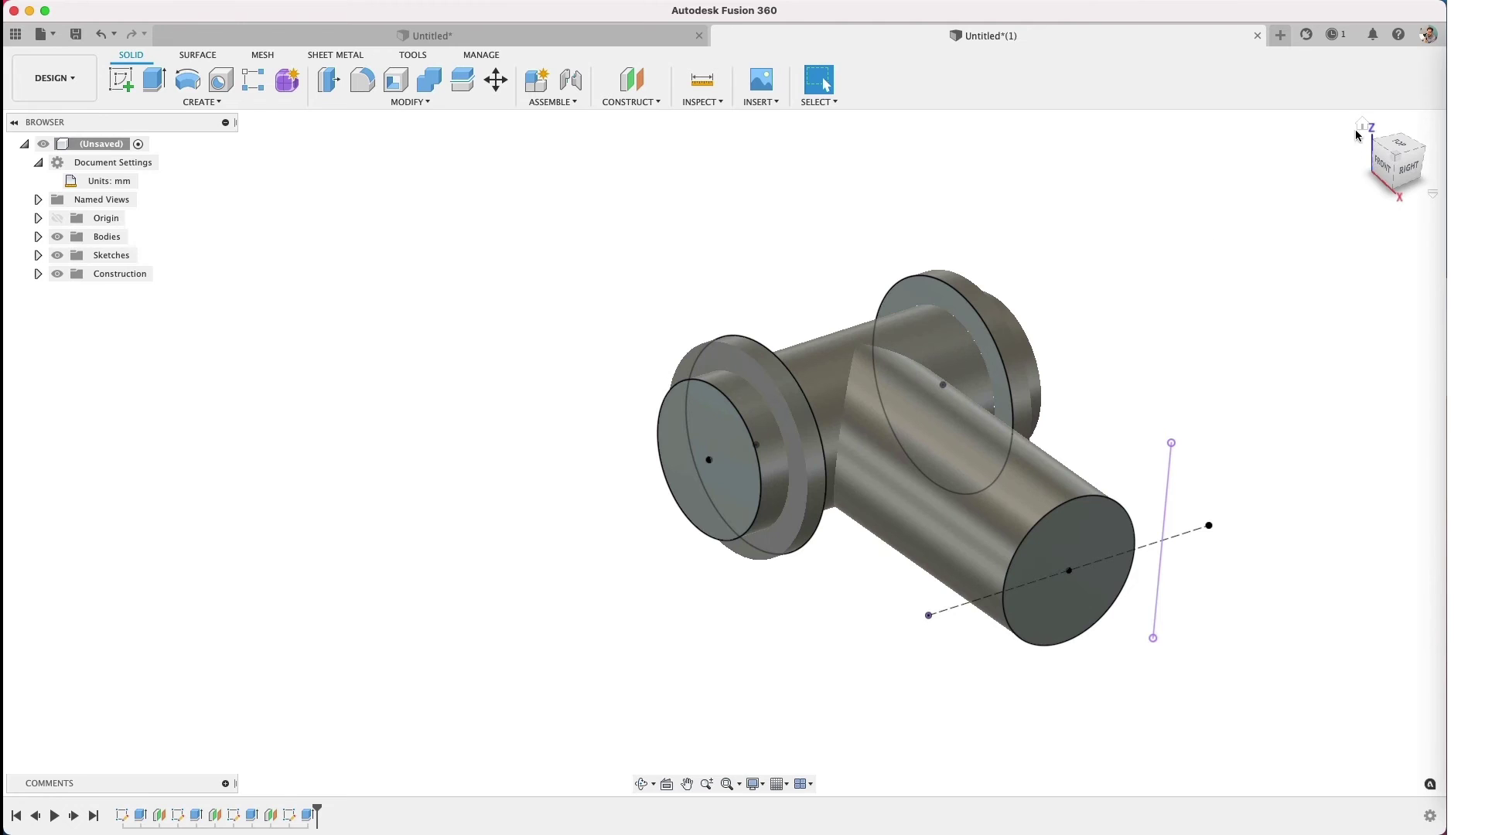
pyautogui.click(1362, 129)
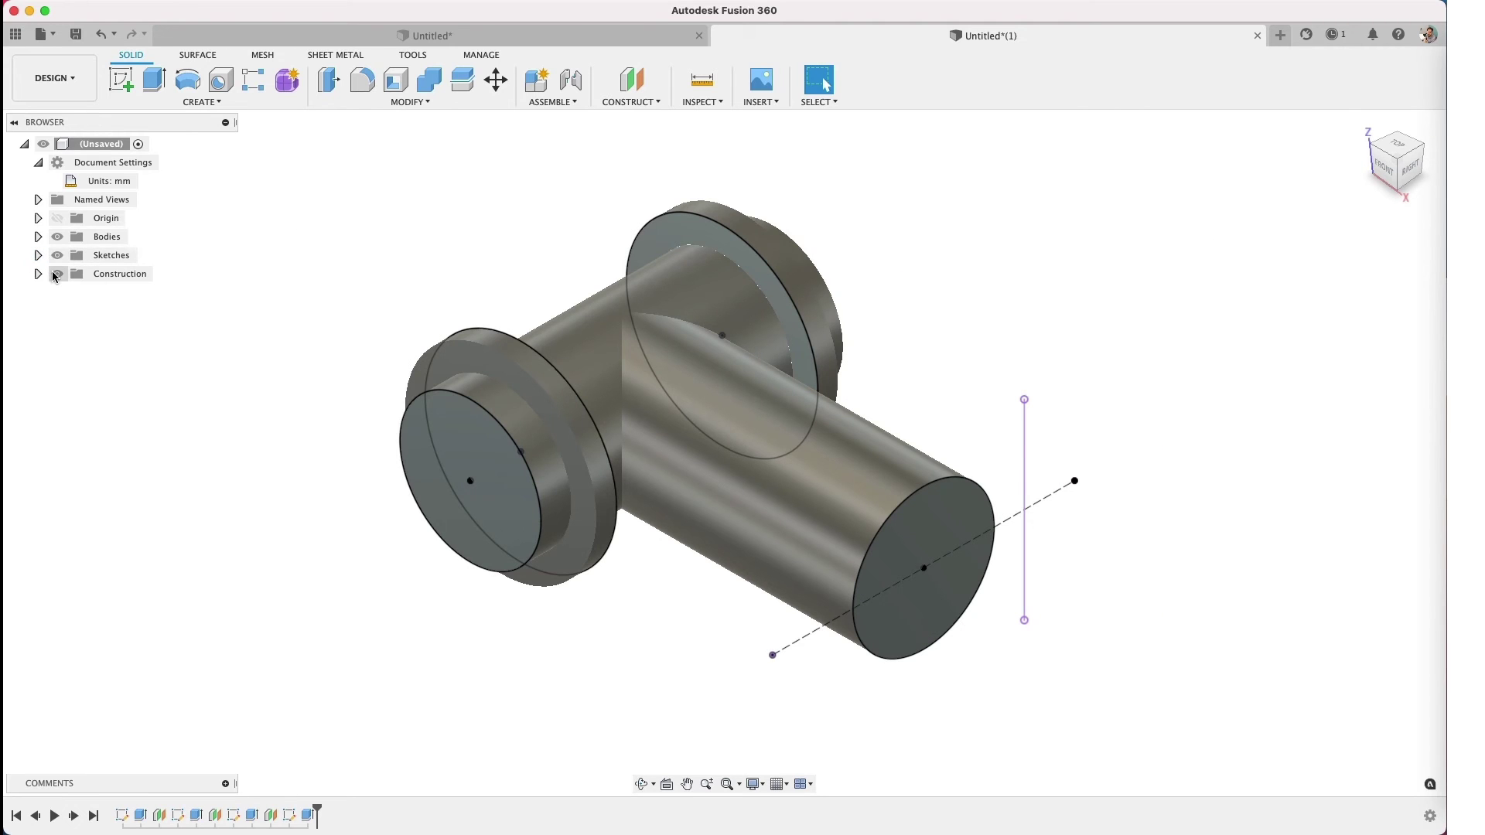
pyautogui.click(57, 255)
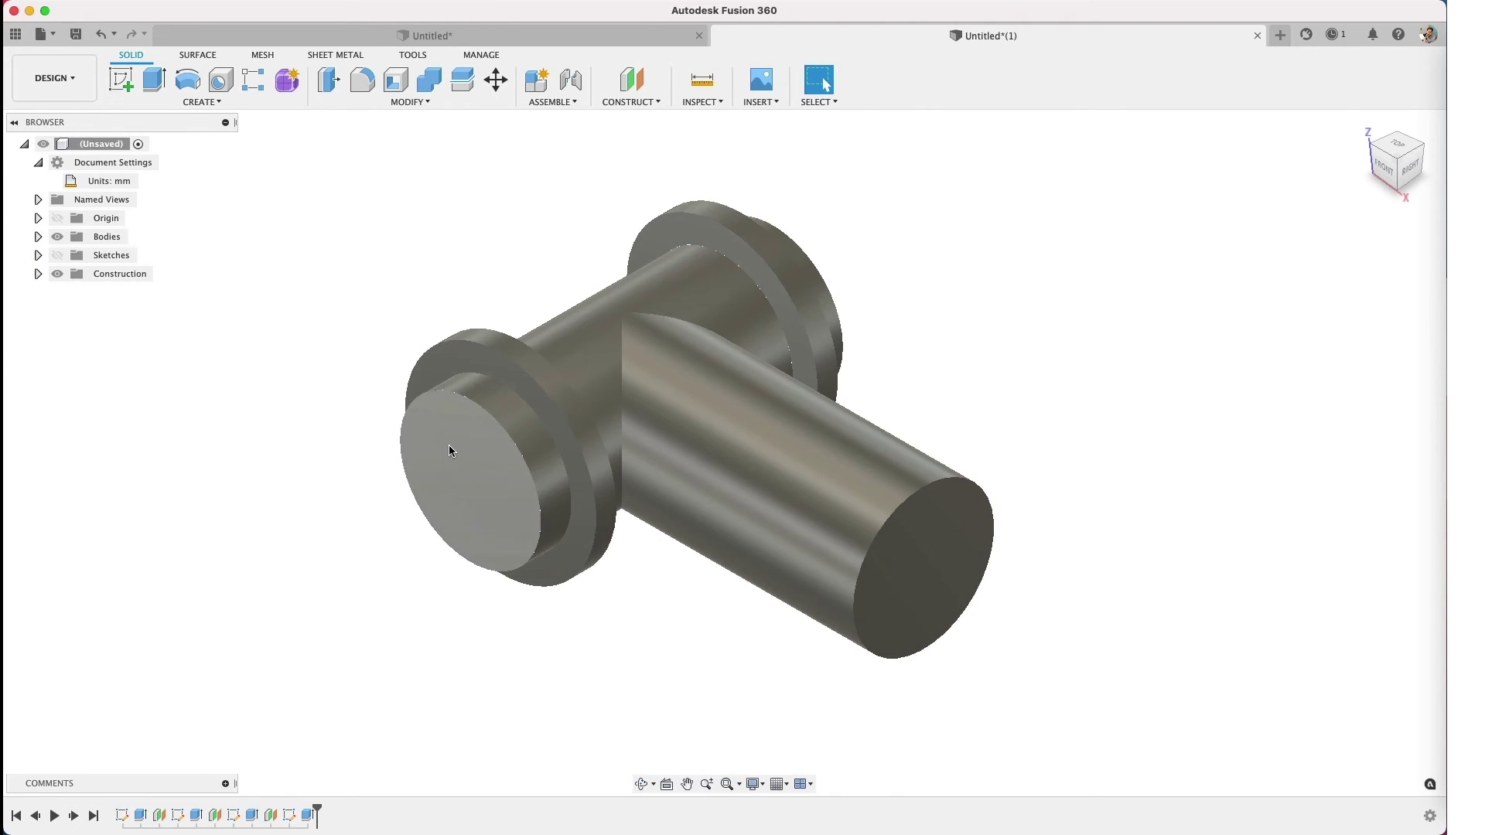
# Step: Sketch a circle centred on the flange end face, dimensioned at 40 mm, and begin extruding it
pyautogui.click(118, 84)
pyautogui.click(414, 425)
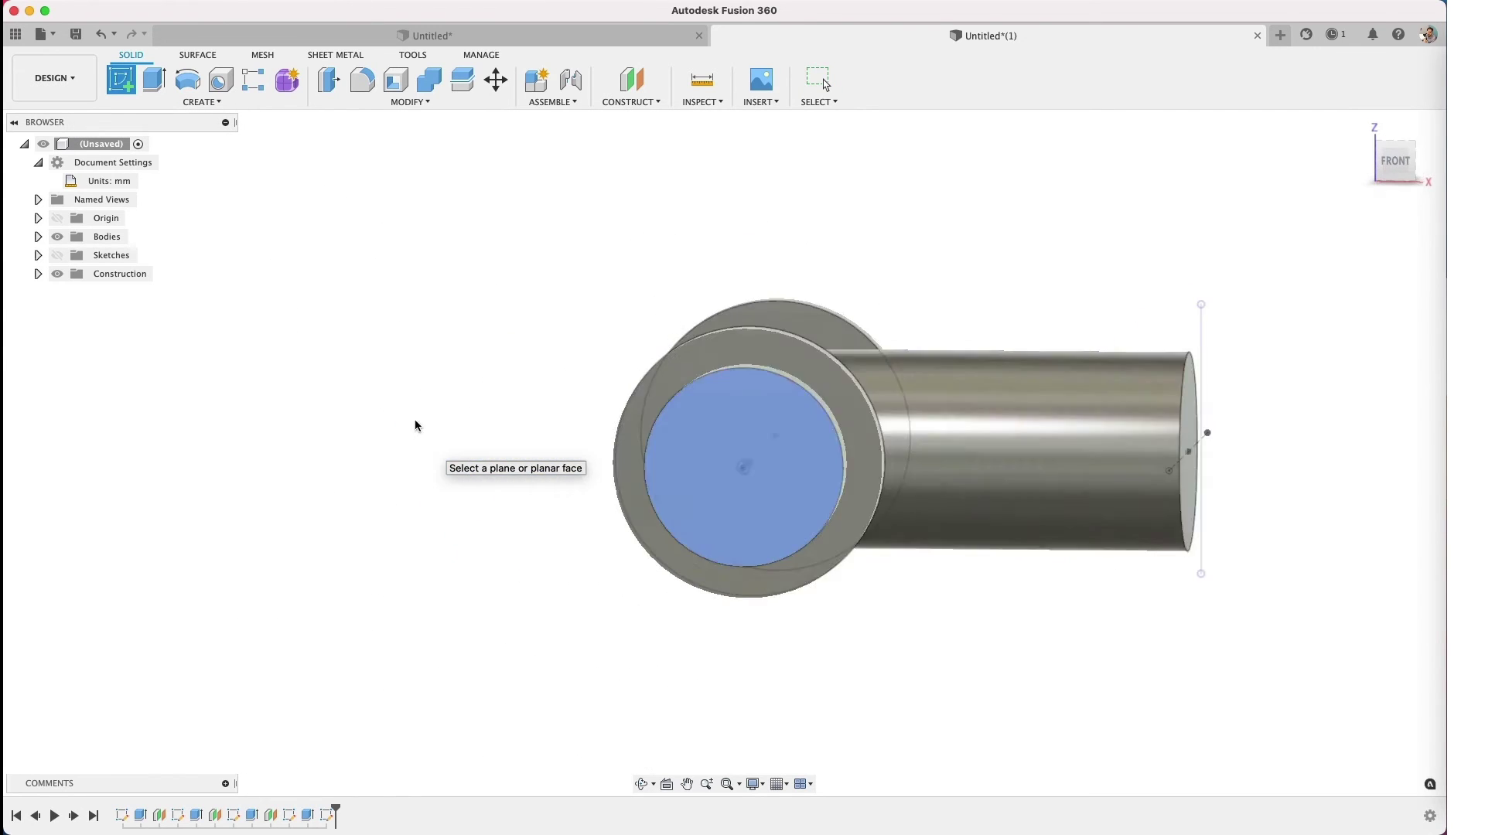
pyautogui.click(188, 80)
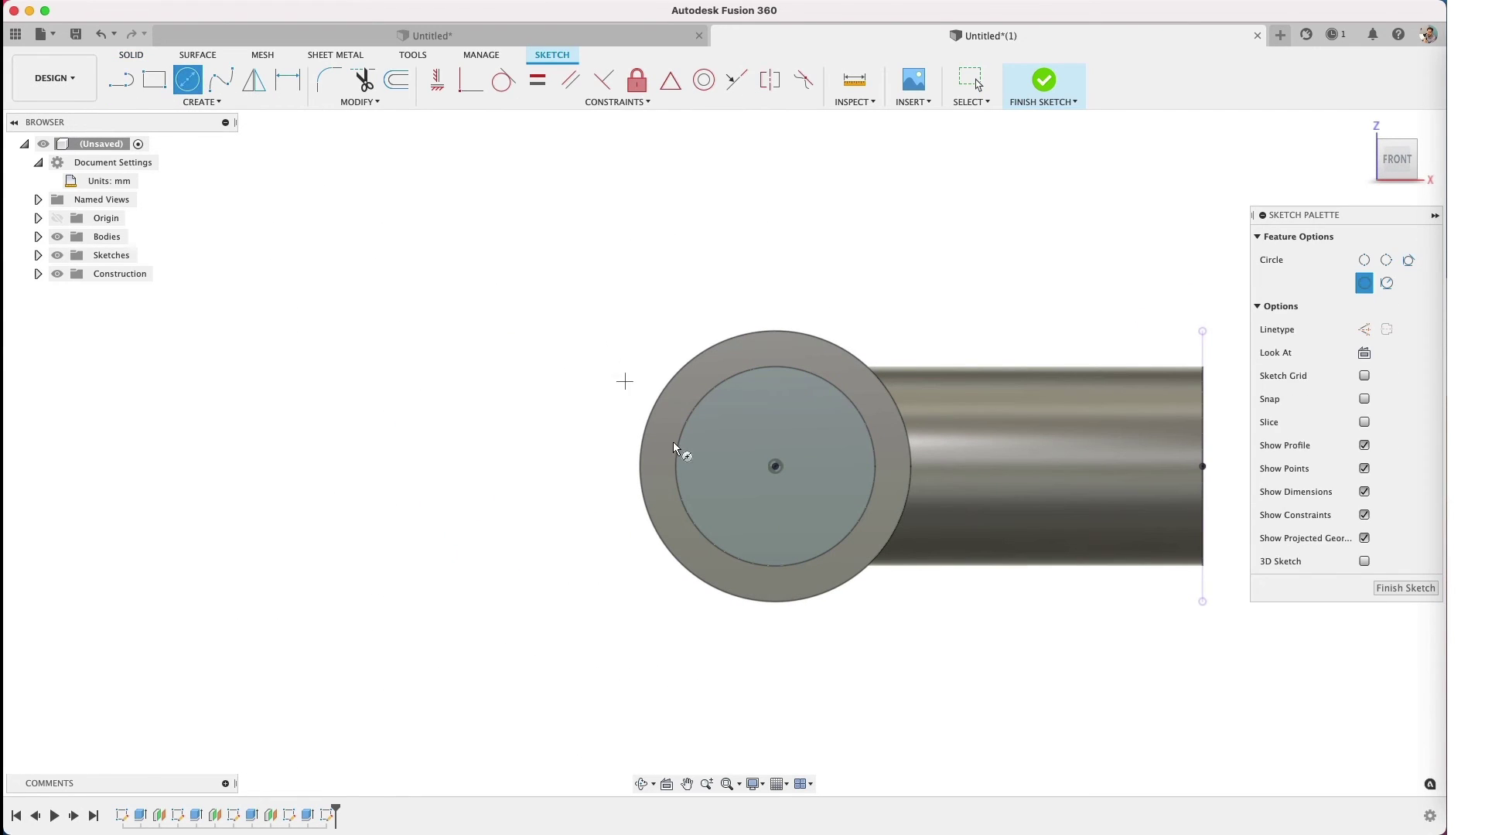
pyautogui.click(785, 453)
pyautogui.click(806, 414)
pyautogui.press('d')
pyautogui.click(796, 414)
pyautogui.click(811, 316)
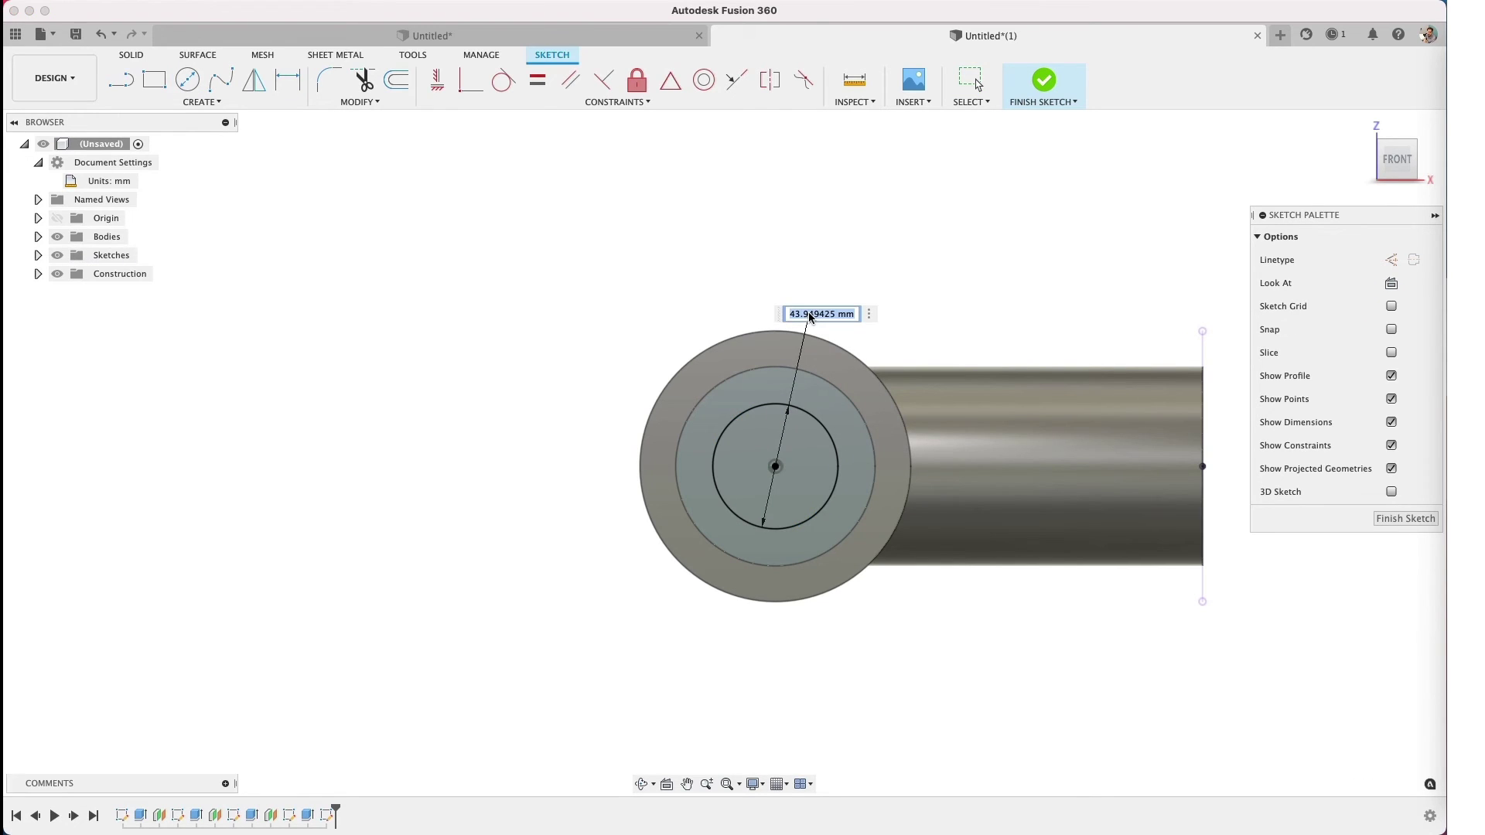
pyautogui.write('40')
pyautogui.press('Return')
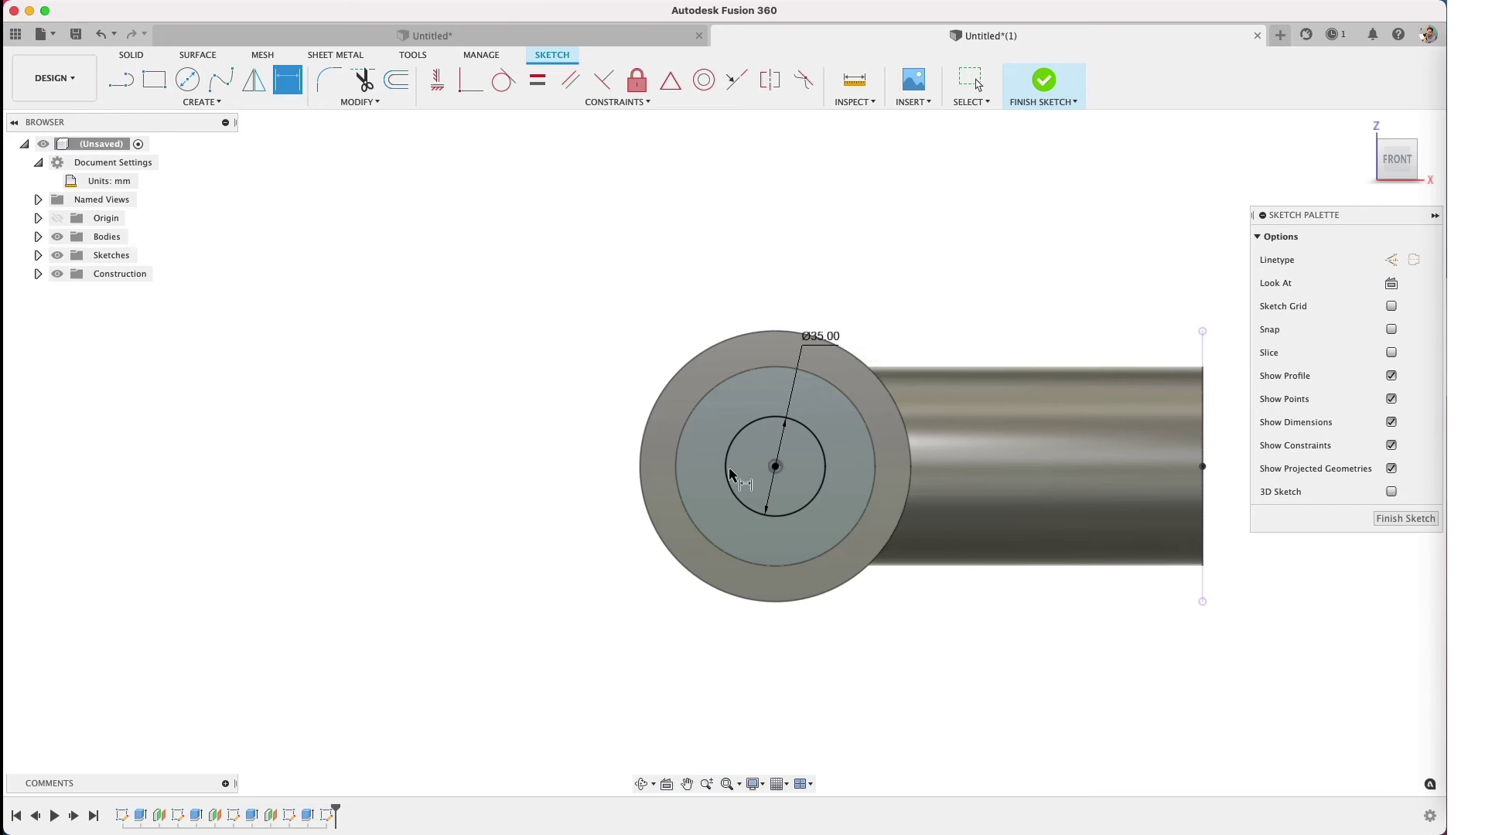
pyautogui.keyDown('shift'); pyautogui.moveTo(813, 325); pyautogui.dragTo(751, 439, button='middle'); pyautogui.keyUp('shift')
pyautogui.press('e')
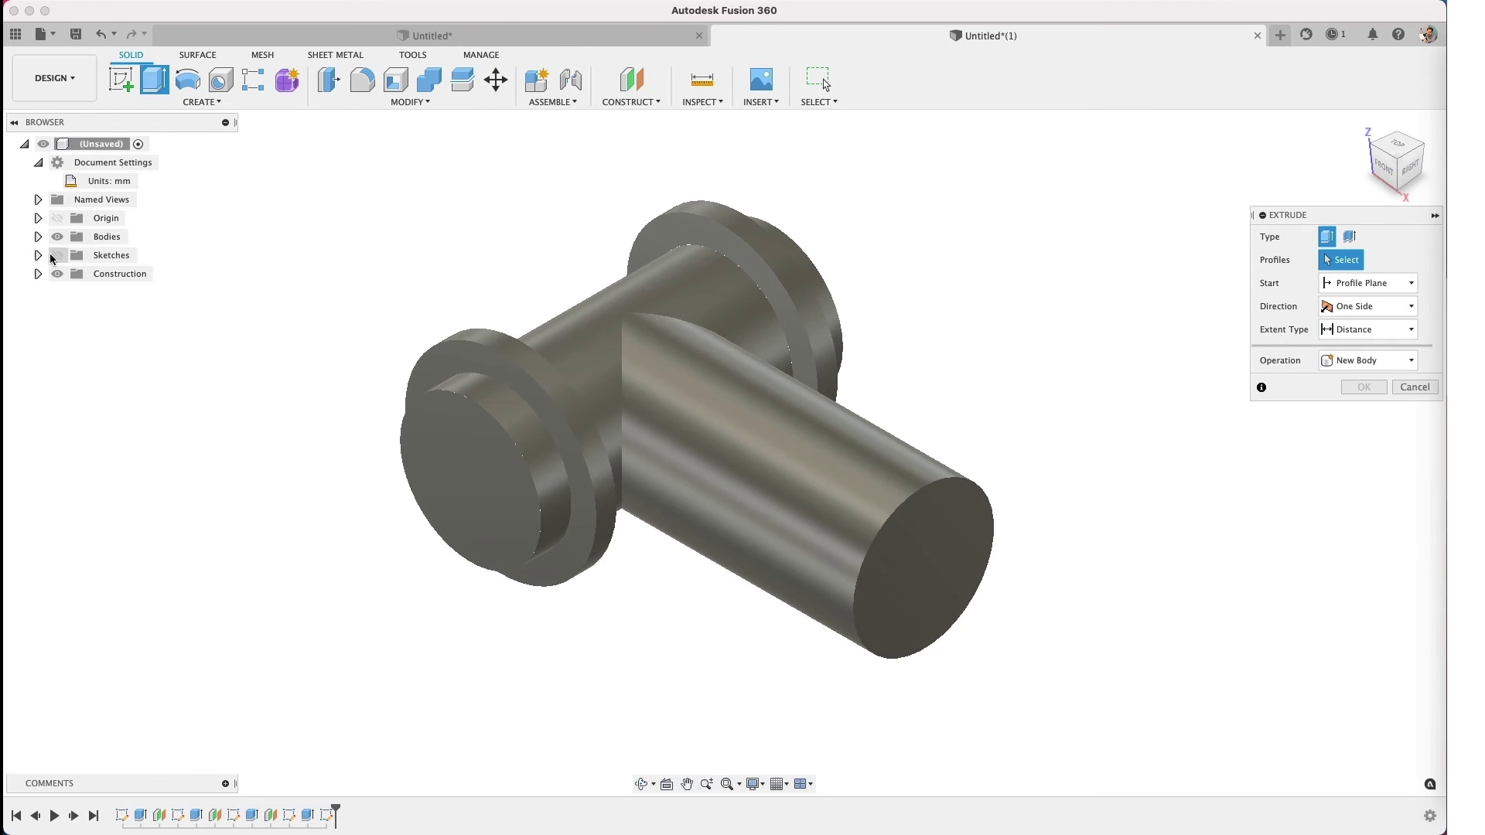
# Step: Select the inner bore circle profile on the flange face
pyautogui.click(478, 477)
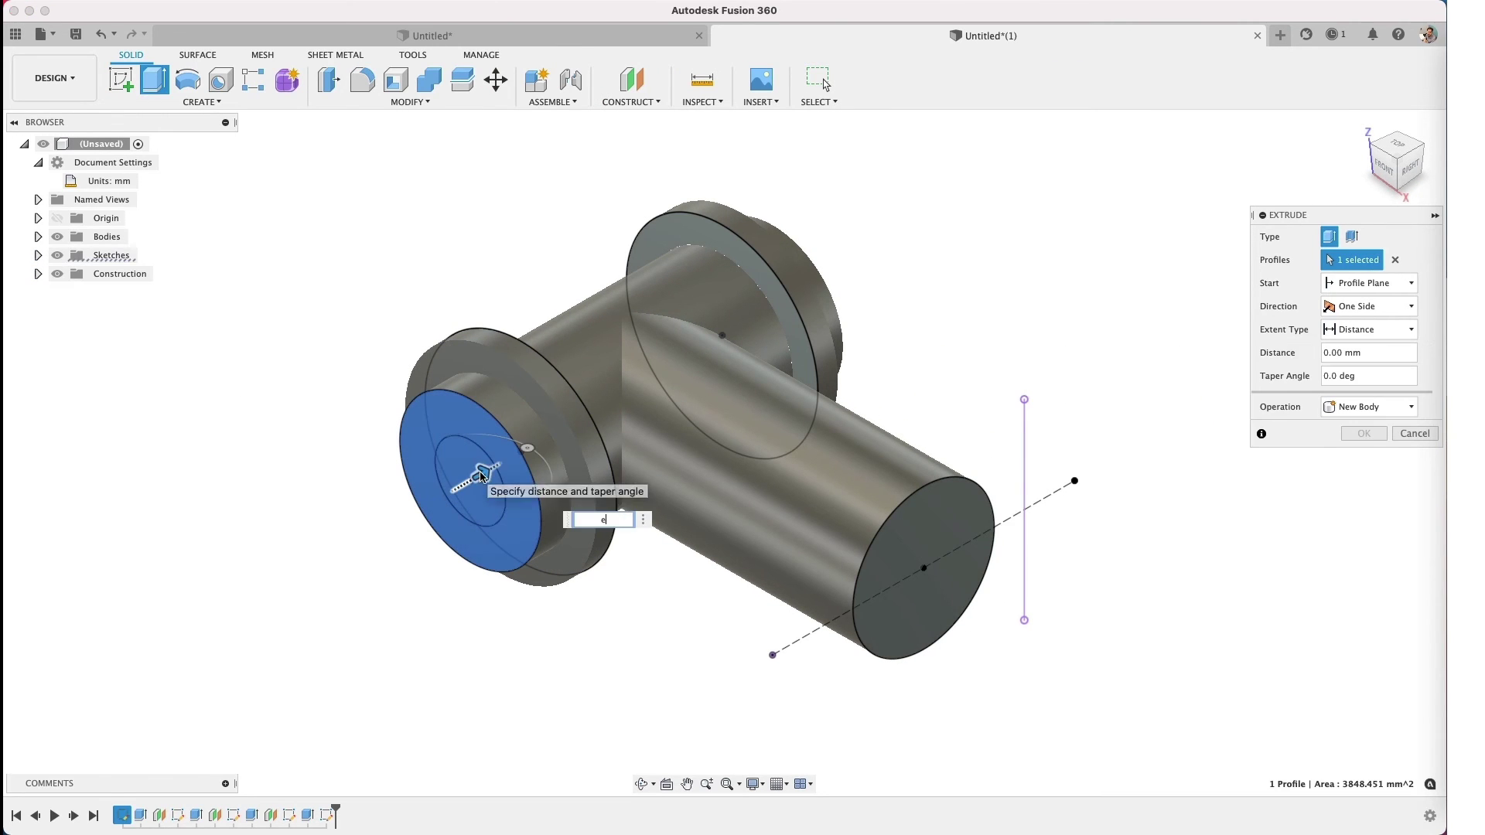
pyautogui.click(481, 497)
pyautogui.click(481, 499)
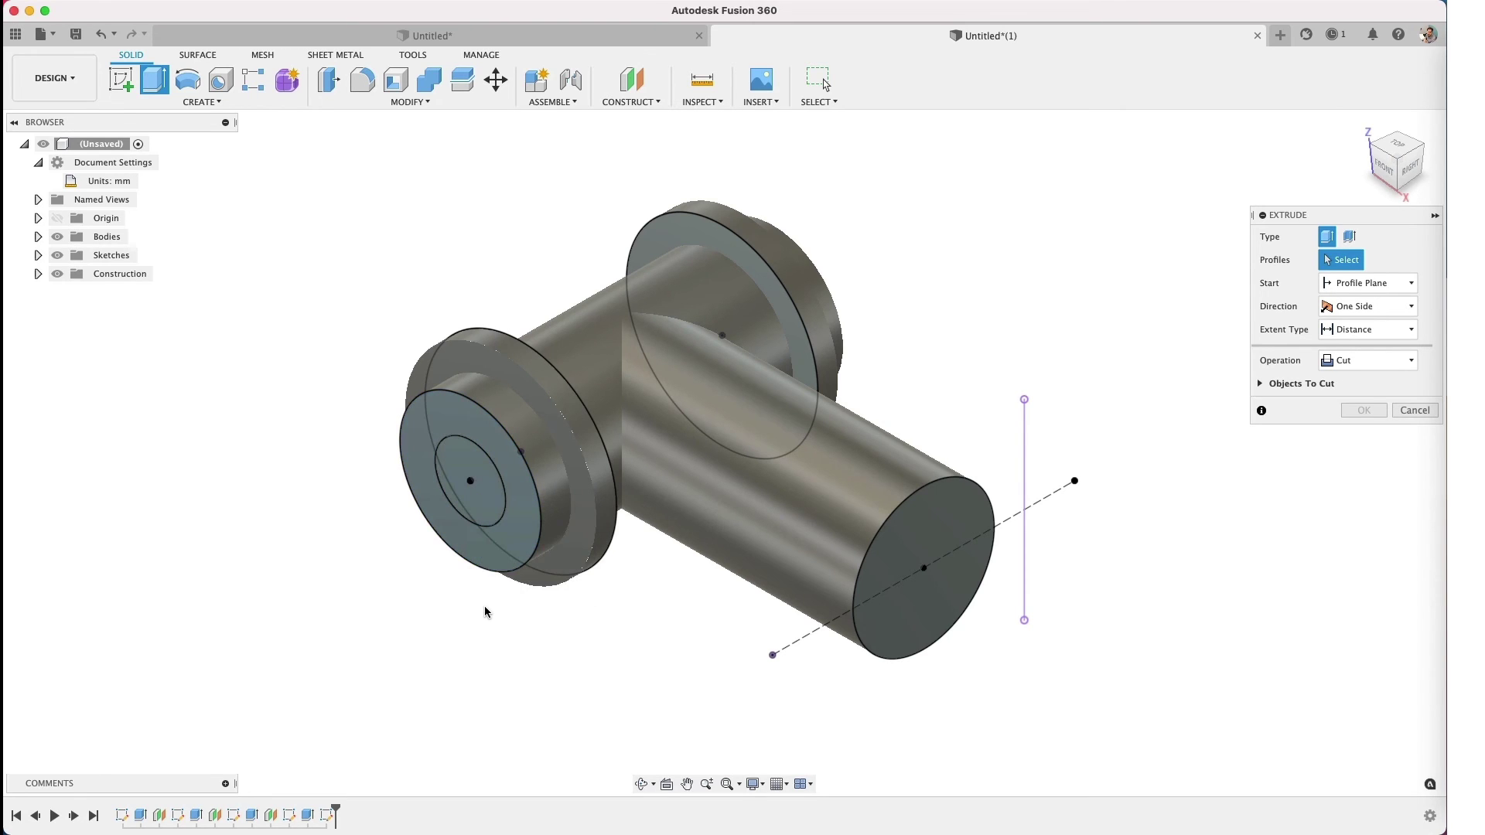
pyautogui.click(495, 493)
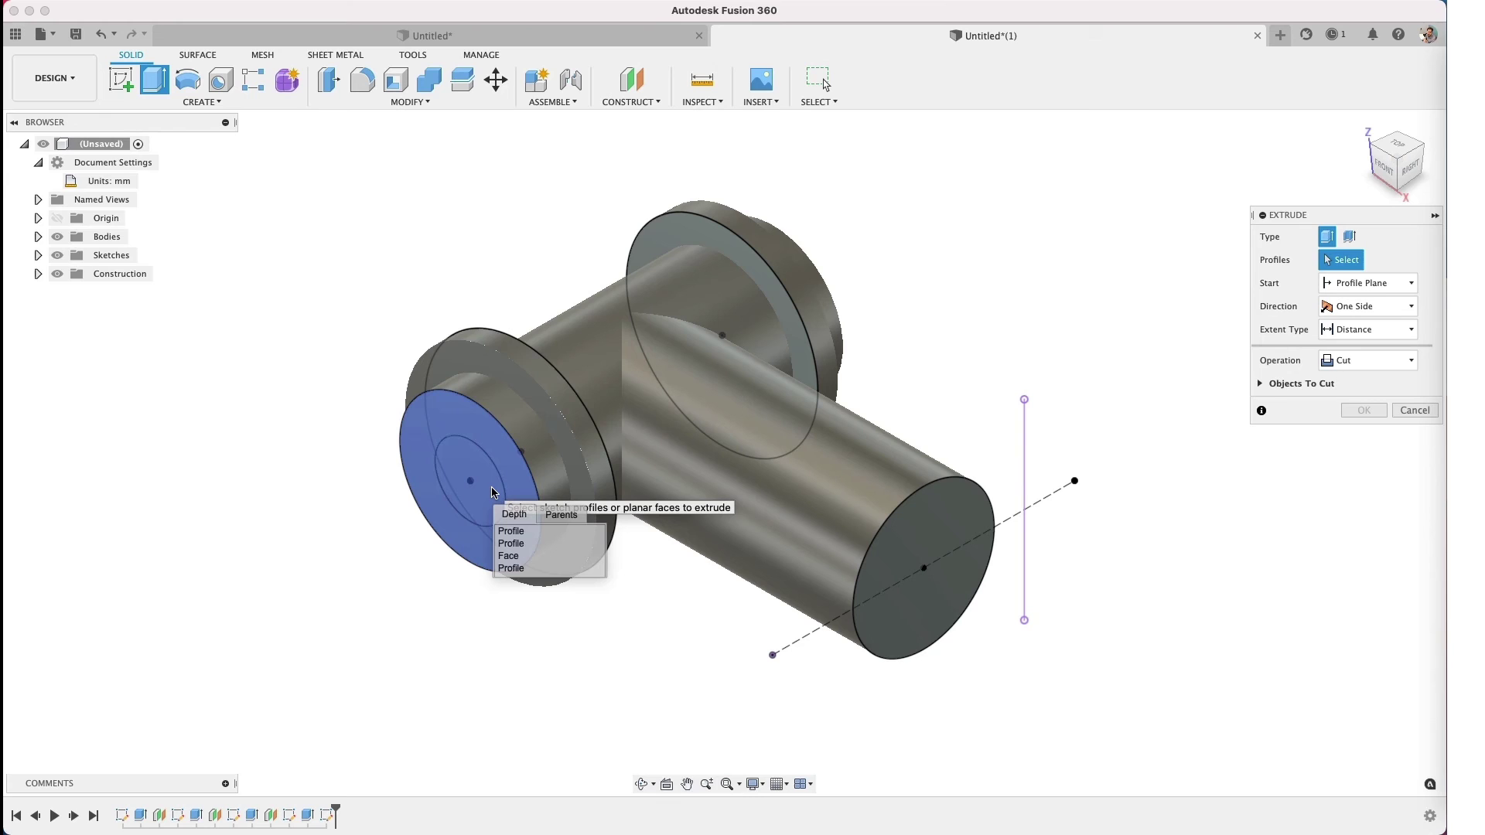
pyautogui.click(513, 548)
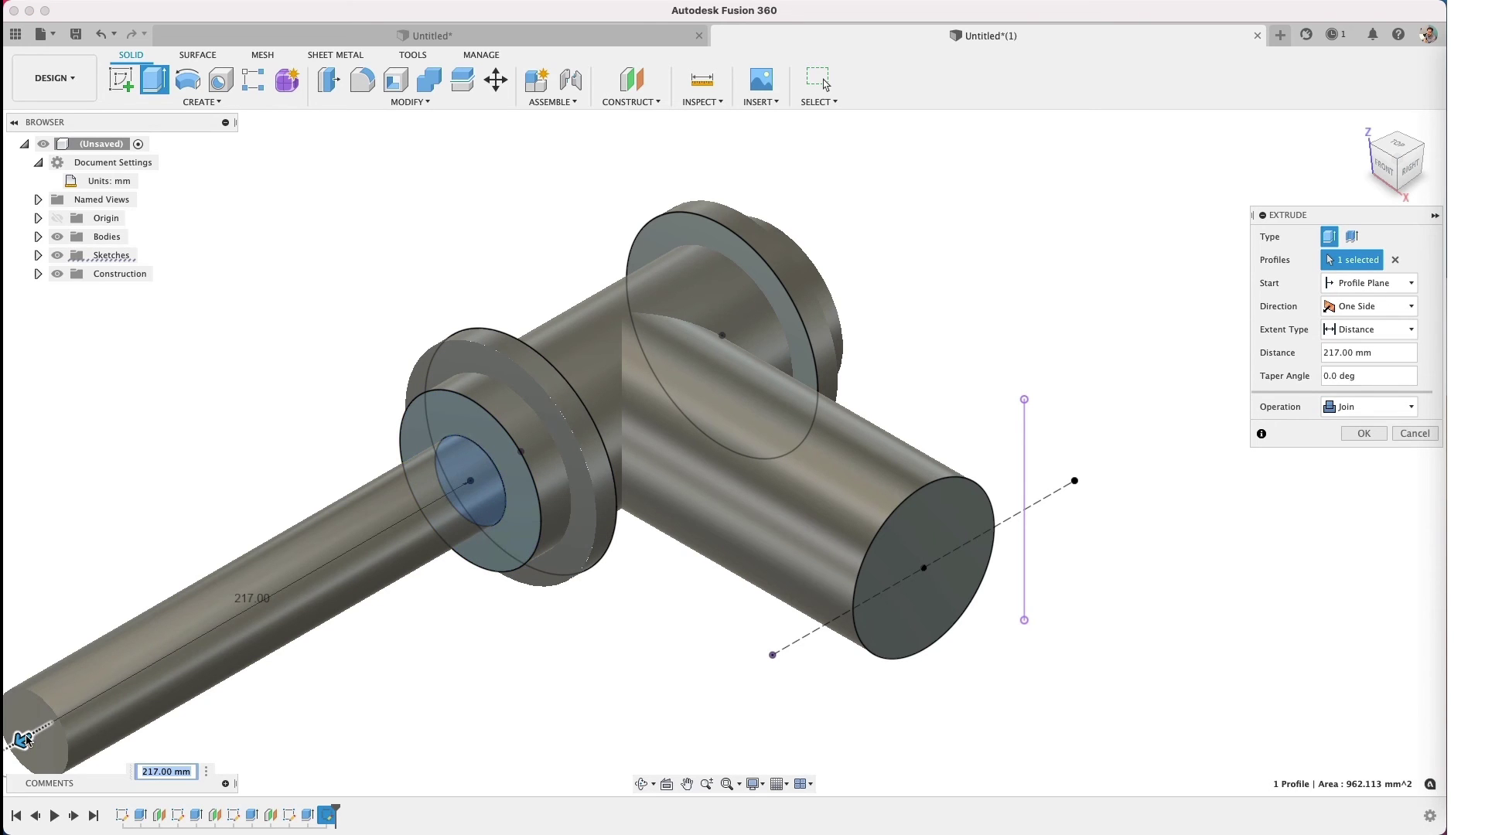
# Step: Extrude it as a one-direction cut through all of the main pipe
pyautogui.moveTo(23, 741); pyautogui.dragTo(947, 205)
pyautogui.click(1379, 406)
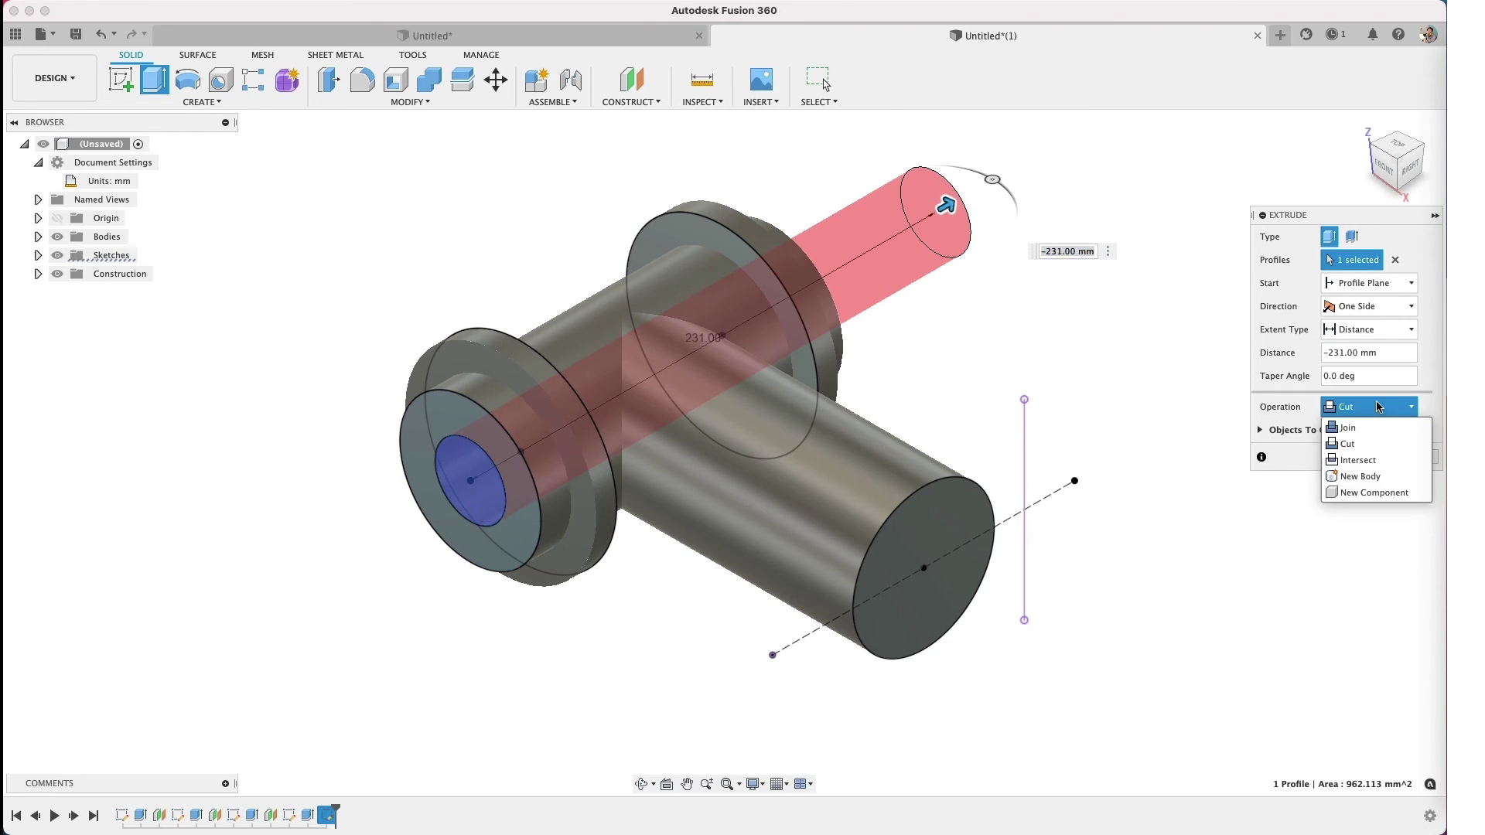
pyautogui.click(1394, 310)
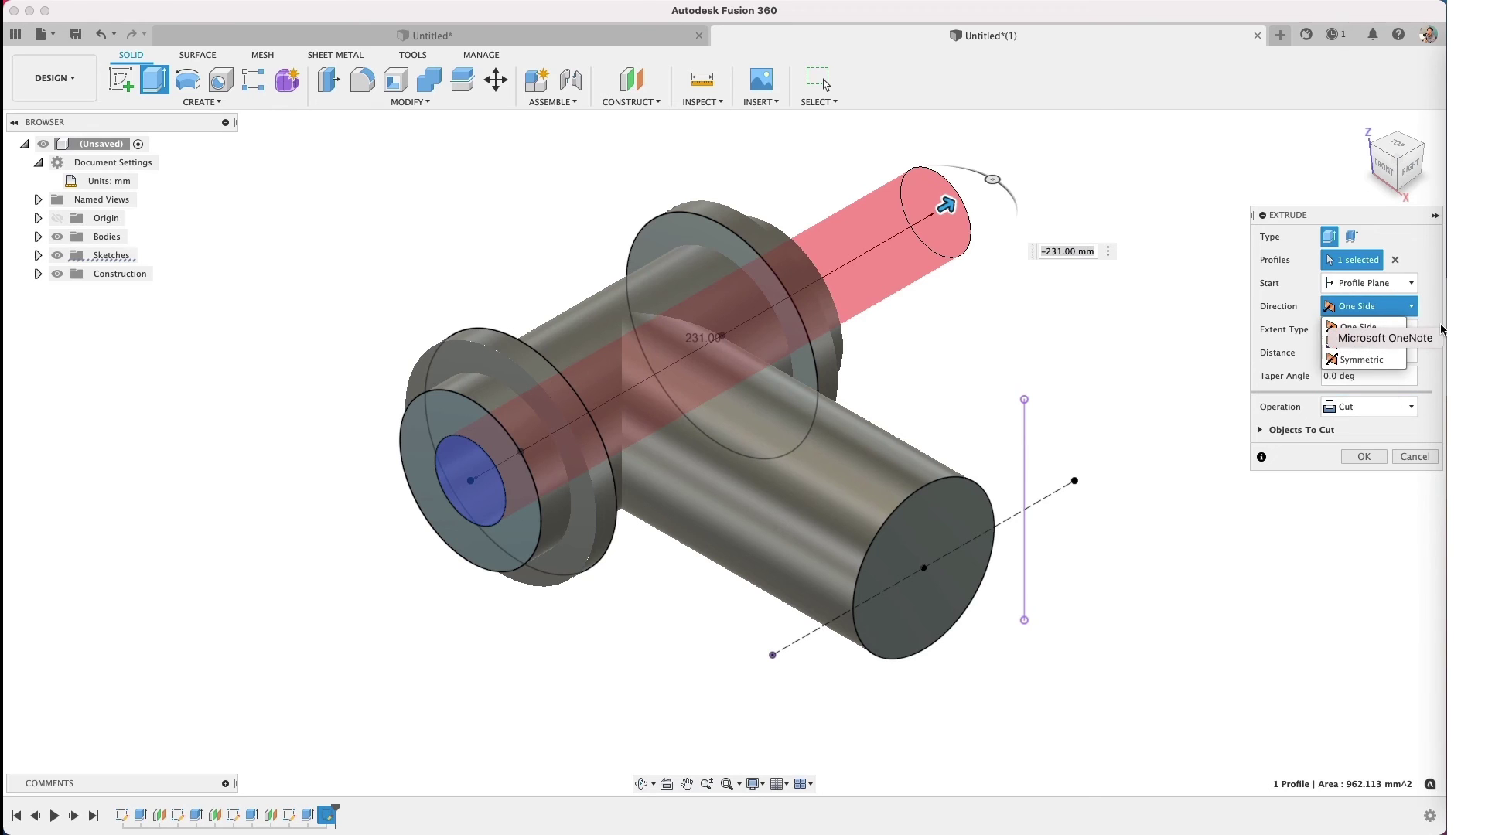
pyautogui.click(1358, 326)
pyautogui.click(1381, 329)
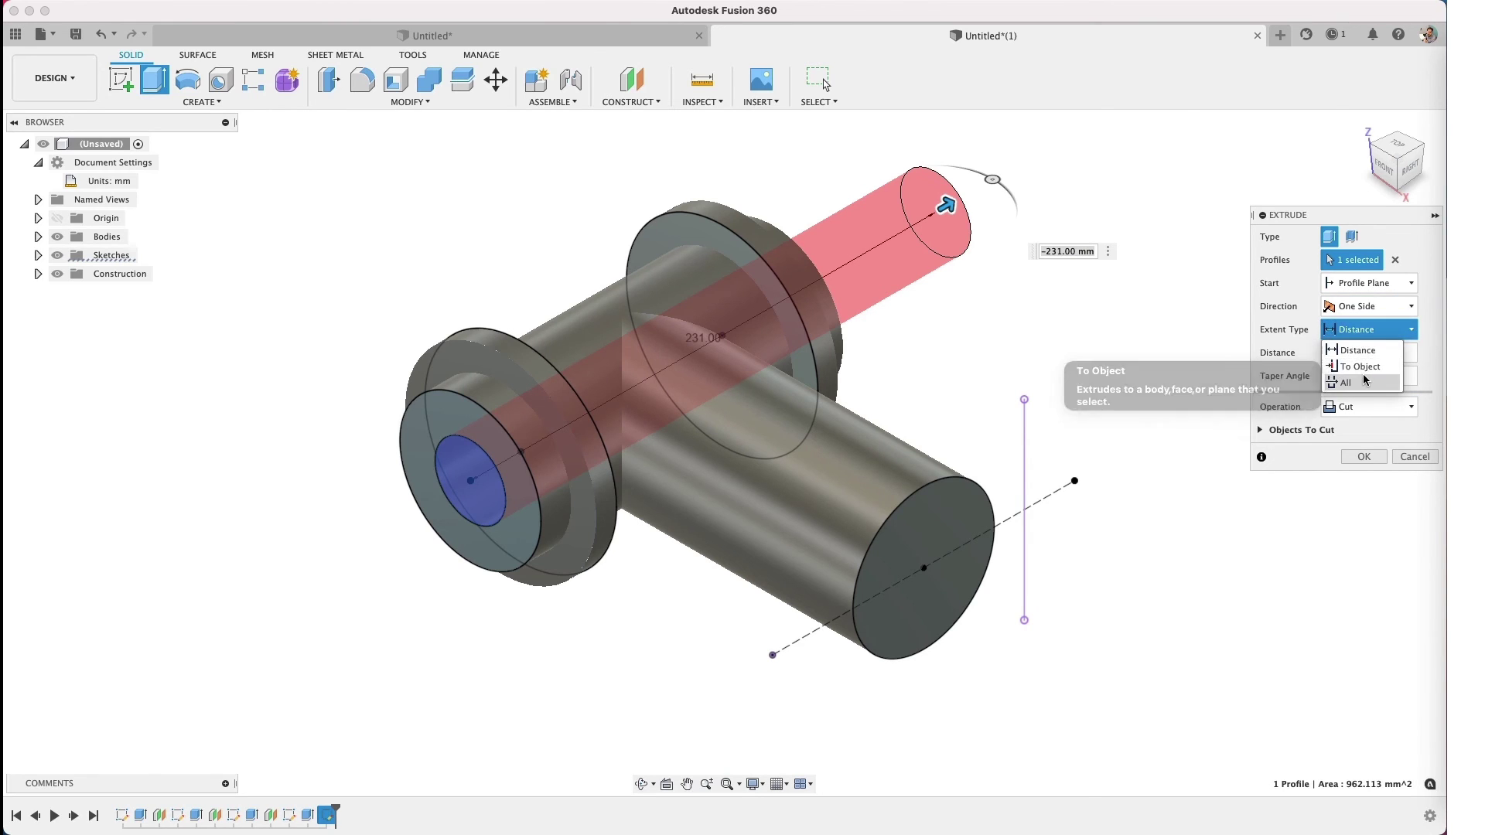
pyautogui.click(1344, 382)
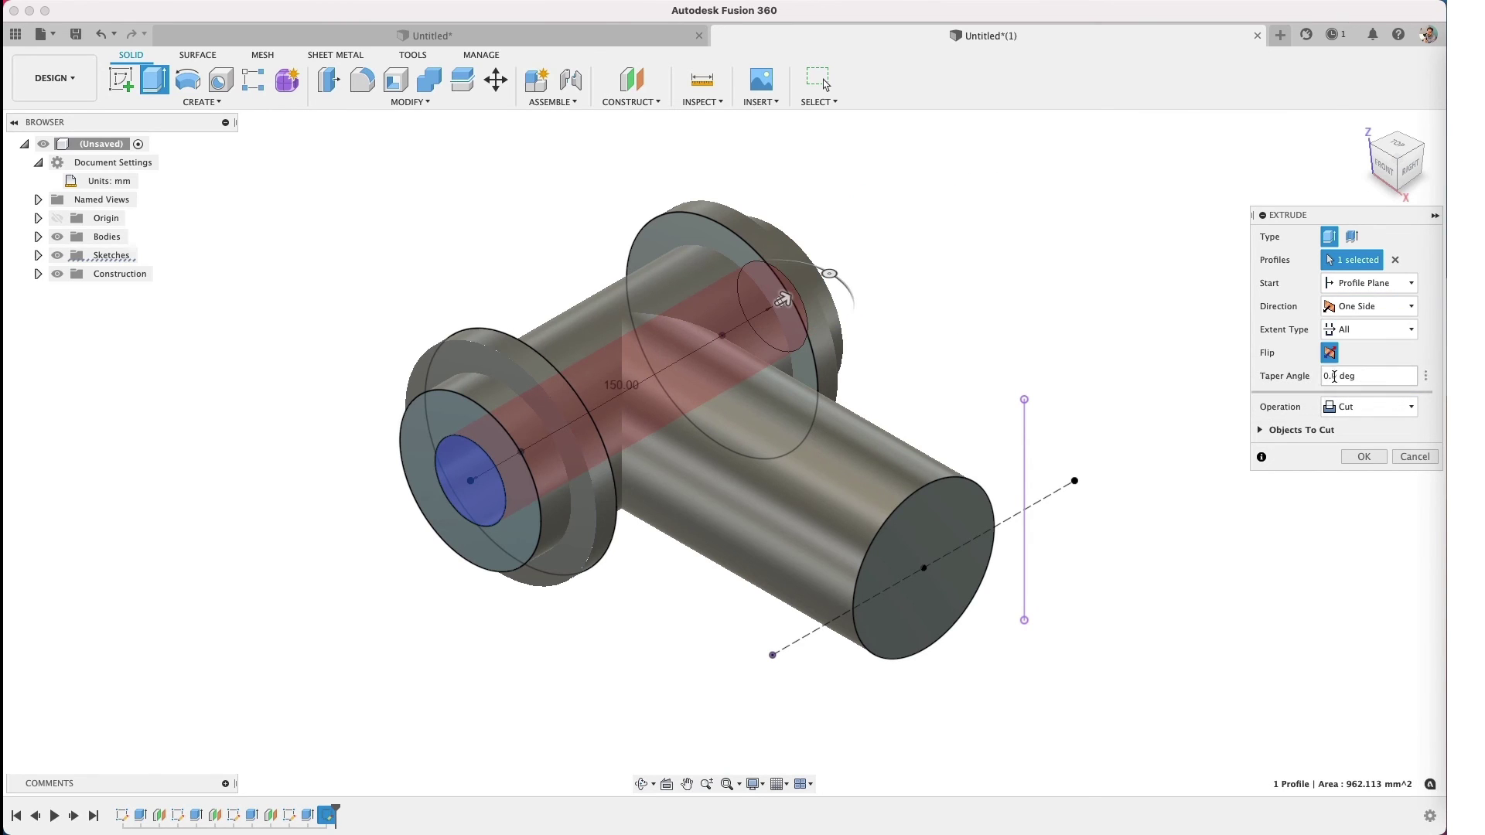
pyautogui.click(1364, 456)
pyautogui.keyDown('shift'); pyautogui.moveTo(778, 305); pyautogui.dragTo(778, 199, button='middle'); pyautogui.keyUp('shift')
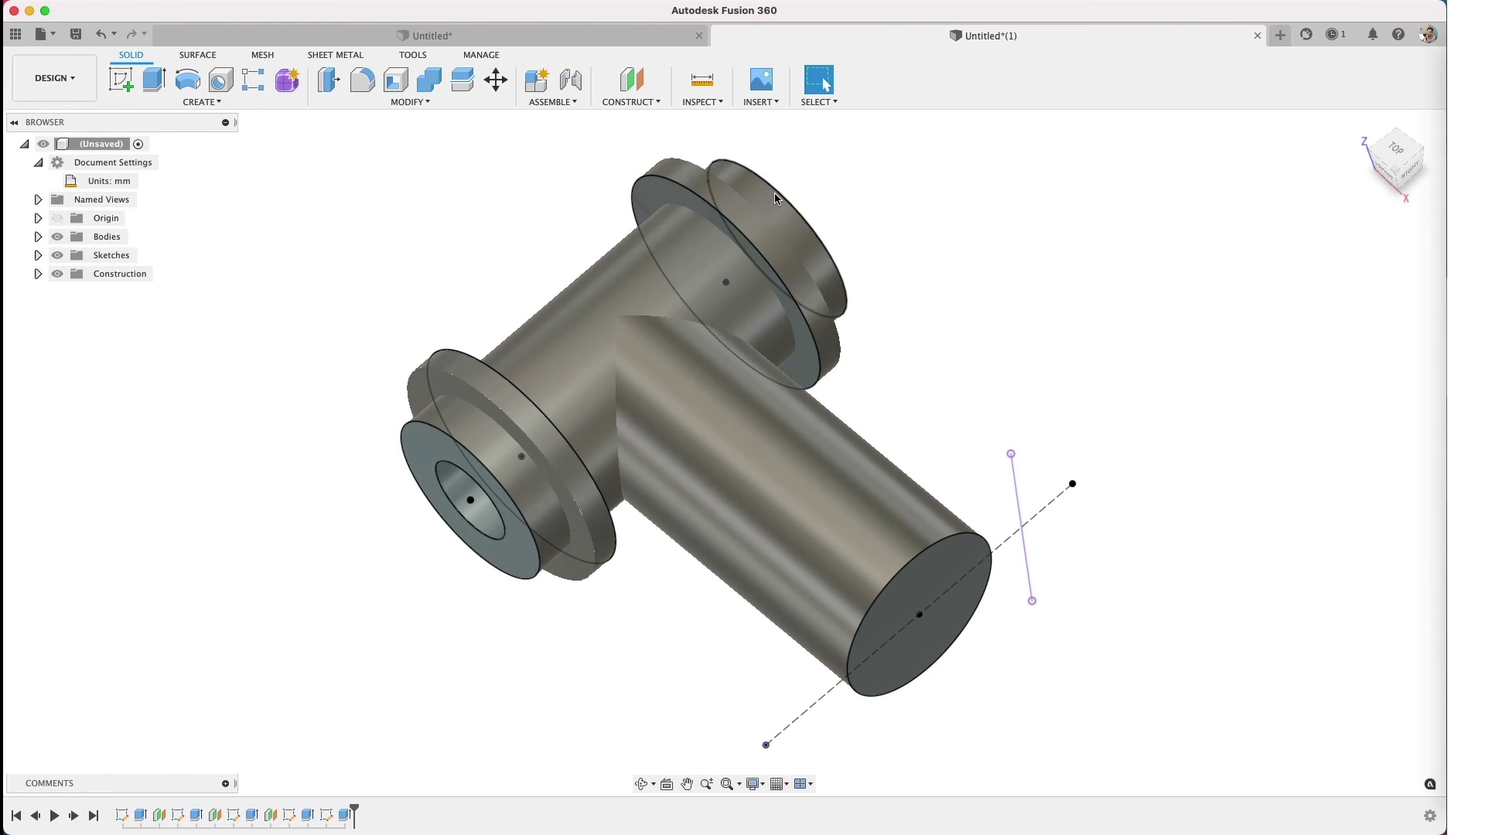
# Step: Start a sketch on the branch end face and draw a circle at its centre
pyautogui.click(952, 581)
pyautogui.click(952, 580)
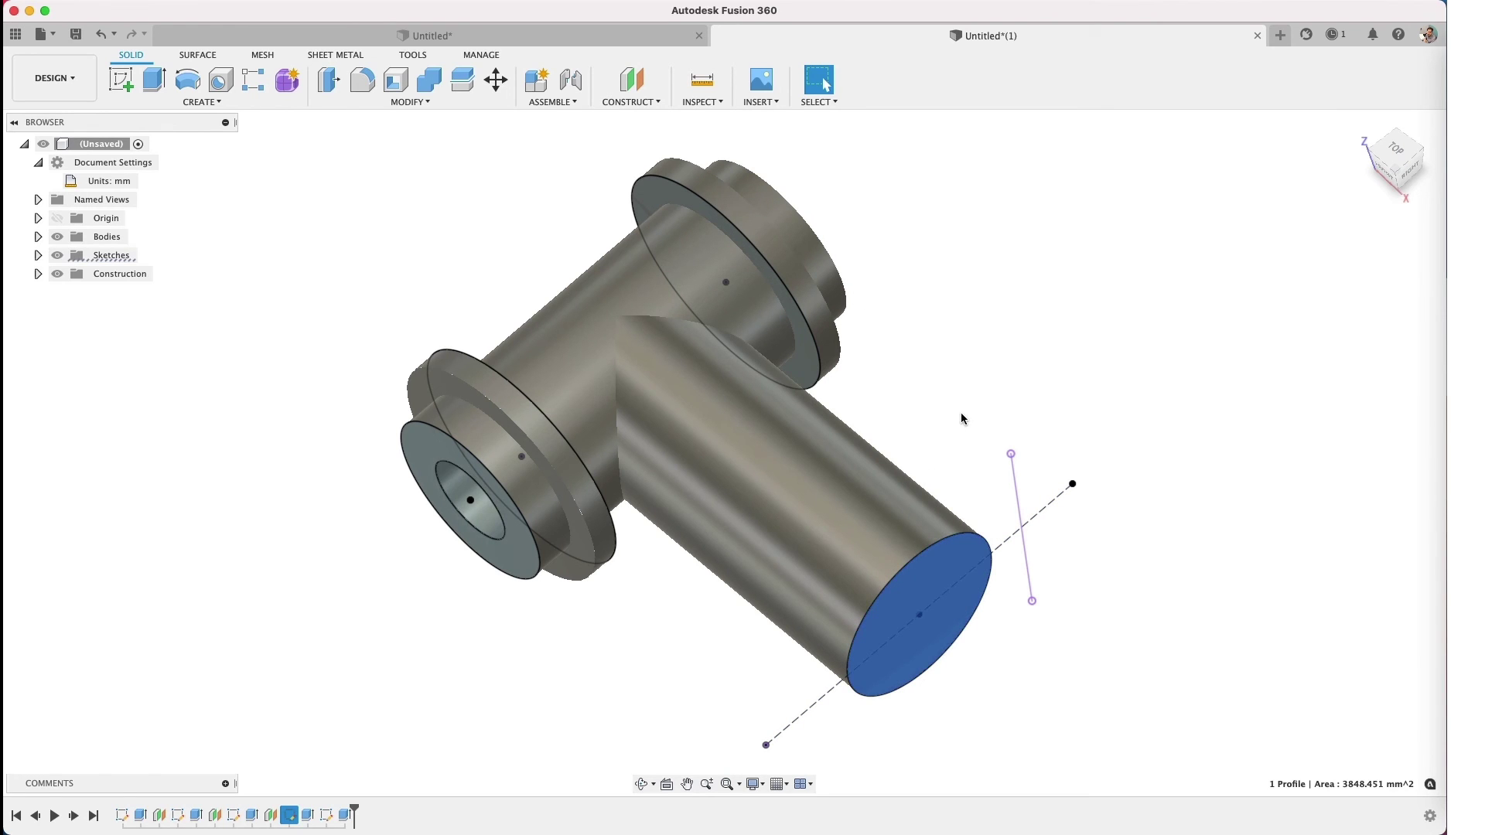
pyautogui.click(120, 79)
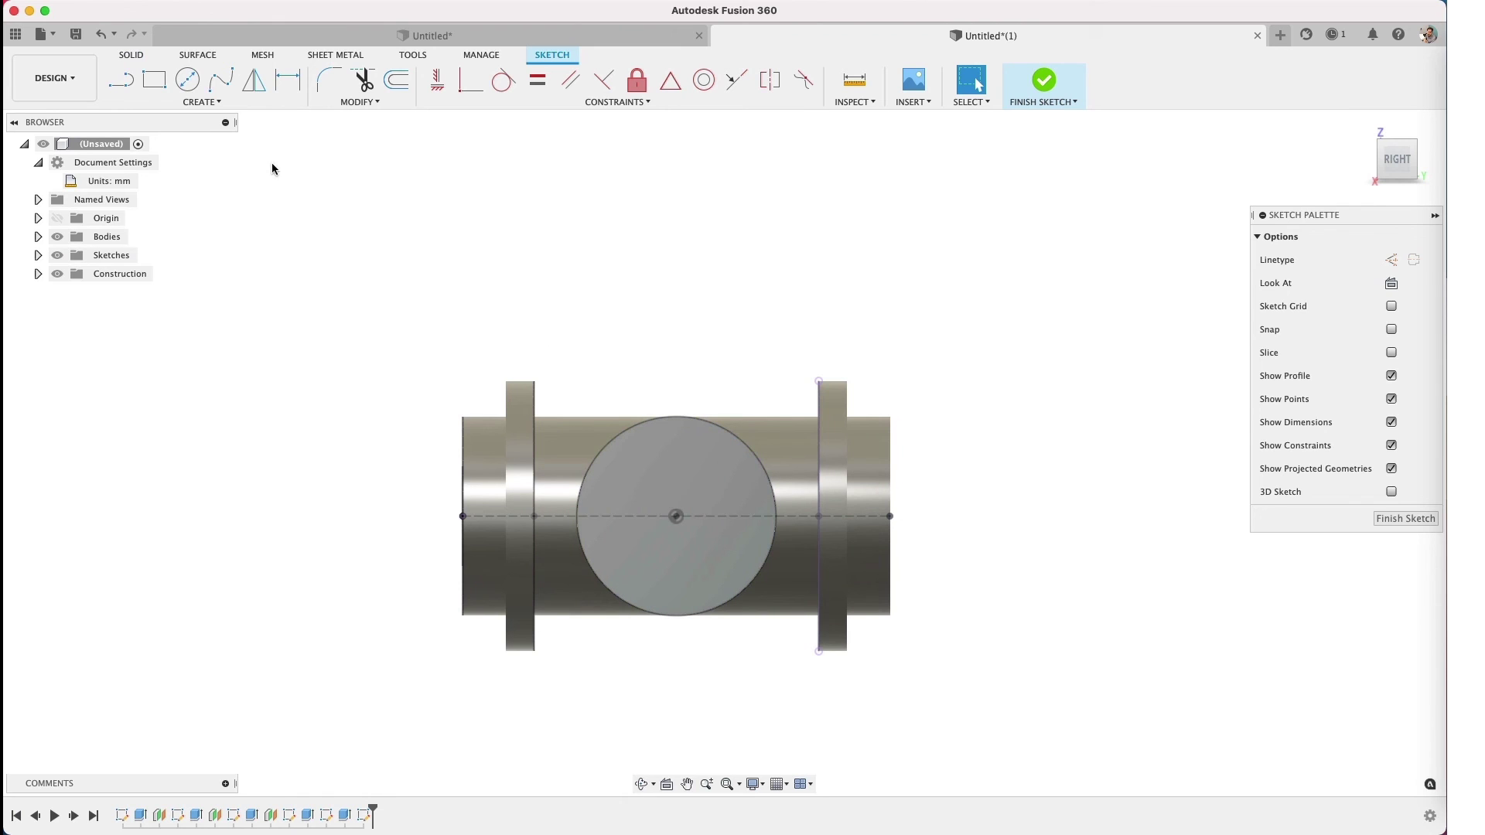
pyautogui.click(187, 79)
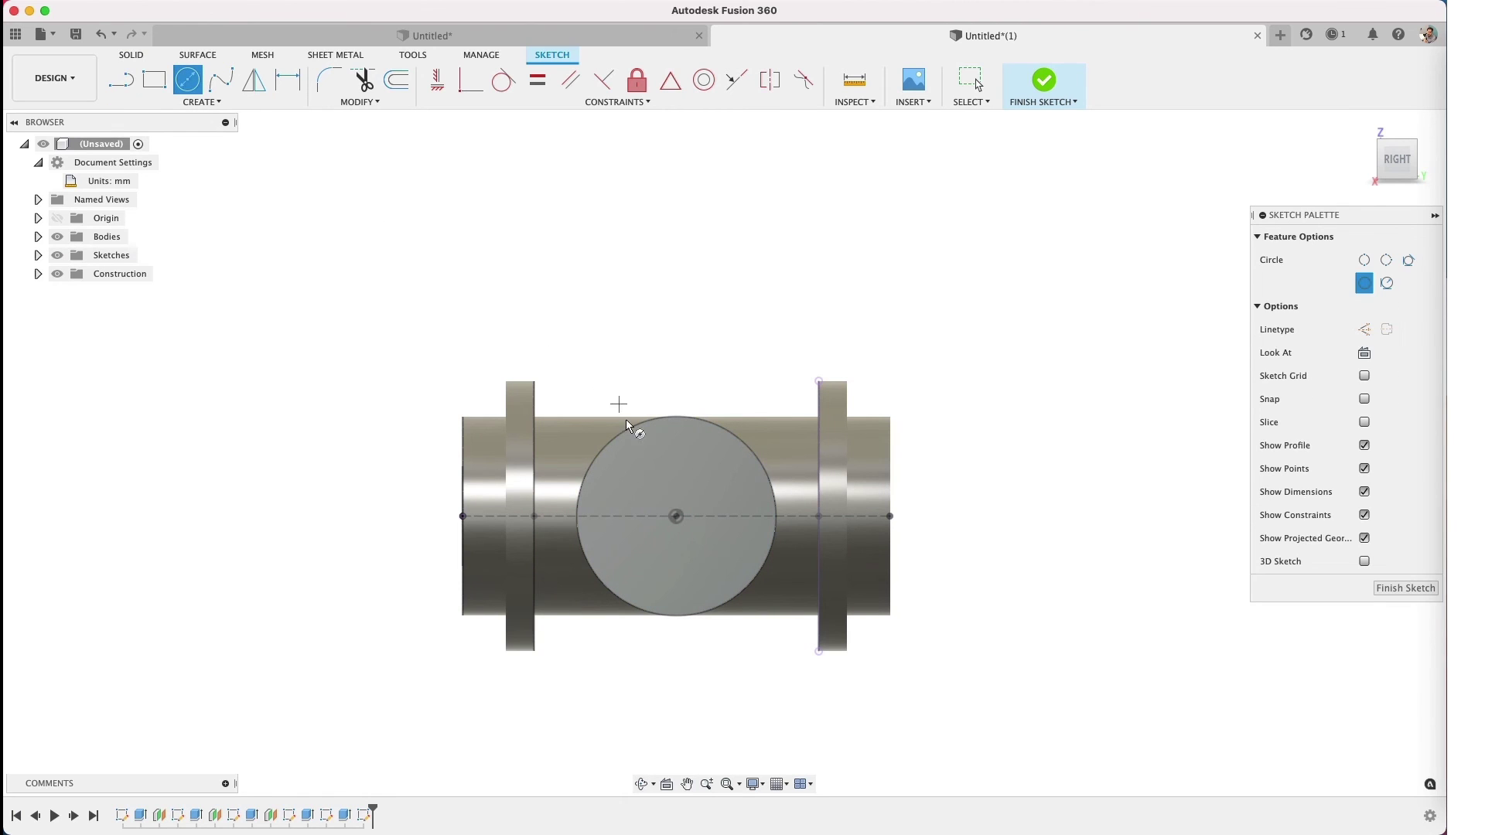
pyautogui.click(679, 518)
pyautogui.click(731, 542)
pyautogui.press('e')
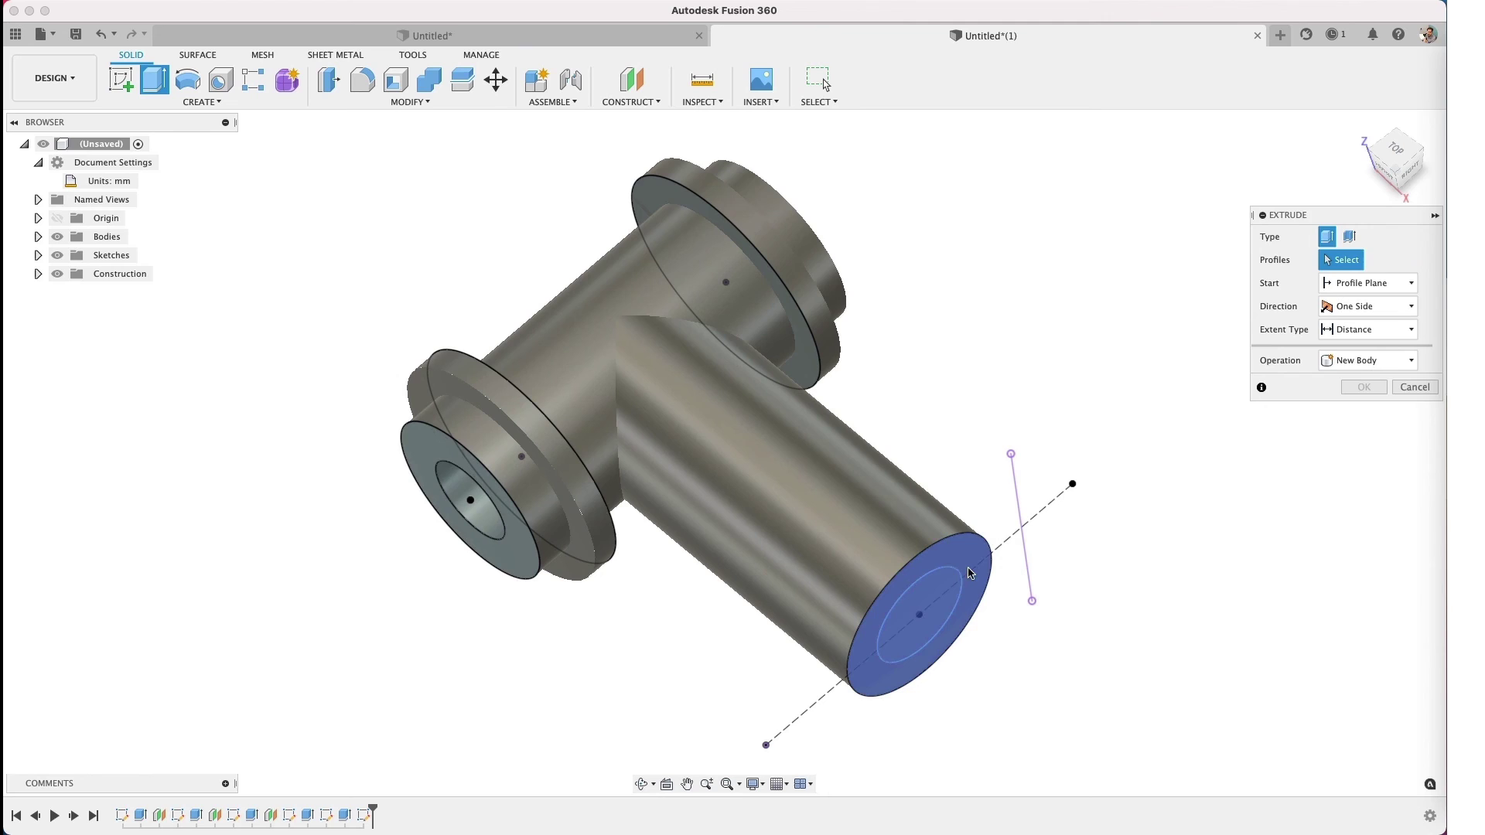
pyautogui.hotkey('ctrl', 'z')
# Step: Dimension the branch circle, check the main bore's 35 mm, and set it to 38 mm
pyautogui.press('d')
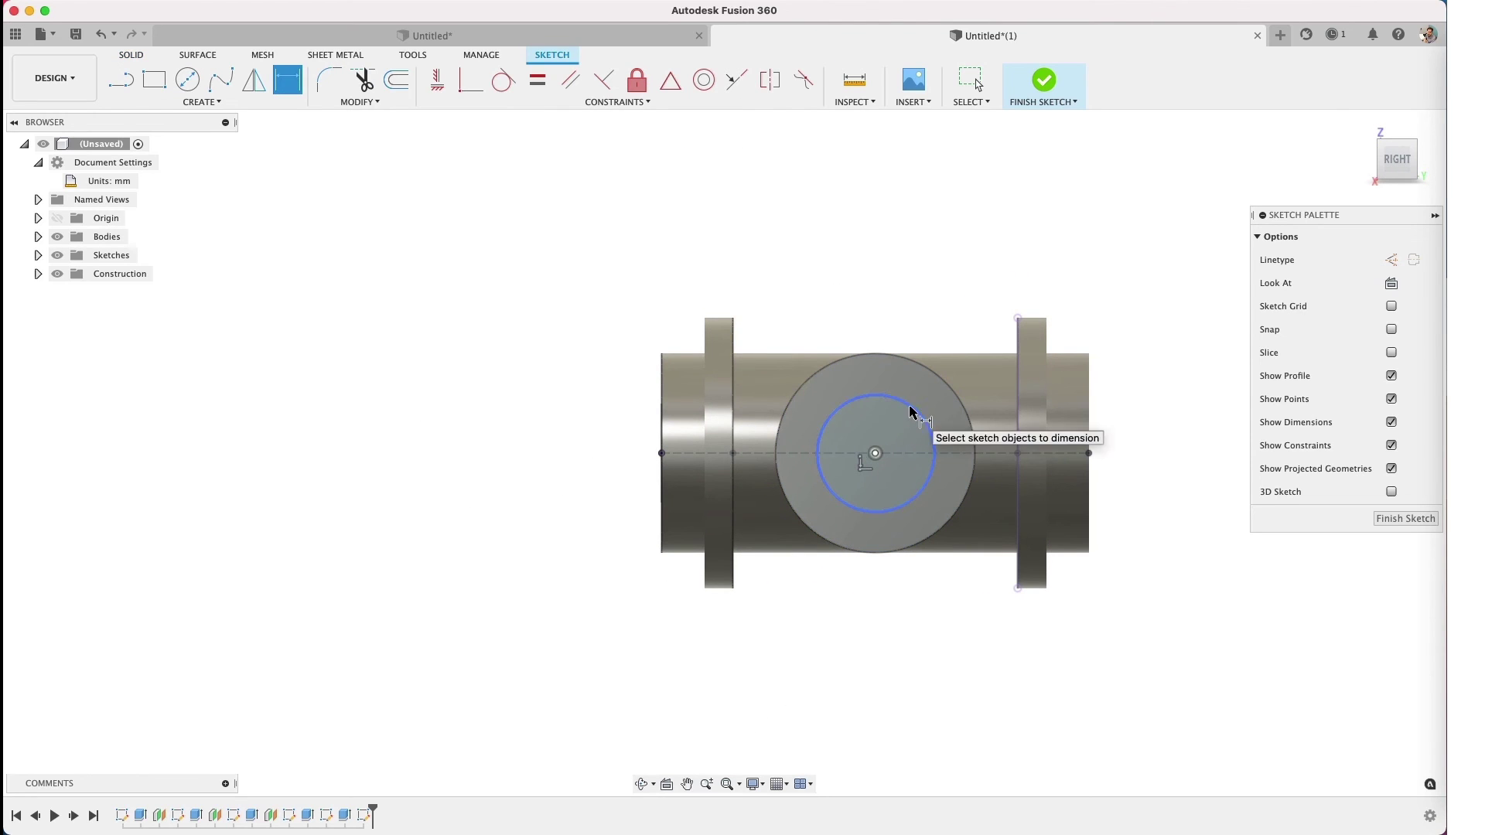
pyautogui.click(910, 410)
pyautogui.click(939, 275)
pyautogui.keyDown('shift'); pyautogui.moveTo(940, 275); pyautogui.dragTo(540, 410, button='middle'); pyautogui.keyUp('shift')
pyautogui.press('Return')
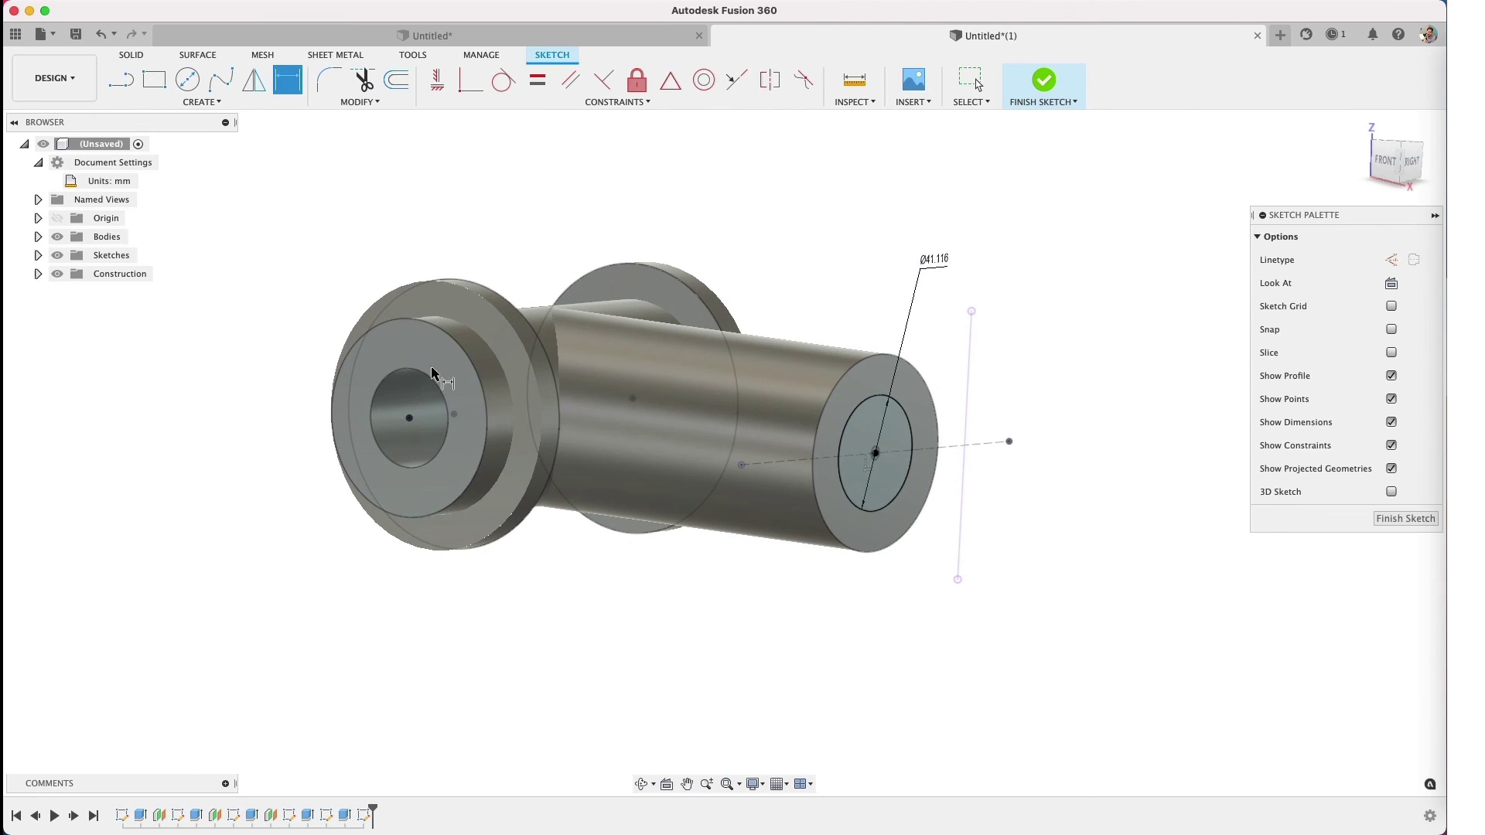
pyautogui.press('Escape')
pyautogui.click(400, 374)
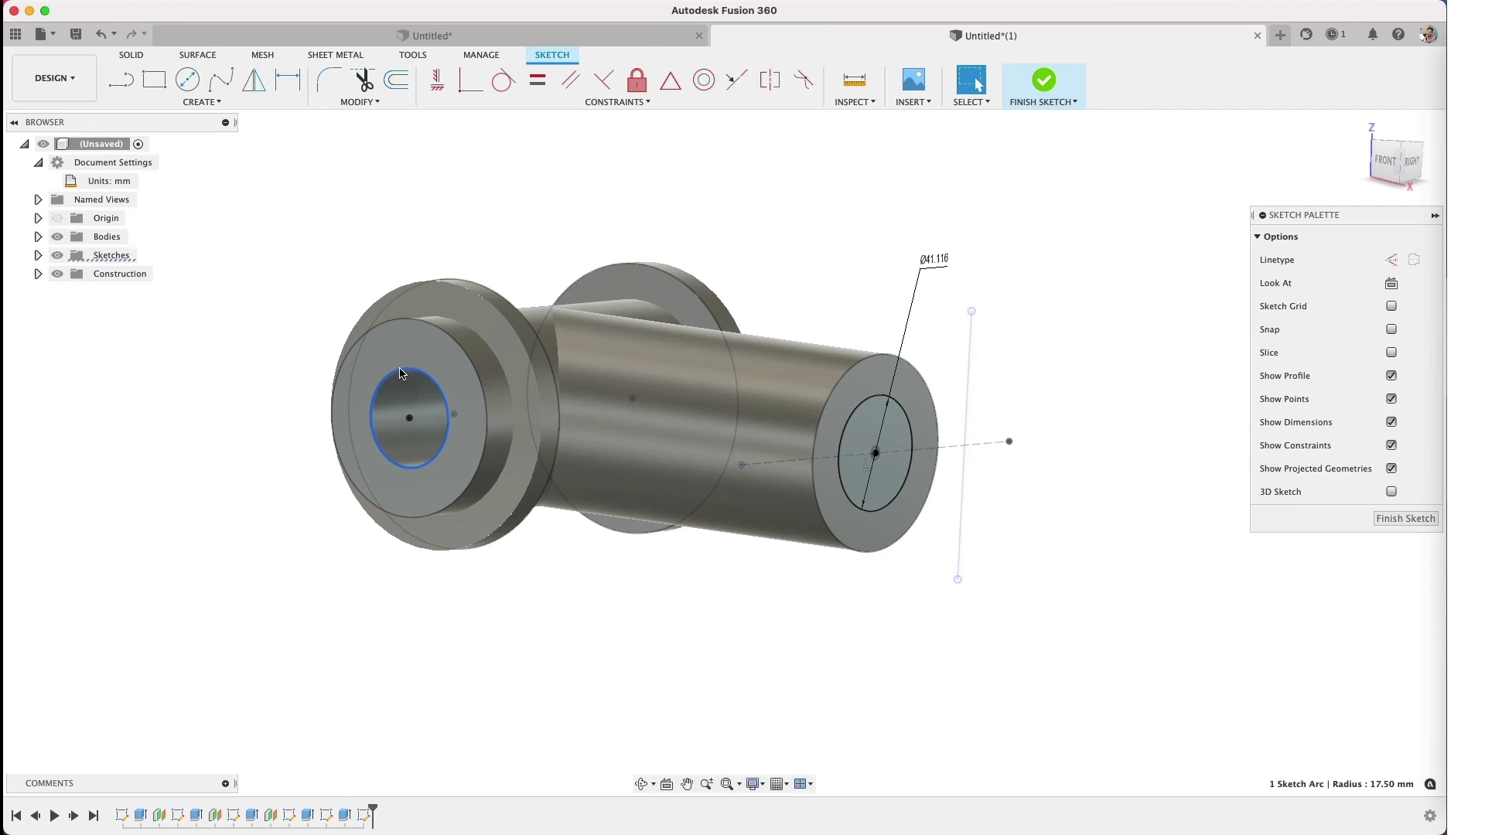
pyautogui.press('d')
pyautogui.click(444, 359)
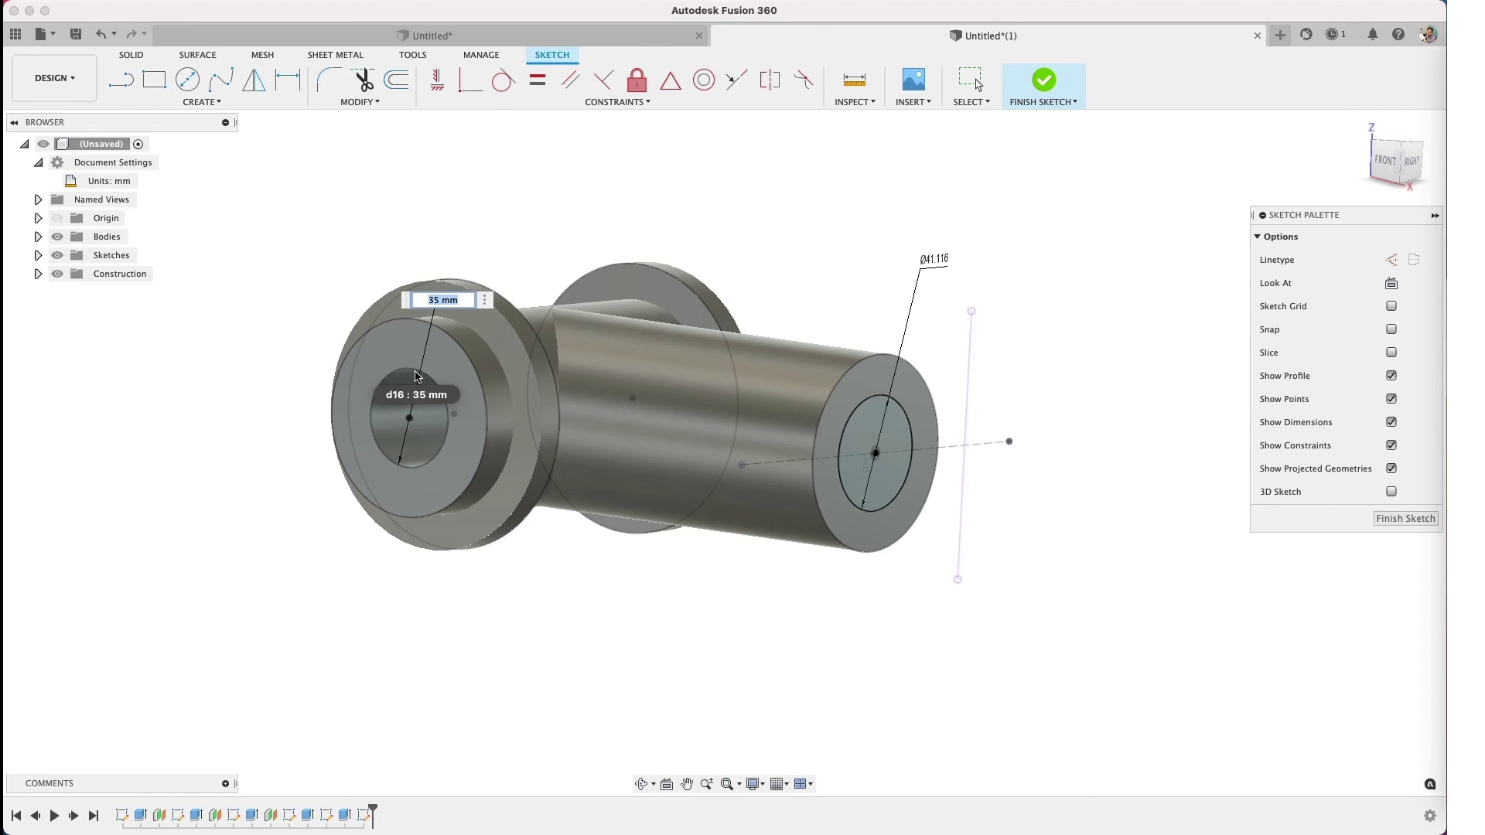
pyautogui.press('Return')
pyautogui.doubleClick(933, 261)
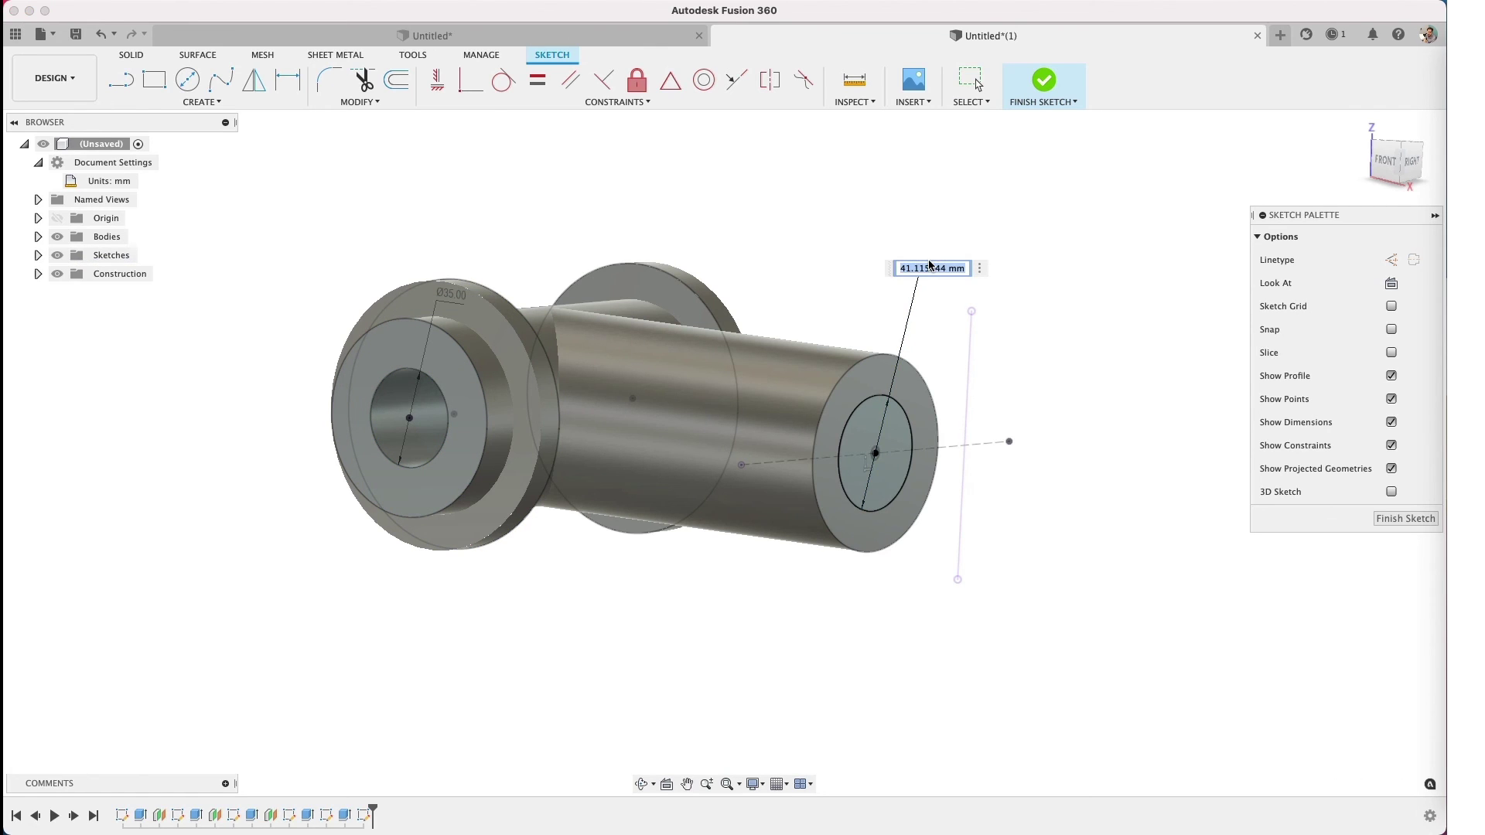
pyautogui.write('38')
pyautogui.press('Return')
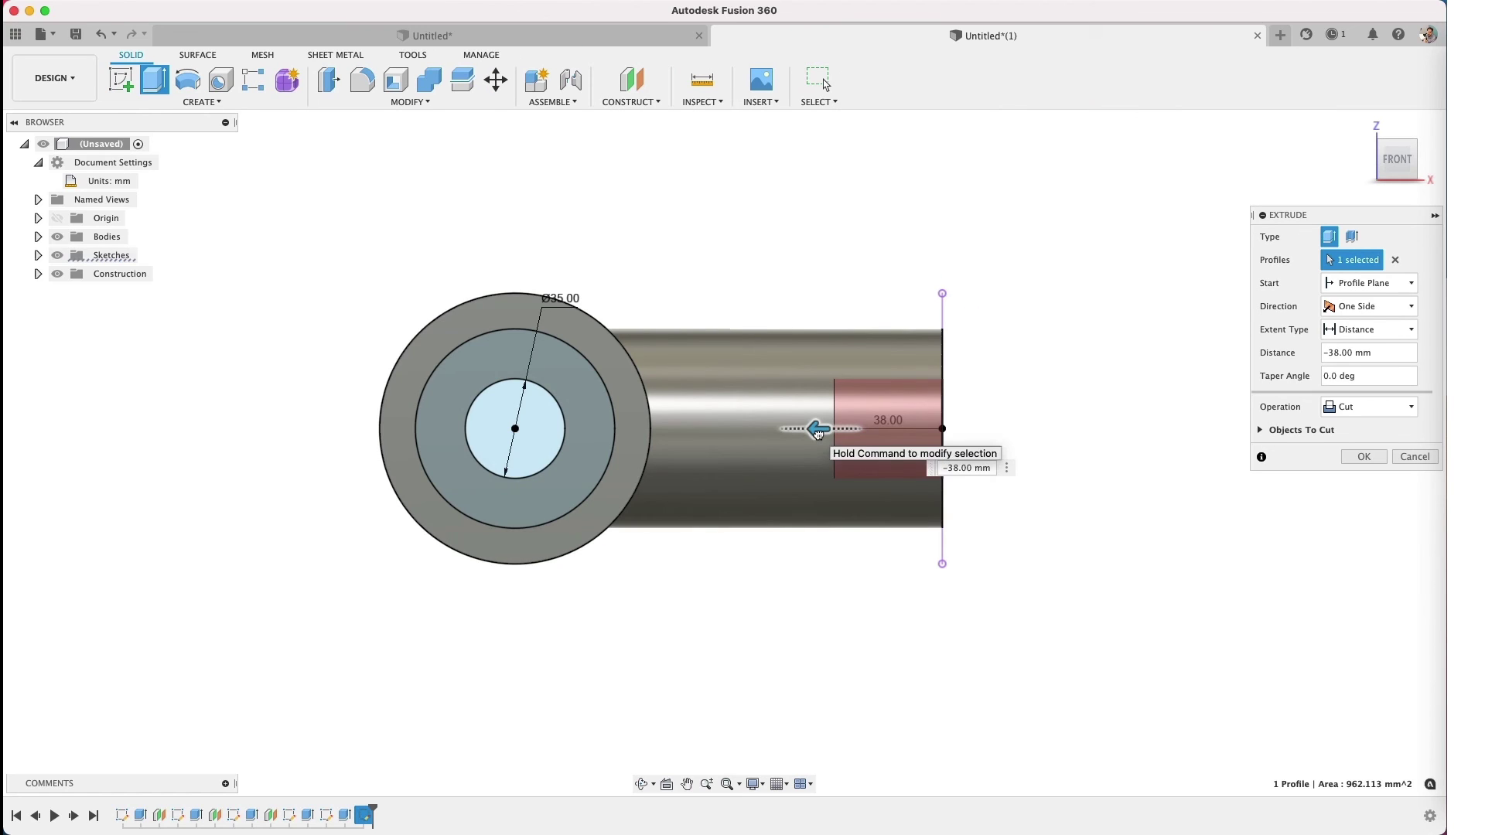
# Step: Cut the branch bore to a distance of -150 mm into the main pipe
pyautogui.moveTo(818, 434); pyautogui.dragTo(522, 413)
pyautogui.click(1409, 354)
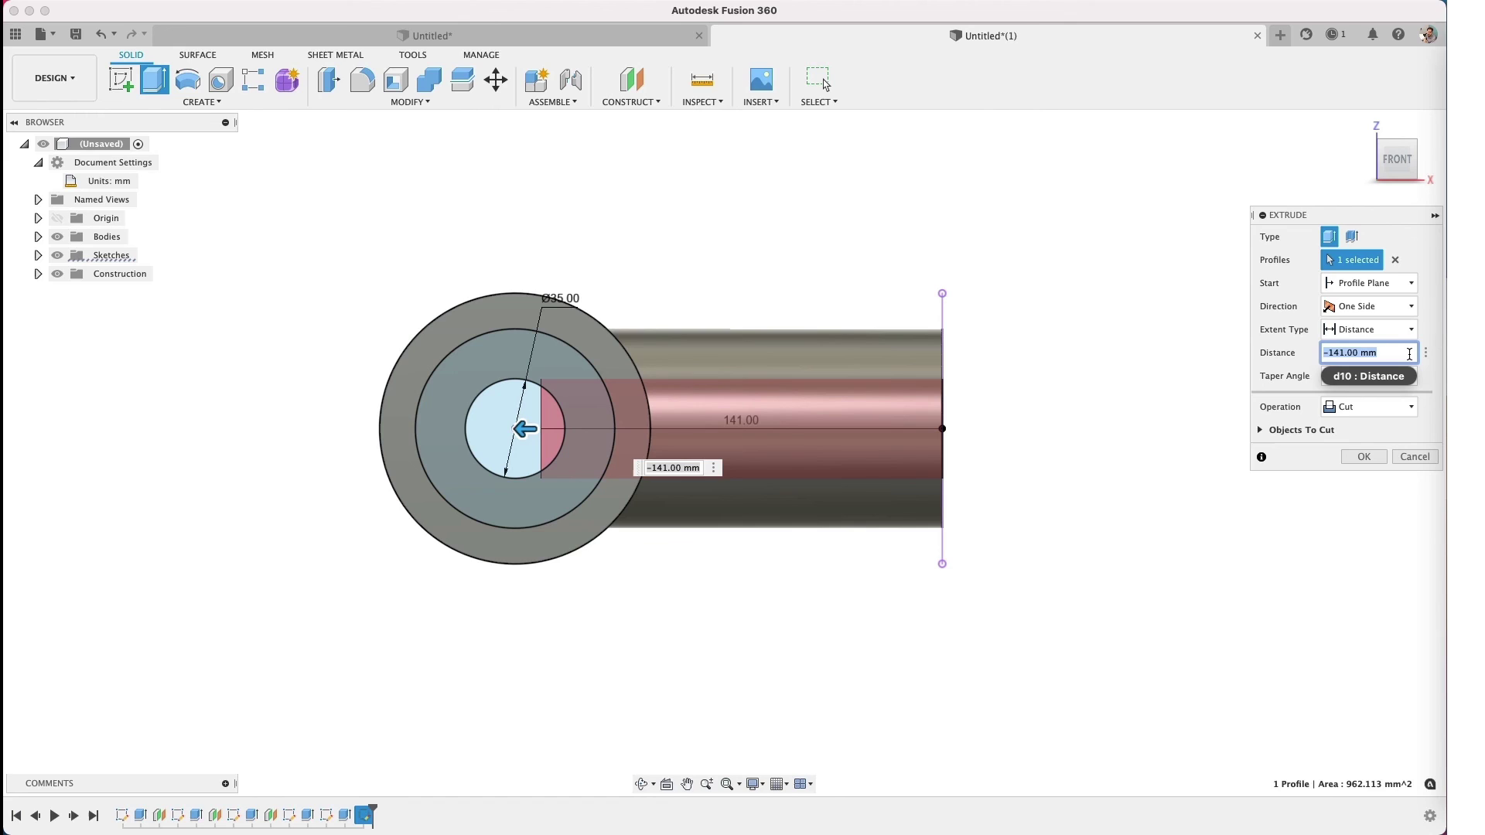
pyautogui.write('-150')
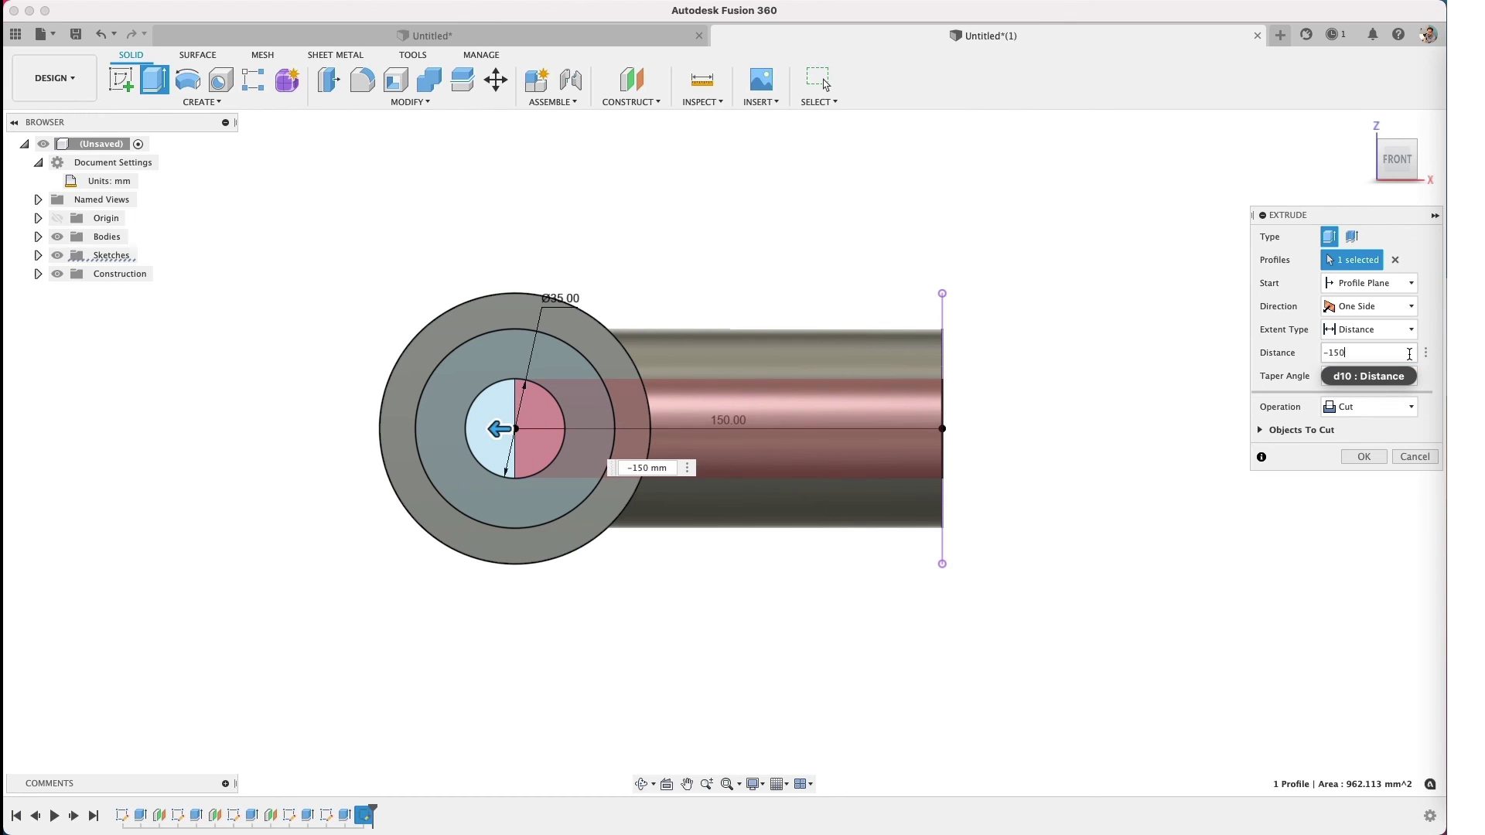
pyautogui.click(1378, 459)
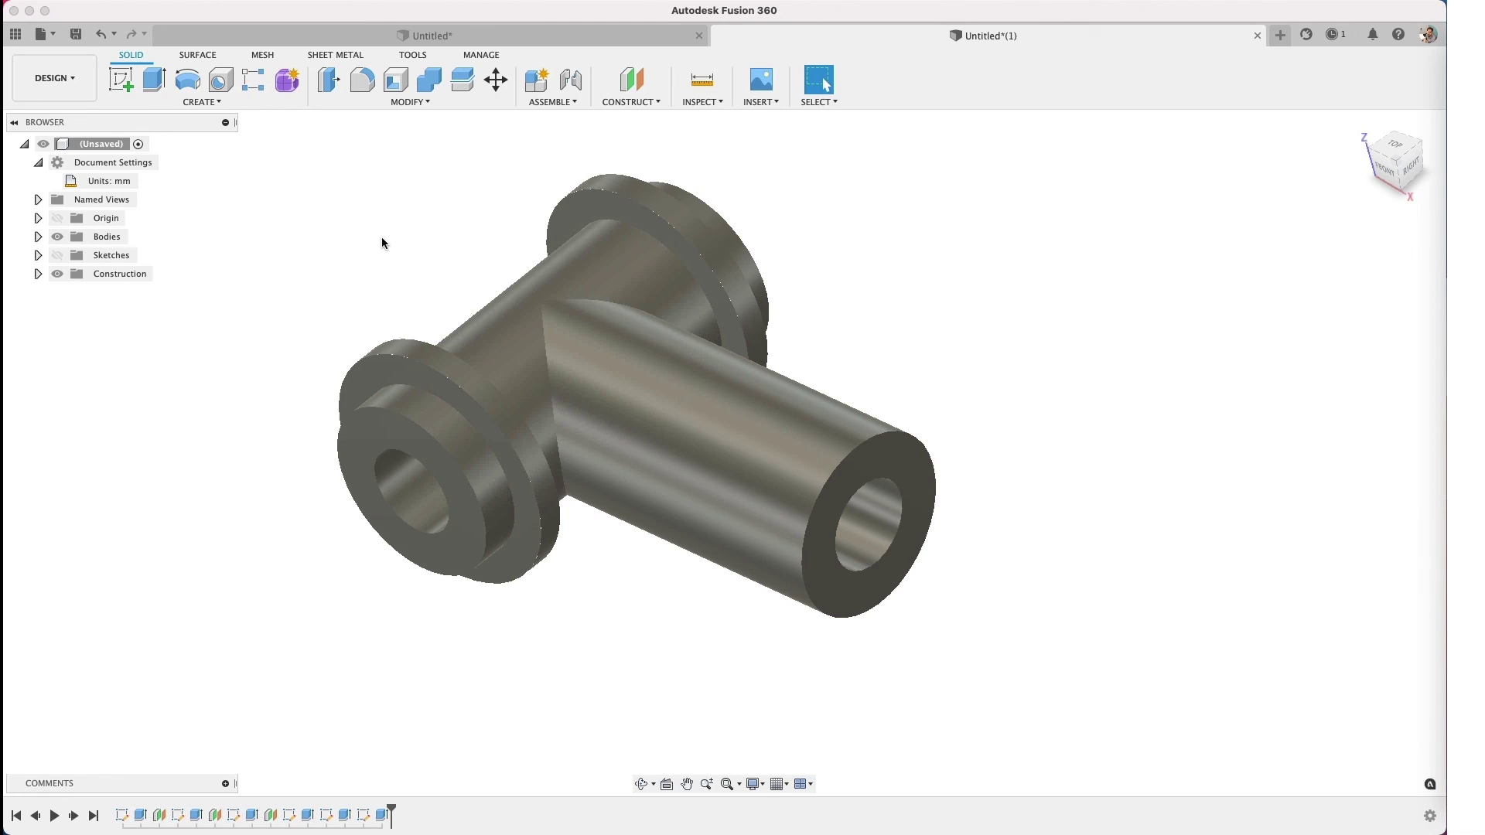
# Step: Add a hatched section analysis on the XY plane to reveal both bores
pyautogui.click(633, 101)
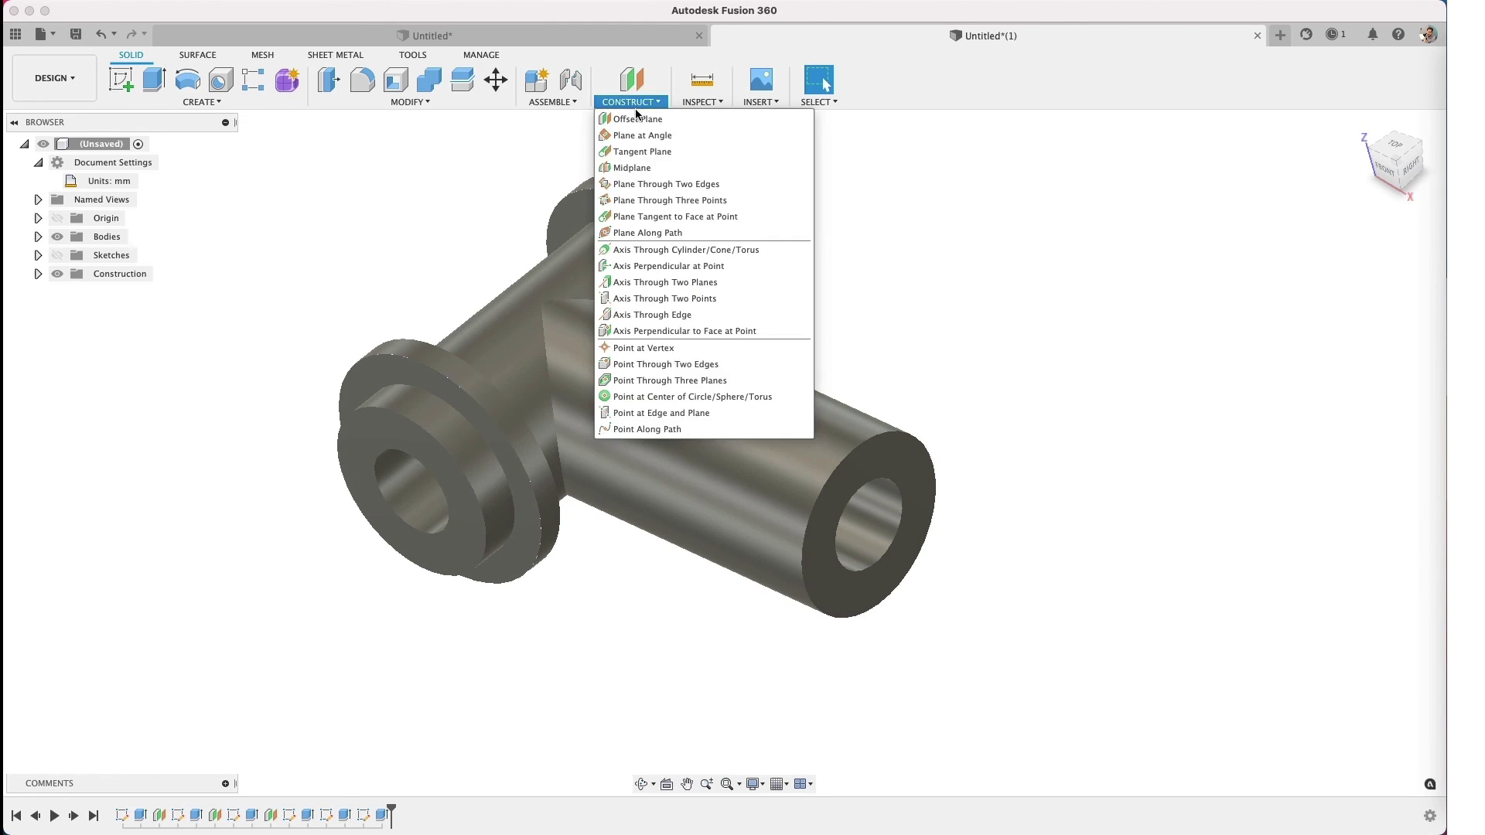
pyautogui.moveTo(703, 101)
pyautogui.click(769, 138)
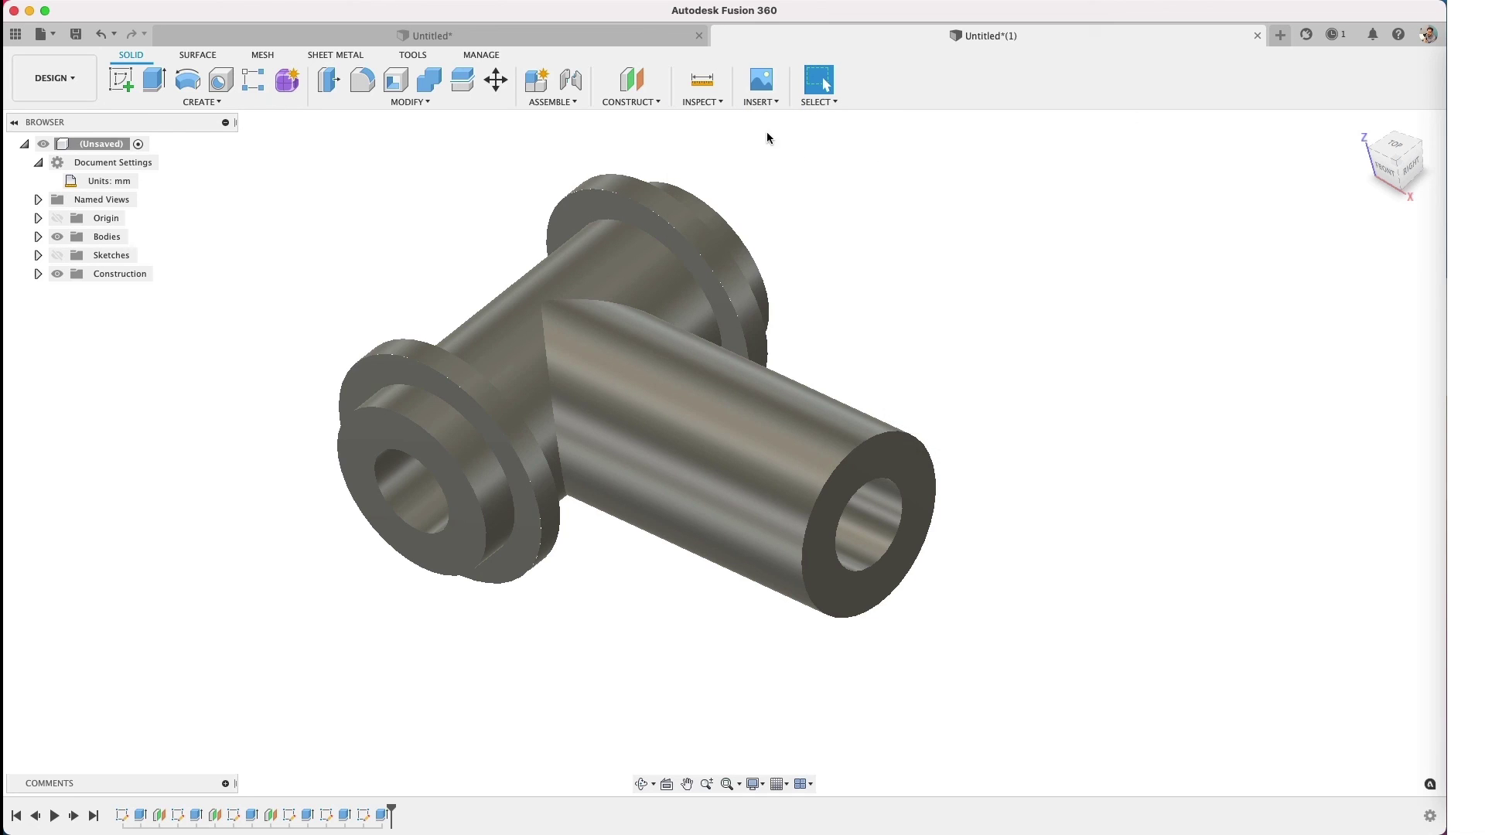
pyautogui.click(709, 104)
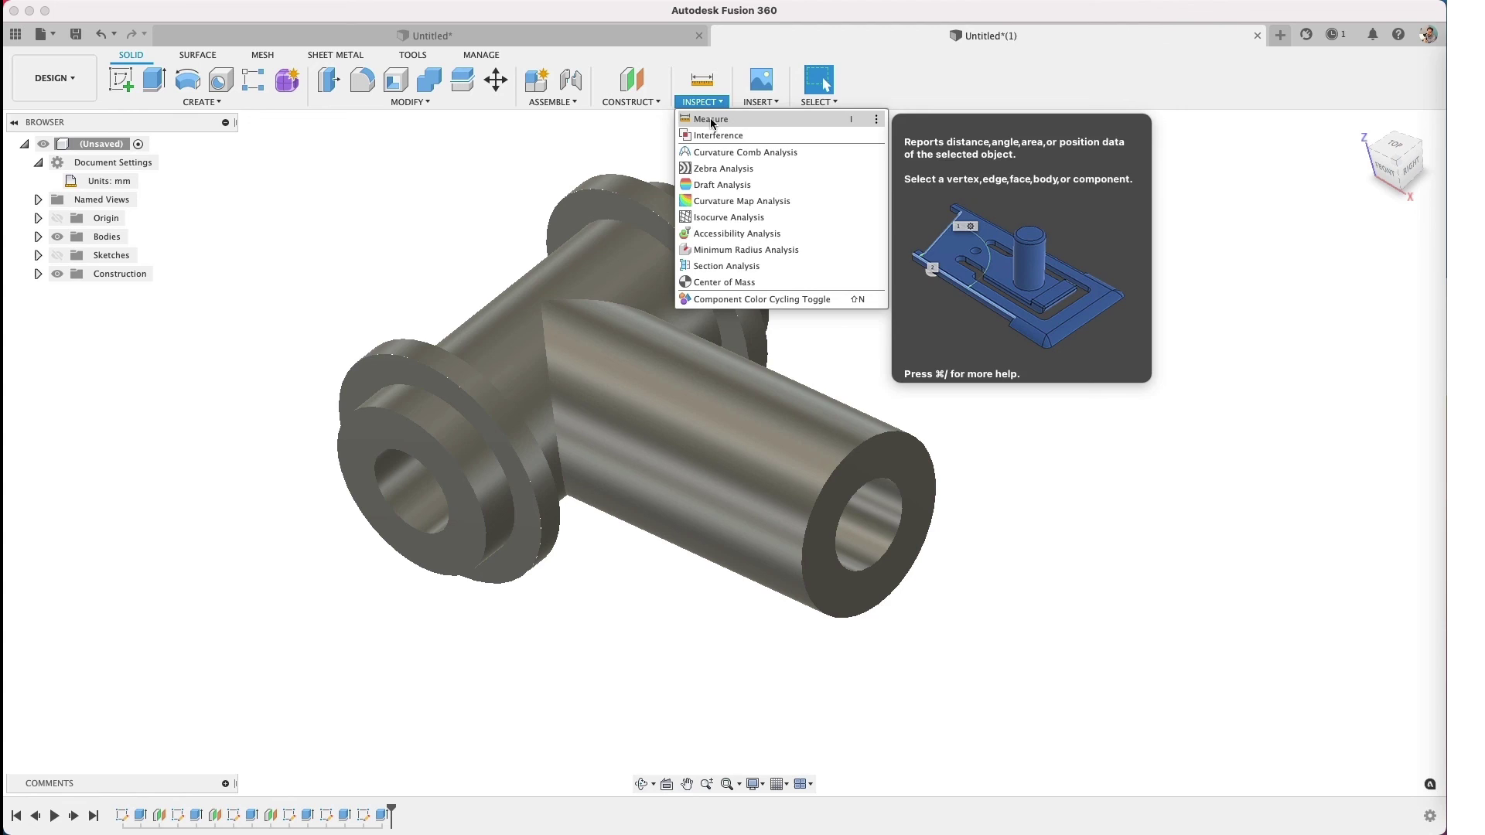
pyautogui.click(735, 266)
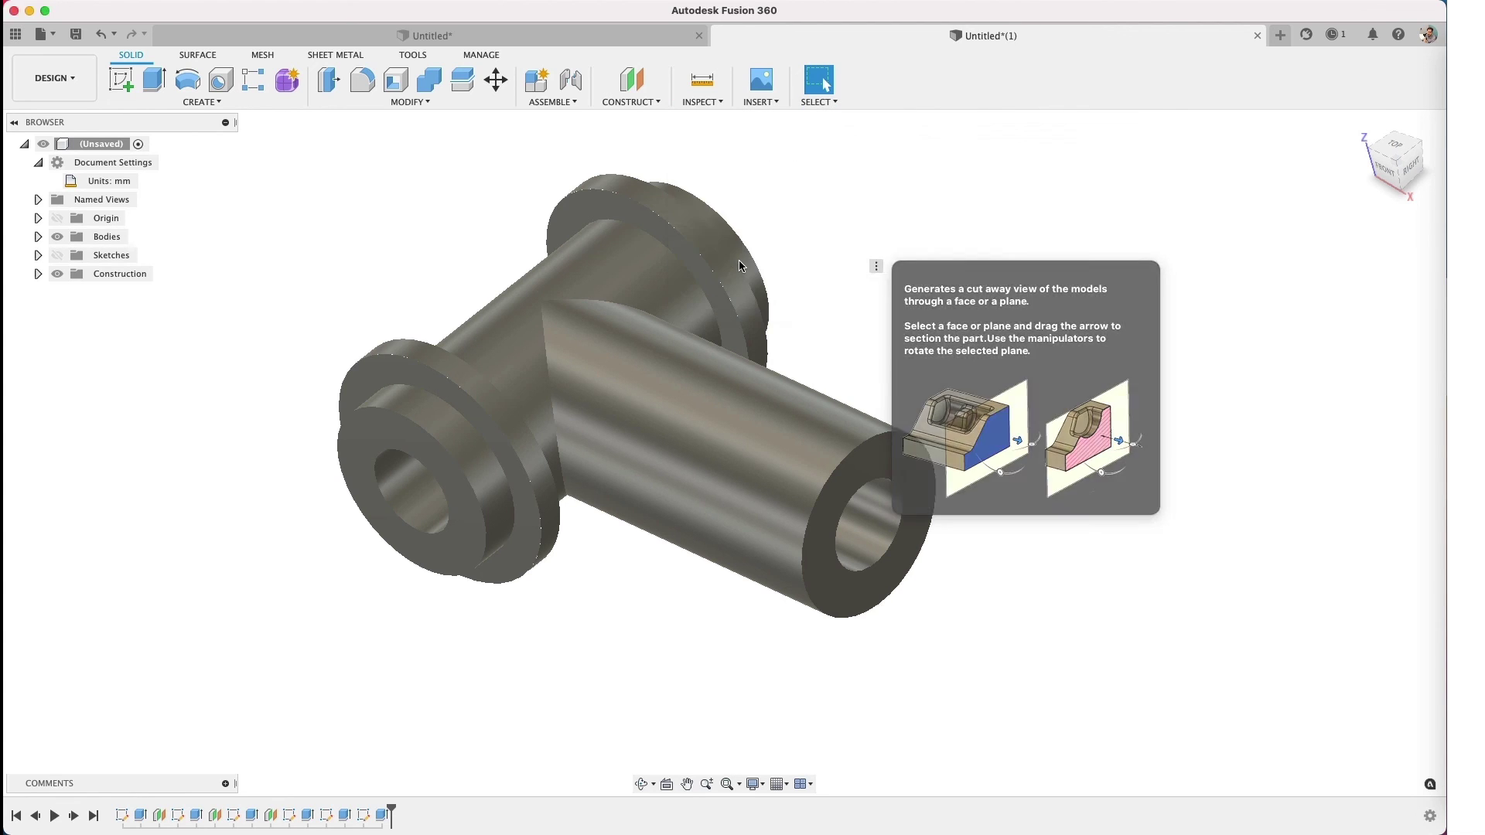
pyautogui.click(484, 477)
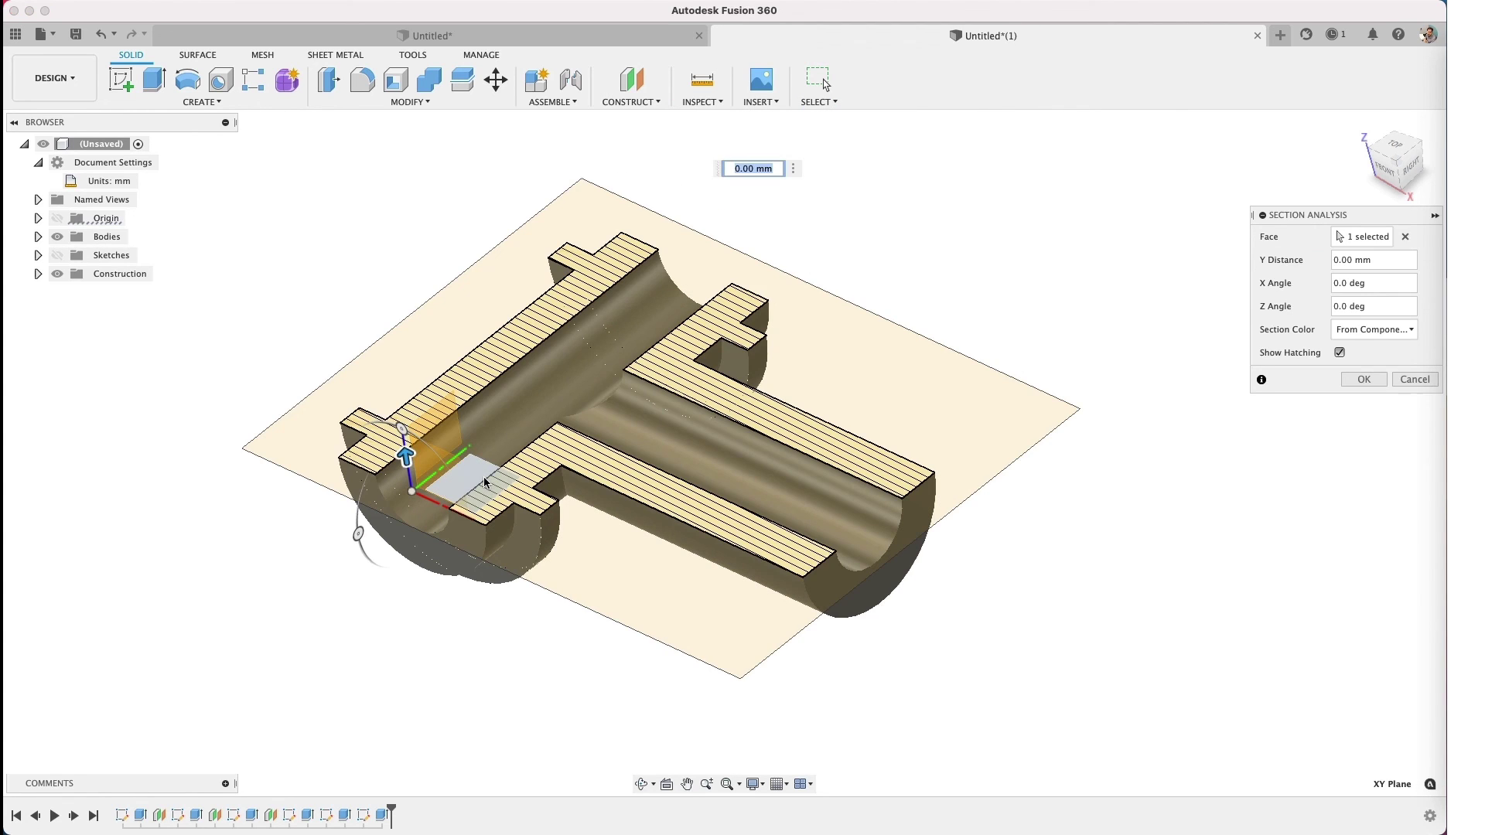
pyautogui.keyDown('shift'); pyautogui.moveTo(501, 408); pyautogui.dragTo(842, 374, button='middle'); pyautogui.keyUp('shift')
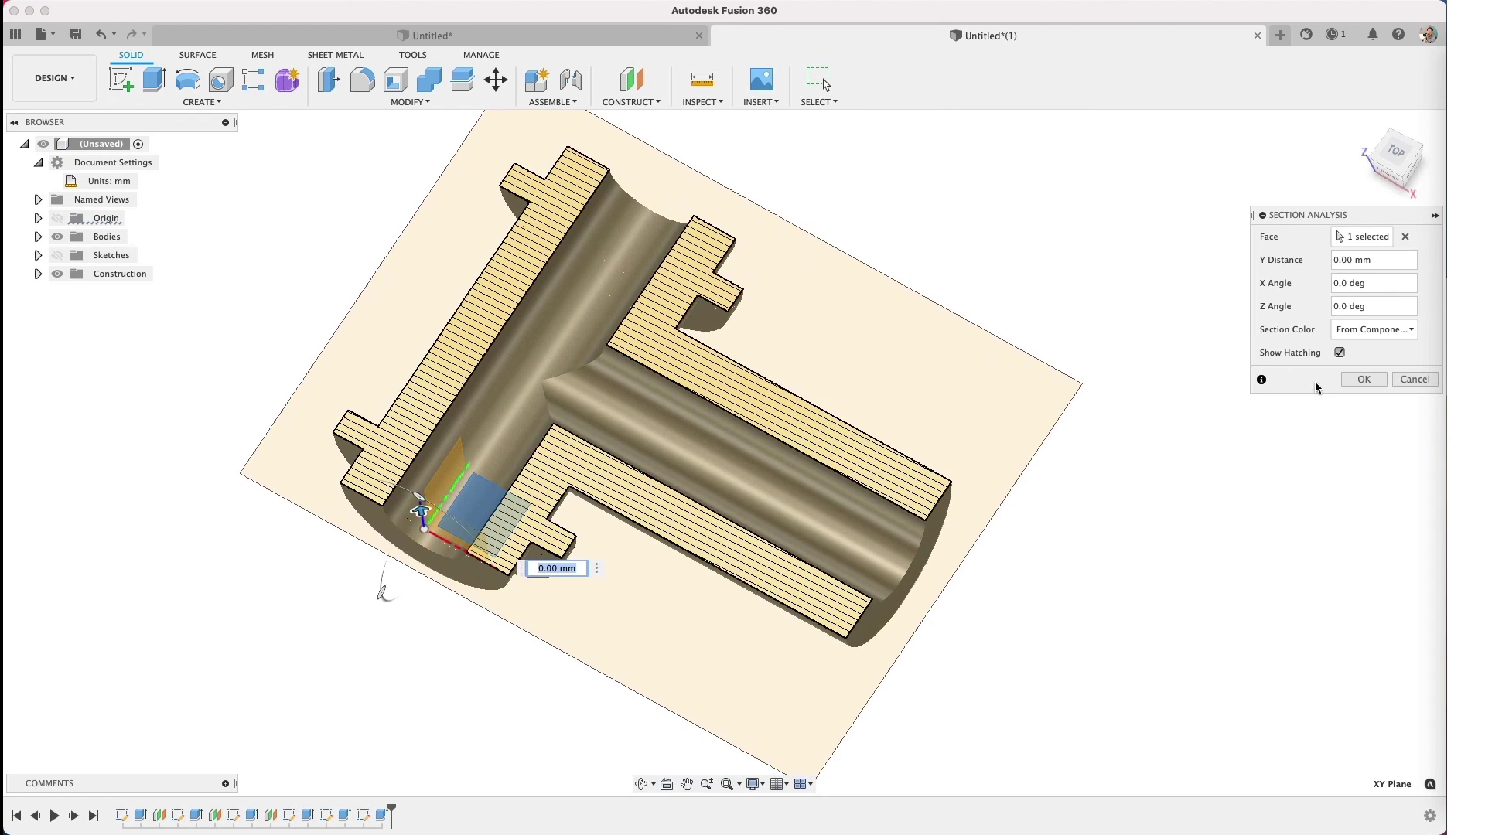
pyautogui.click(1362, 379)
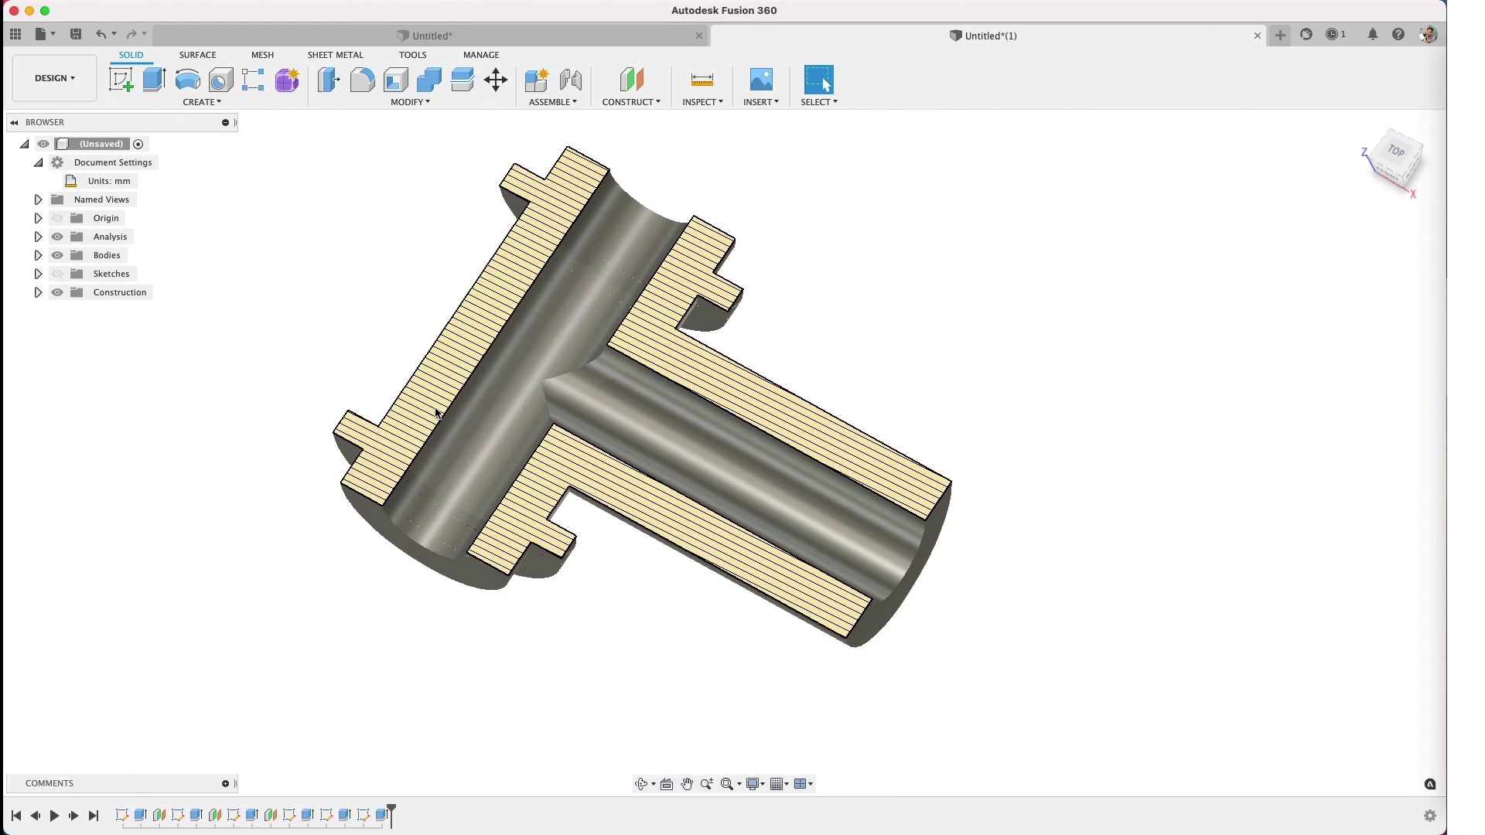